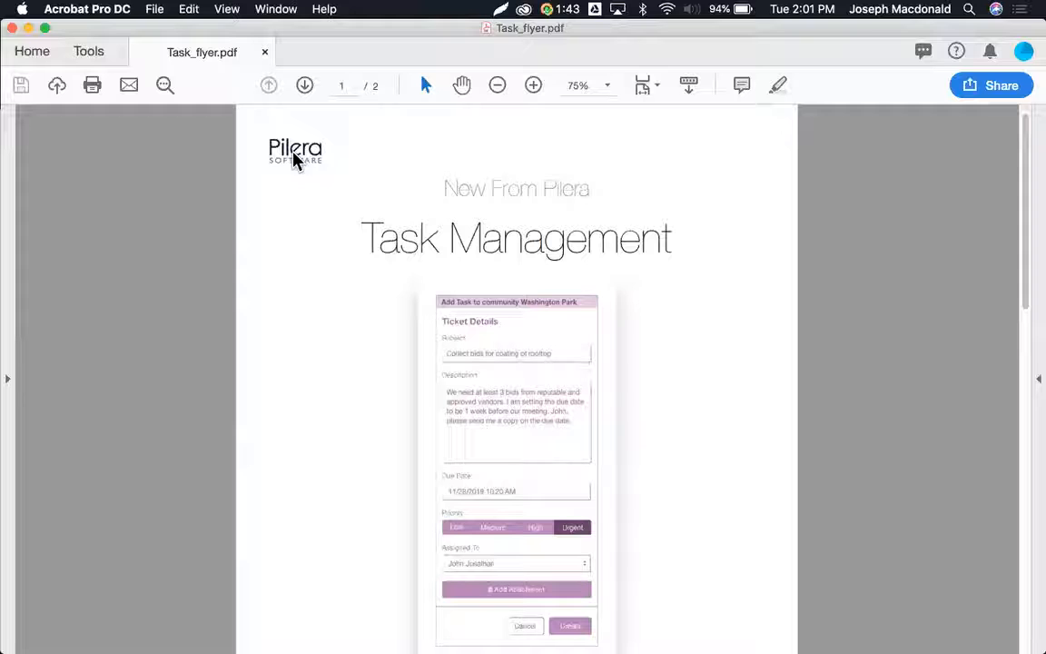
Read through both pages of the Task Management flyer, Task_flyer.pdf, and close it
{"action": "scroll", "coordinate": [330, 340], "scroll_direction": "down", "scroll_amount": 3}
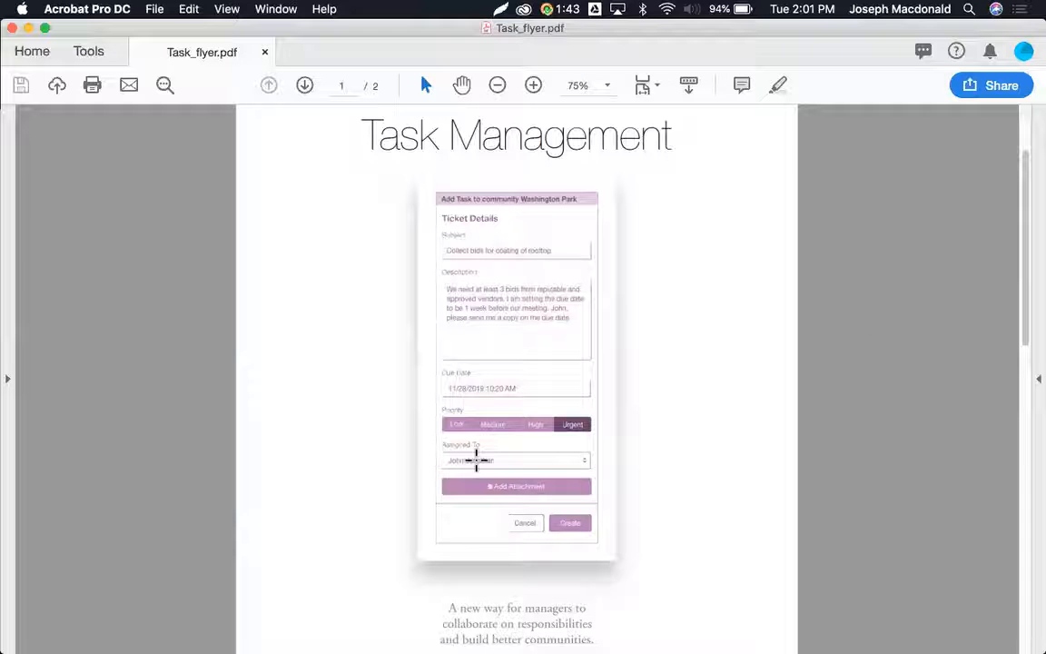
{"action": "scroll", "coordinate": [464, 590], "scroll_direction": "down", "scroll_amount": 5}
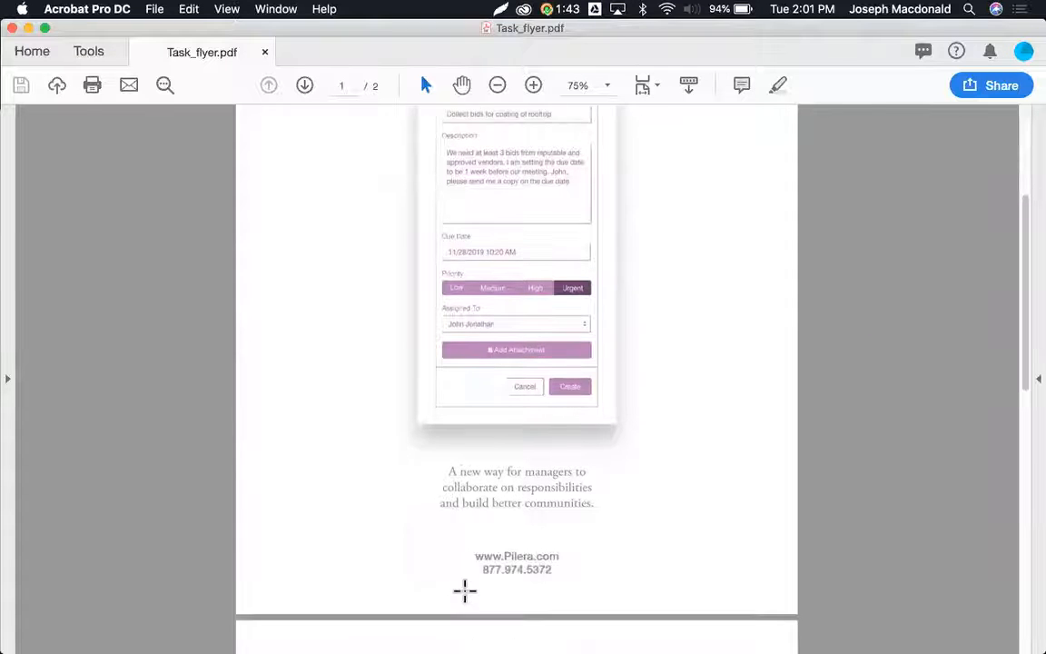
{"action": "scroll", "coordinate": [464, 590], "scroll_direction": "down", "scroll_amount": 15}
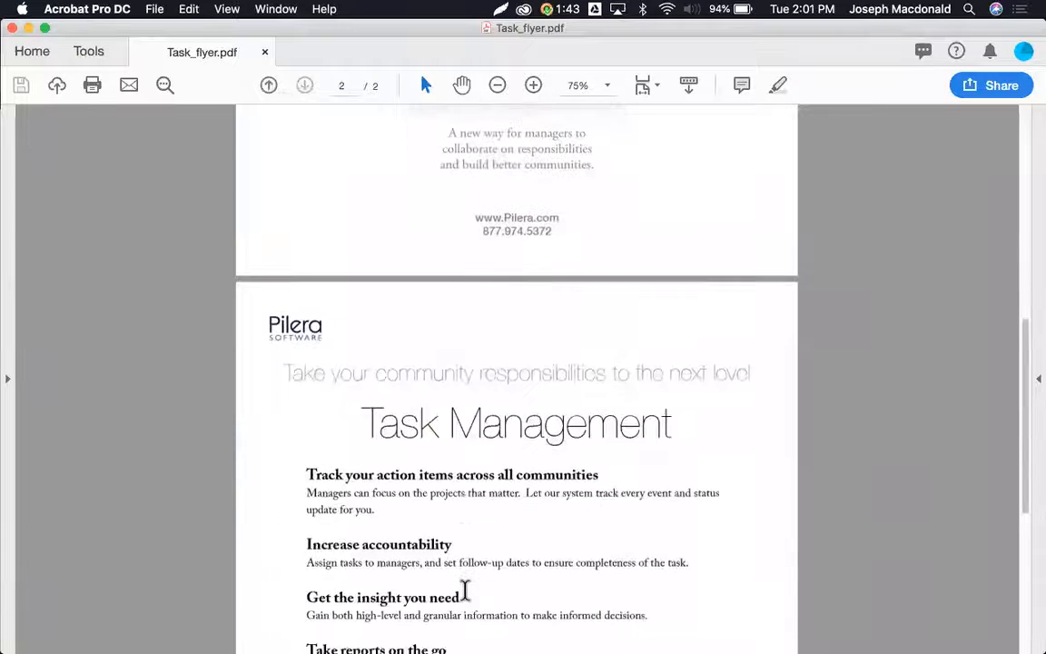
{"action": "scroll", "coordinate": [465, 590], "scroll_direction": "down", "scroll_amount": 2}
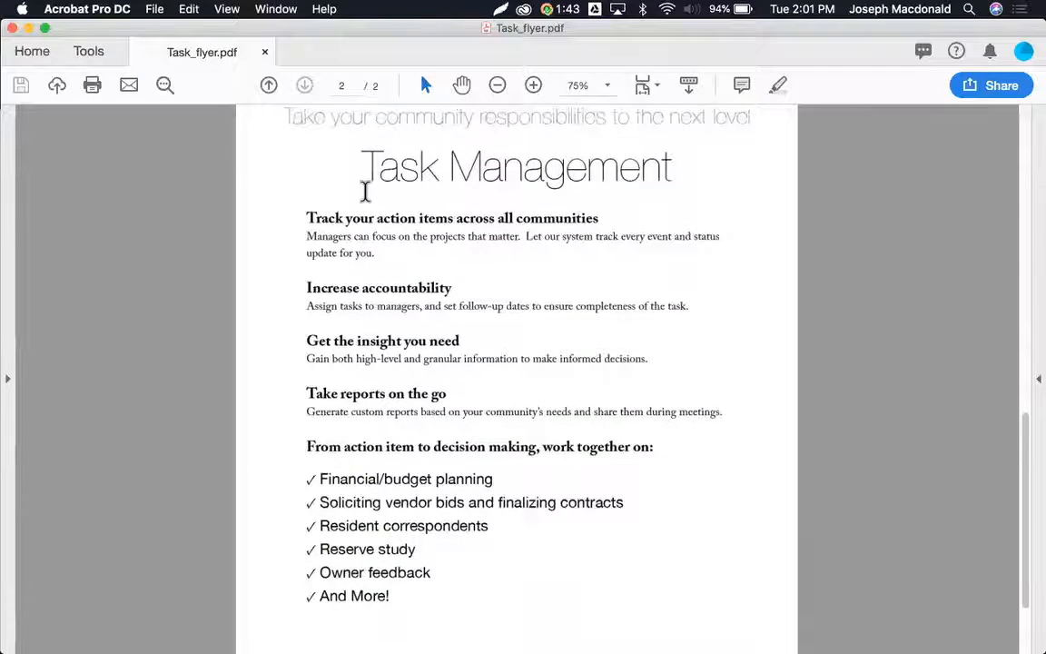
{"action": "scroll", "coordinate": [363, 182], "scroll_direction": "down", "scroll_amount": 4}
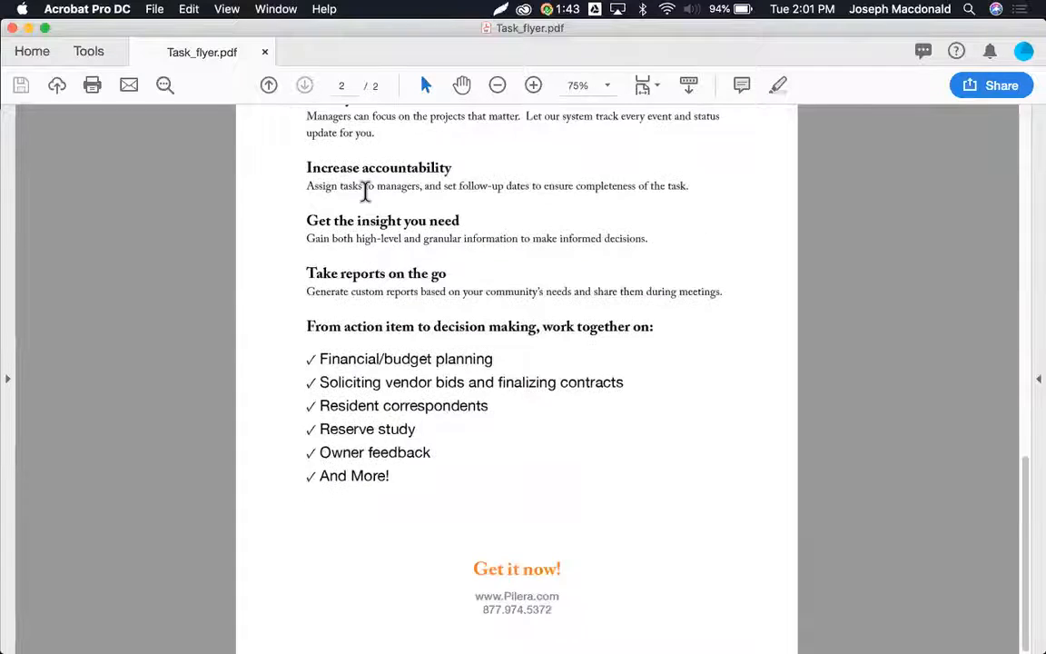
{"action": "left_click", "coordinate": [13, 30]}
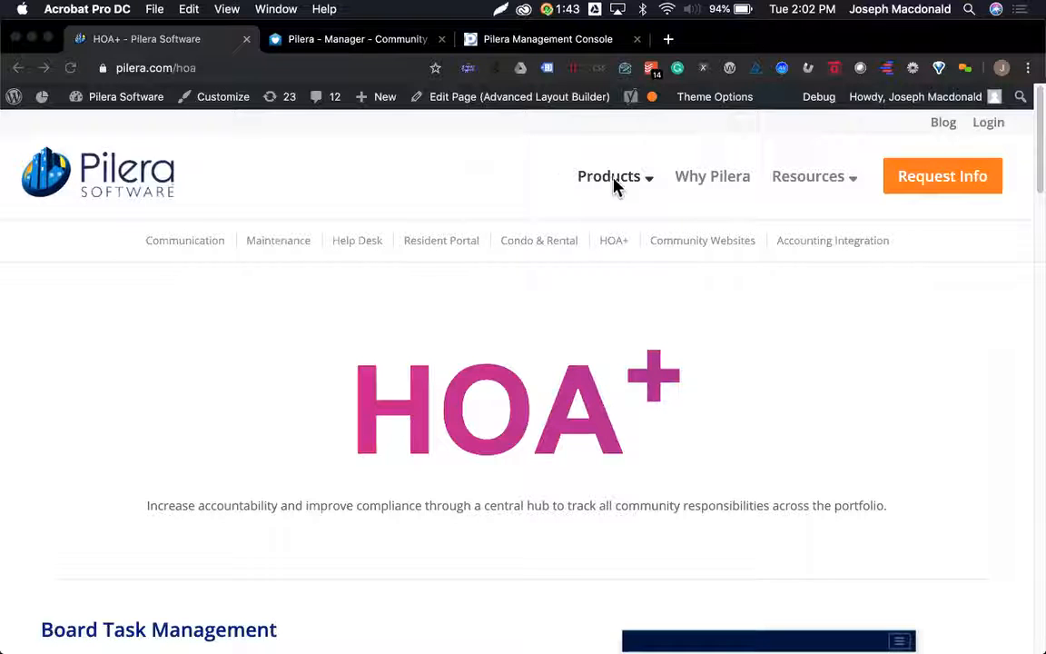
Switch to Chrome, review the Rule Violations and Board Task Management sections of Pilera's HOA+ page, and close that page
{"action": "left_click", "coordinate": [539, 196]}
{"action": "mouse_move", "coordinate": [590, 180]}
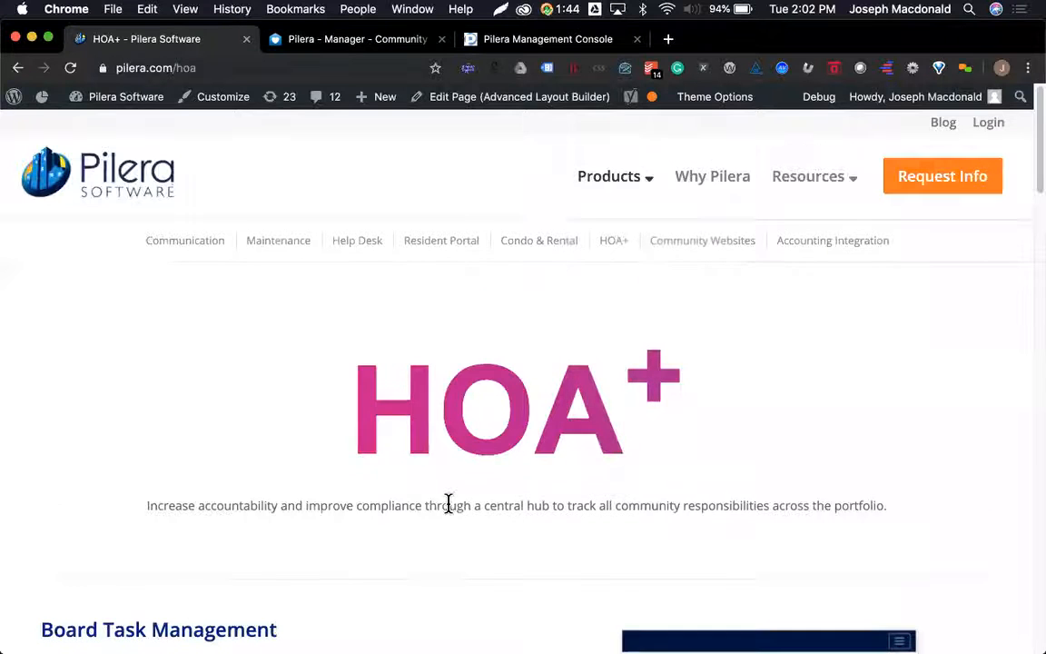
{"action": "scroll", "coordinate": [447, 504], "scroll_direction": "down", "scroll_amount": 10}
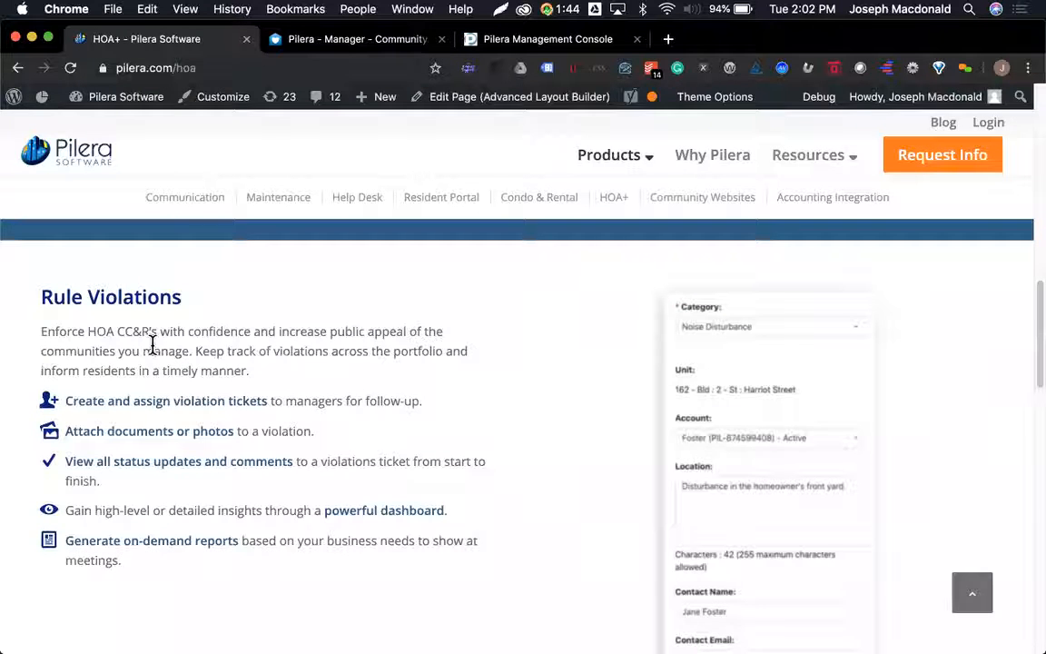
{"action": "left_click_drag", "start_coordinate": [52, 299], "coordinate": [443, 536]}
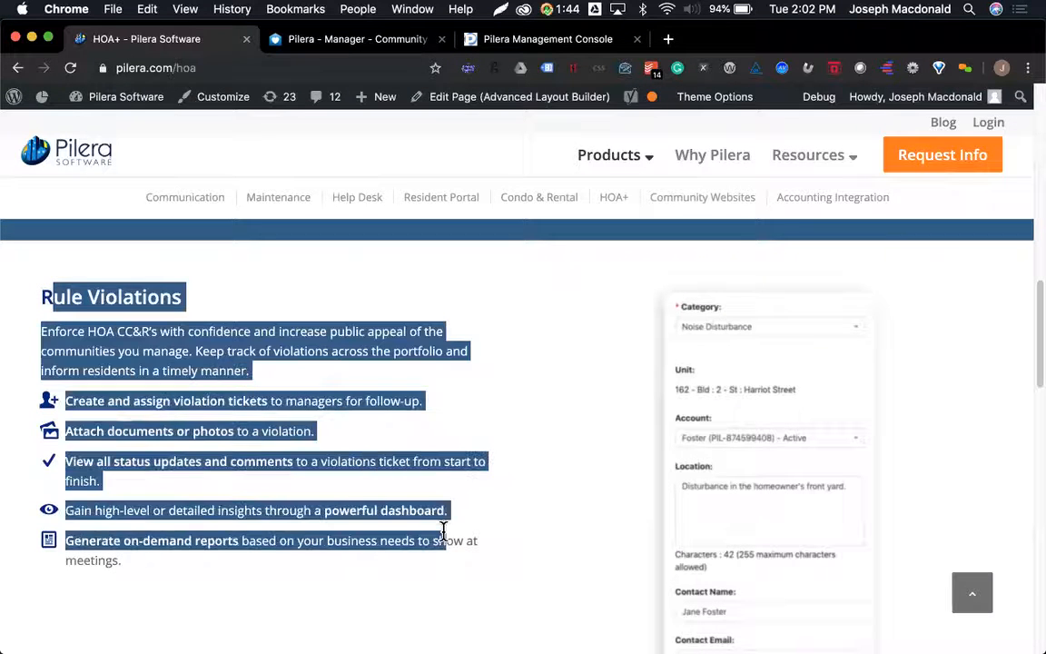
{"action": "scroll", "coordinate": [443, 535], "scroll_direction": "up", "scroll_amount": 6}
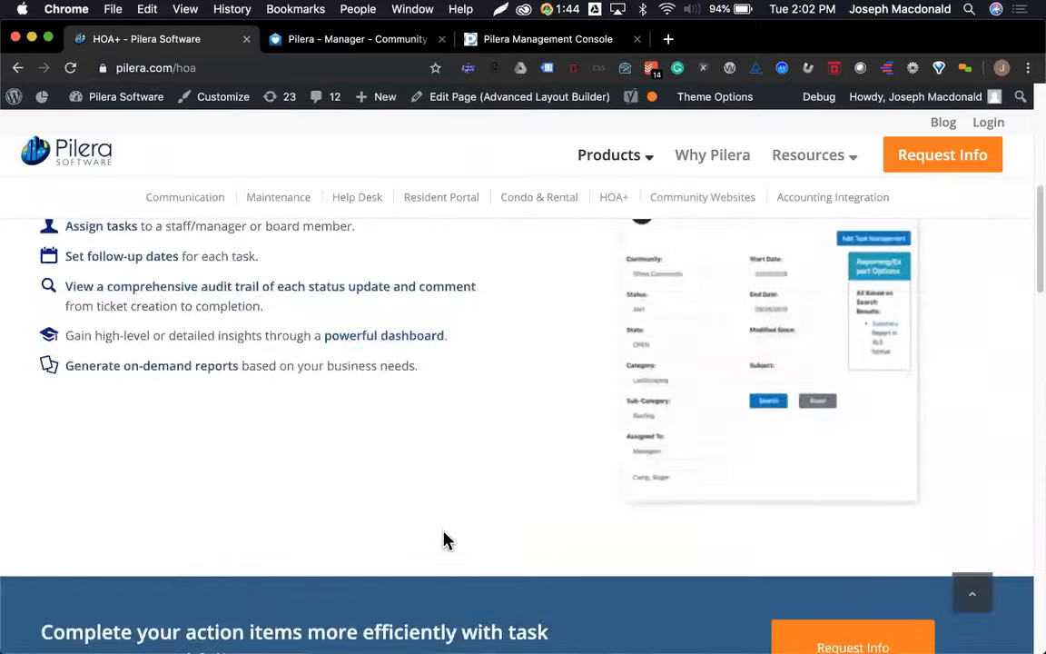
{"action": "scroll", "coordinate": [443, 539], "scroll_direction": "up", "scroll_amount": 3}
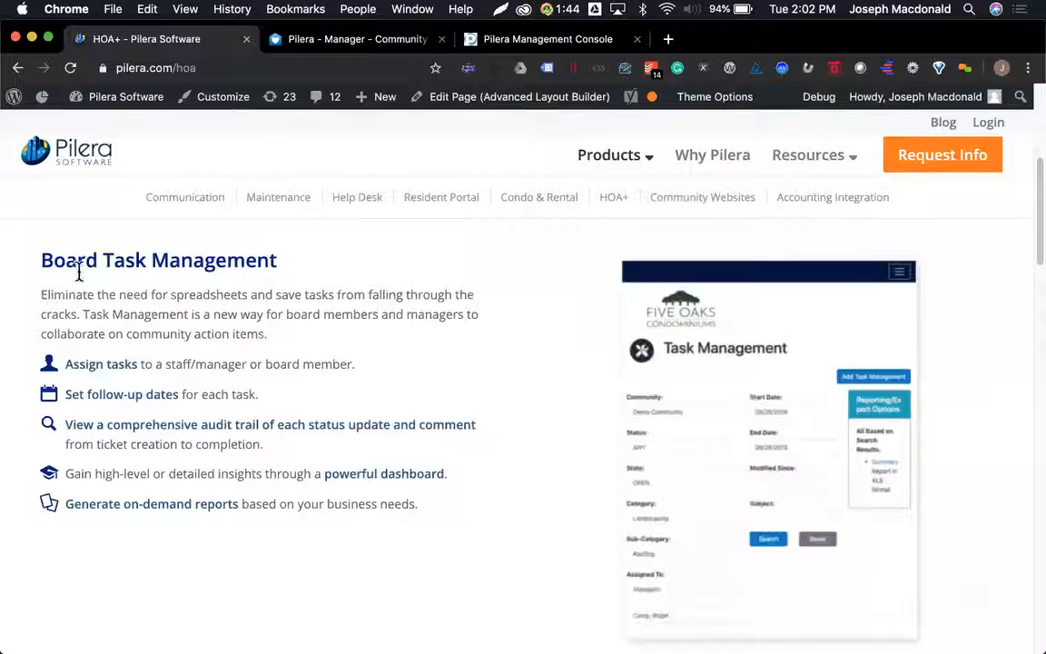
{"action": "left_click_drag", "start_coordinate": [42, 251], "coordinate": [348, 294]}
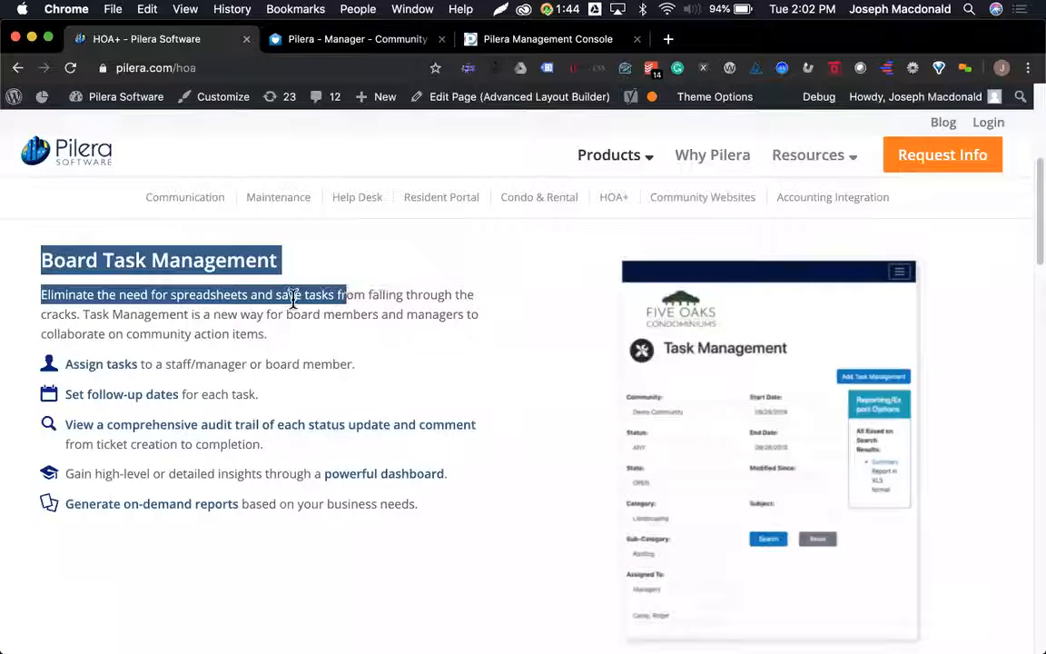
{"action": "left_click", "coordinate": [235, 324]}
{"action": "scroll", "coordinate": [235, 329], "scroll_direction": "up", "scroll_amount": 5}
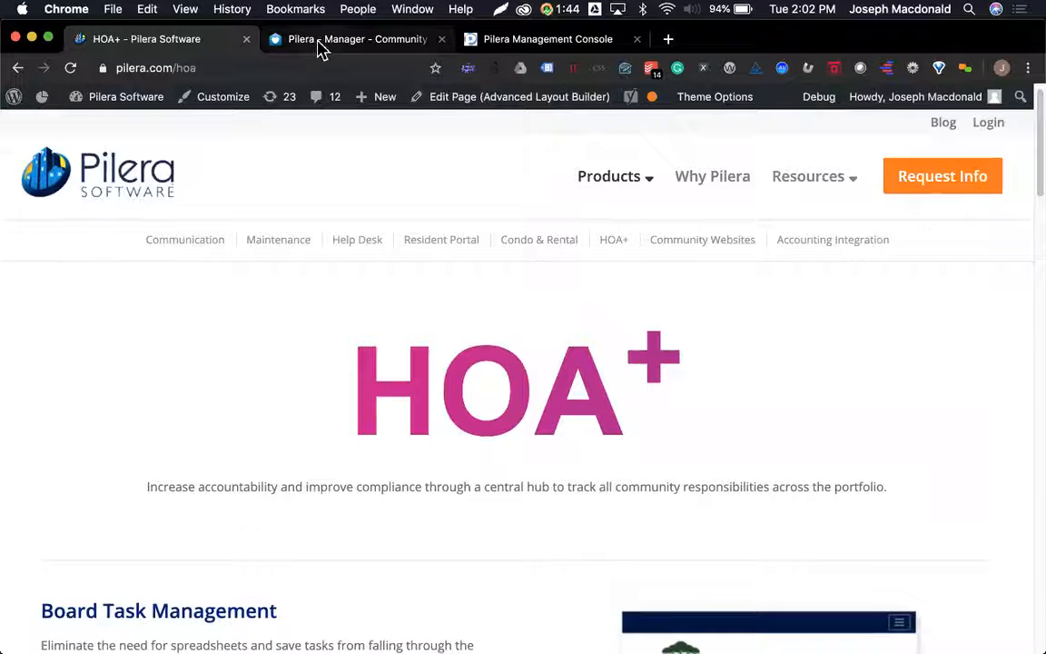
{"action": "left_click", "coordinate": [246, 39]}
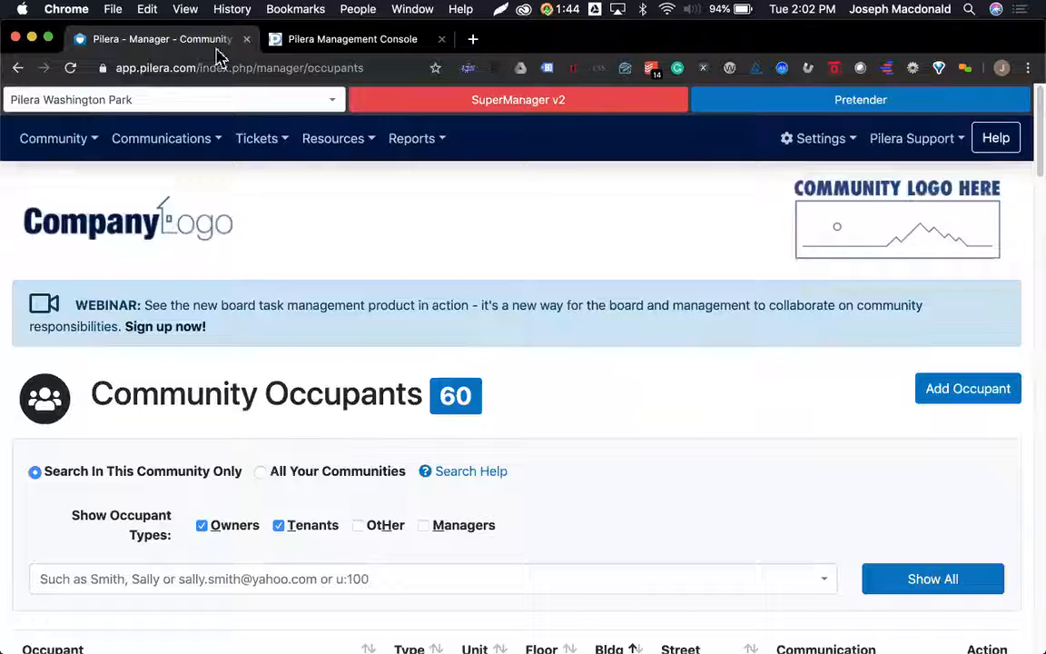
Open the User Roles Administration page for Pilera Washington Park
{"action": "left_click", "coordinate": [259, 148]}
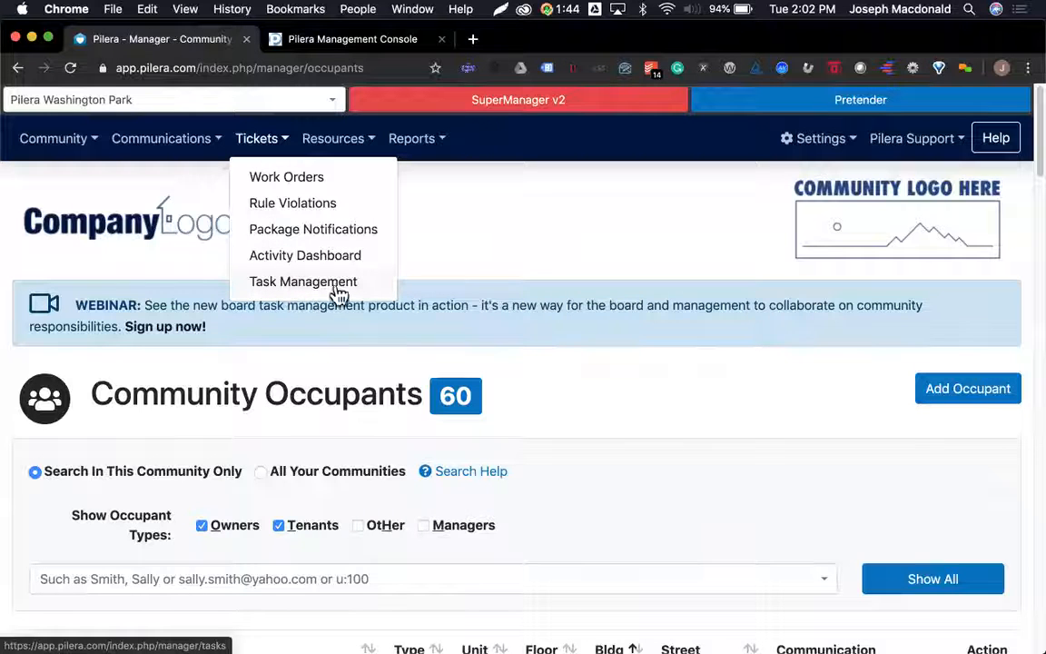
{"action": "left_click", "coordinate": [683, 193]}
{"action": "left_click", "coordinate": [835, 144]}
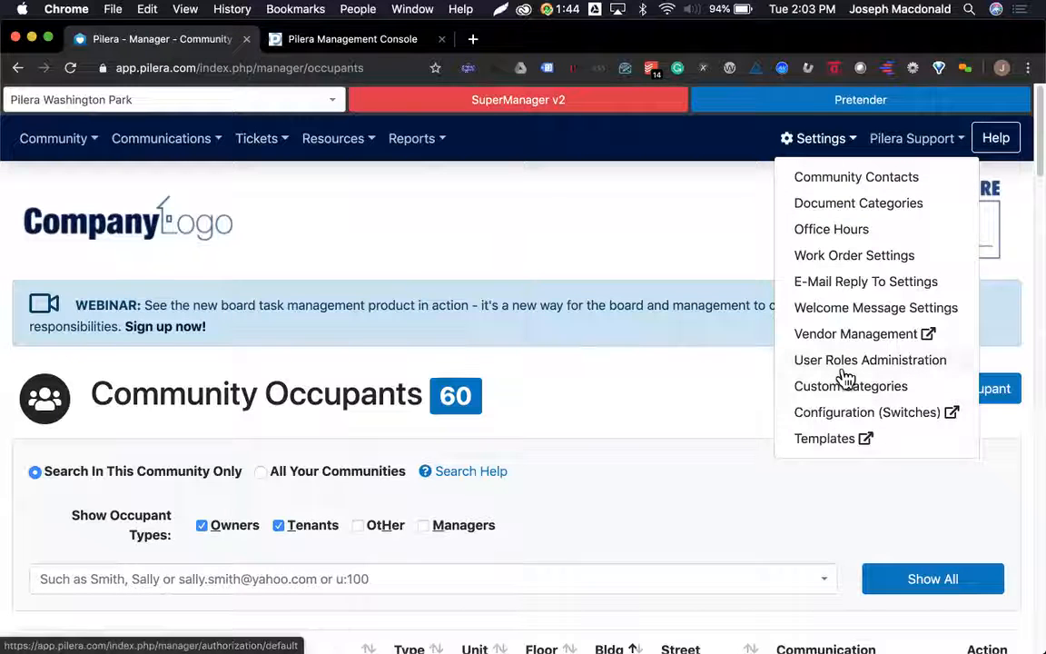
{"action": "left_click", "coordinate": [779, 361]}
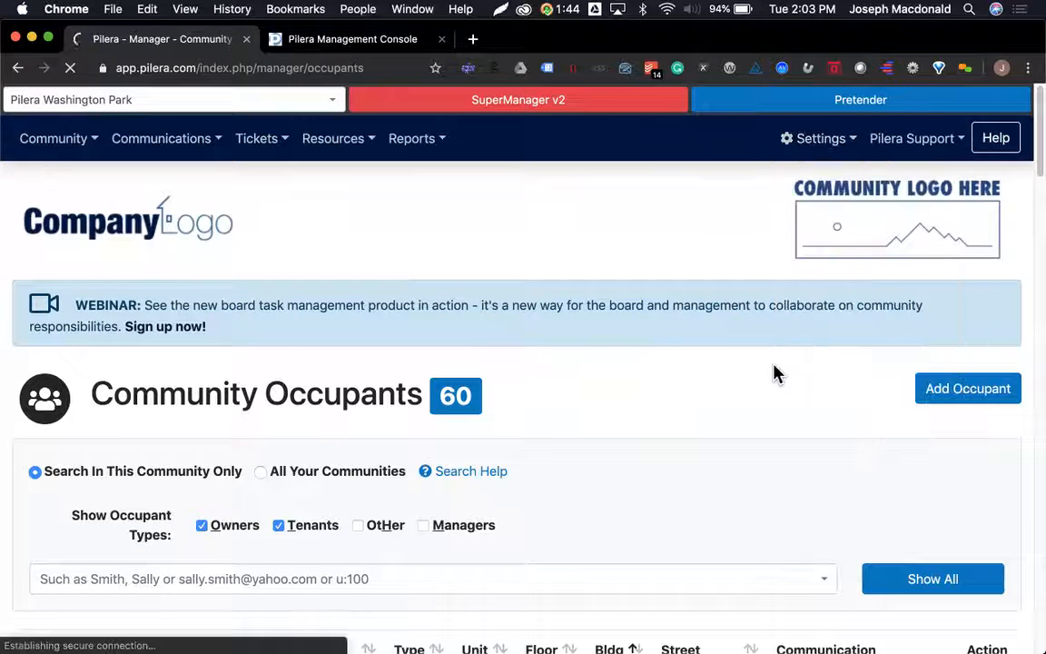
{"action": "left_click", "coordinate": [803, 146]}
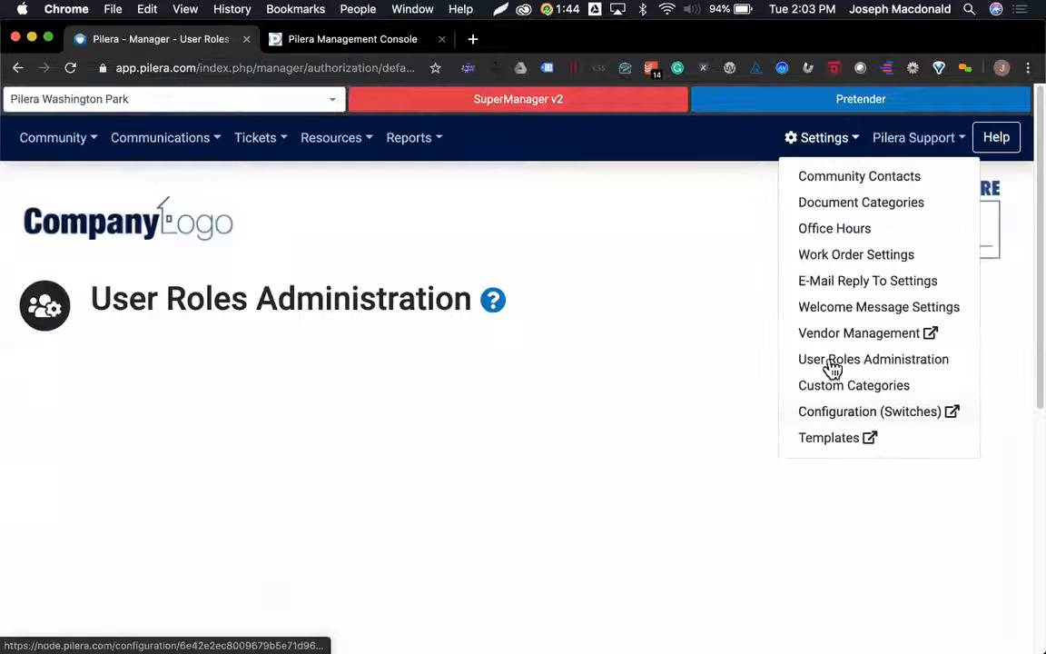
{"action": "left_click", "coordinate": [296, 351]}
Find the staff member by last name and examine their roles in Pilera Washington Park, including Task Admin and Community Manager
{"action": "scroll", "coordinate": [259, 346], "scroll_direction": "down", "scroll_amount": 2}
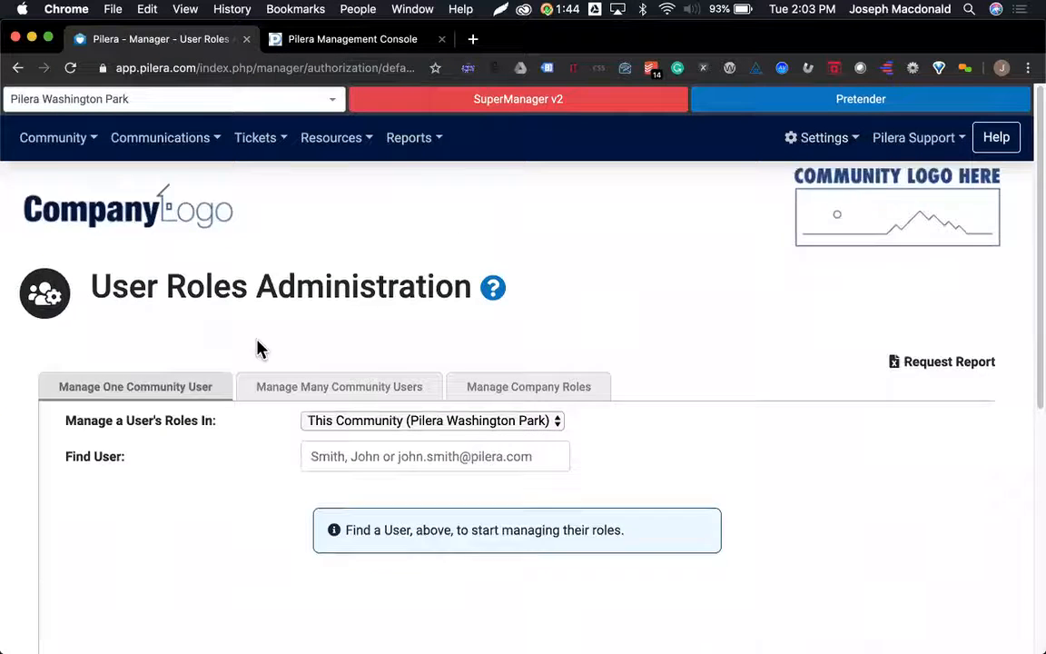
{"action": "left_click", "coordinate": [423, 397]}
{"action": "type", "text": "m"}
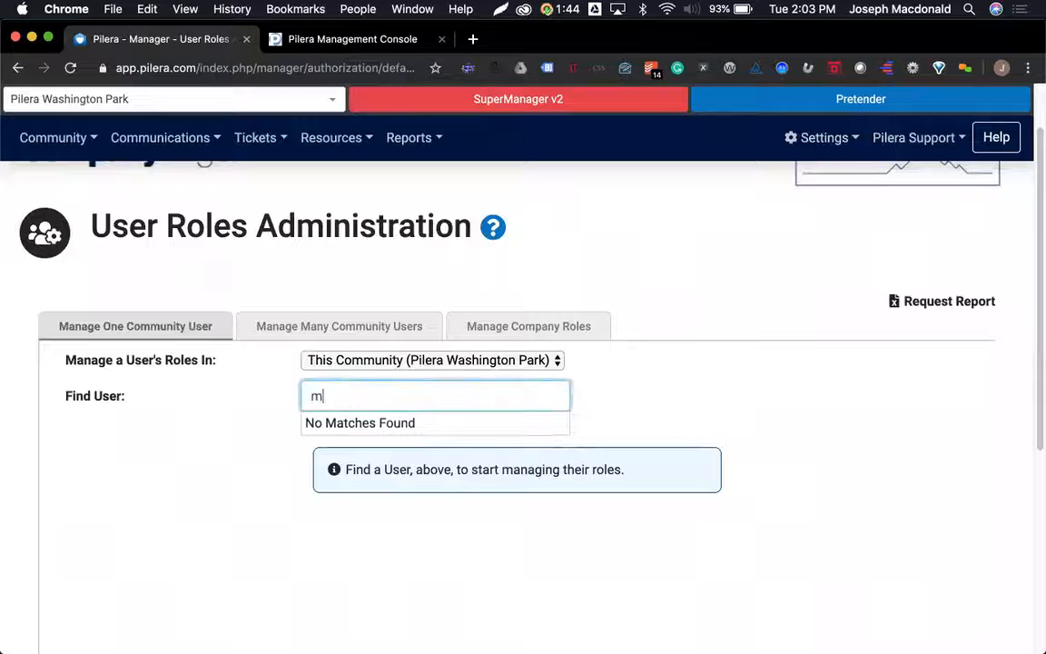
{"action": "type", "text": "acdonald"}
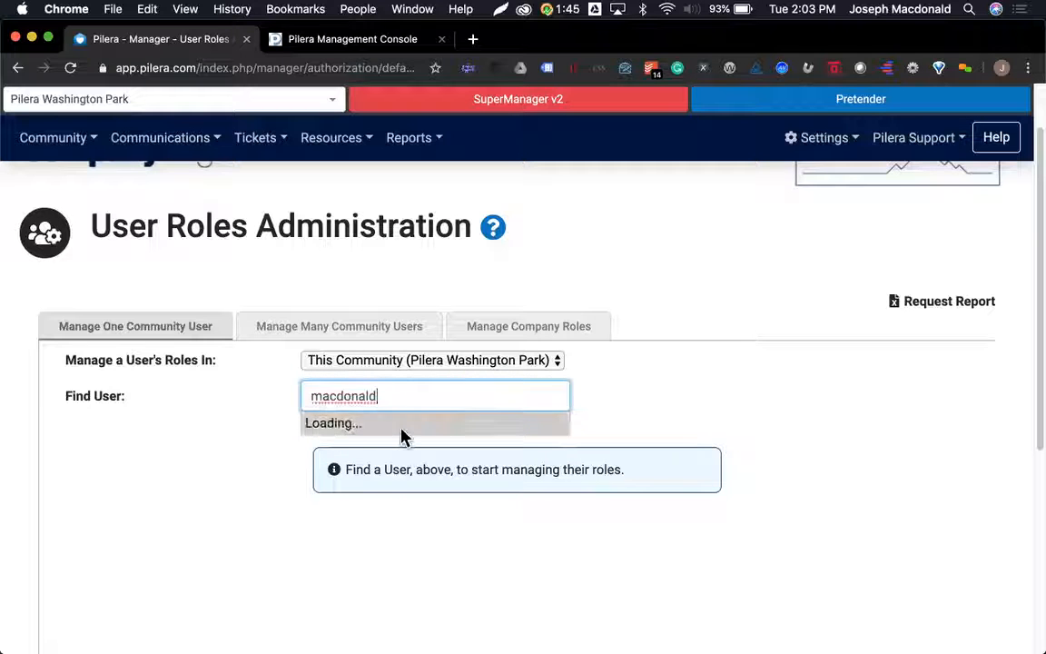
{"action": "left_click", "coordinate": [390, 399]}
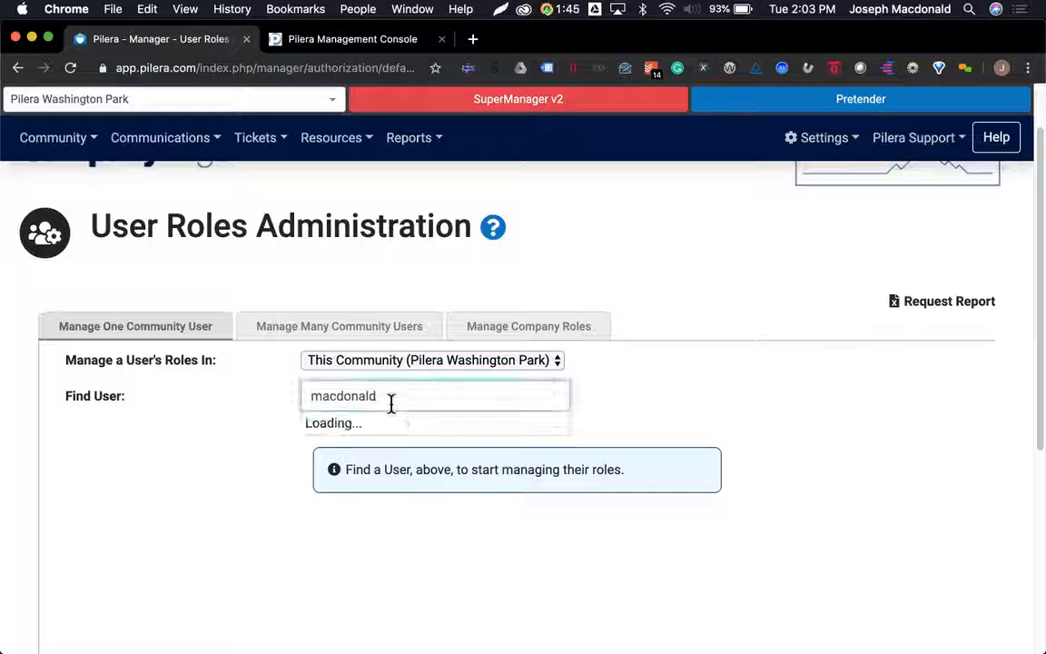
{"action": "left_click", "coordinate": [393, 421]}
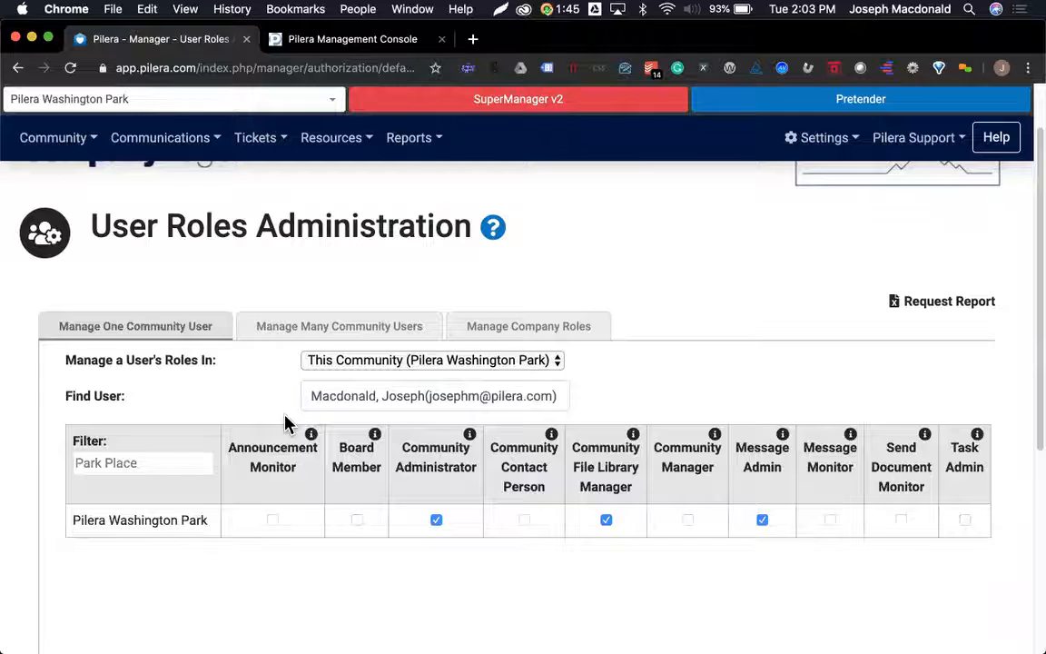
{"action": "scroll", "coordinate": [284, 422], "scroll_direction": "down", "scroll_amount": 2}
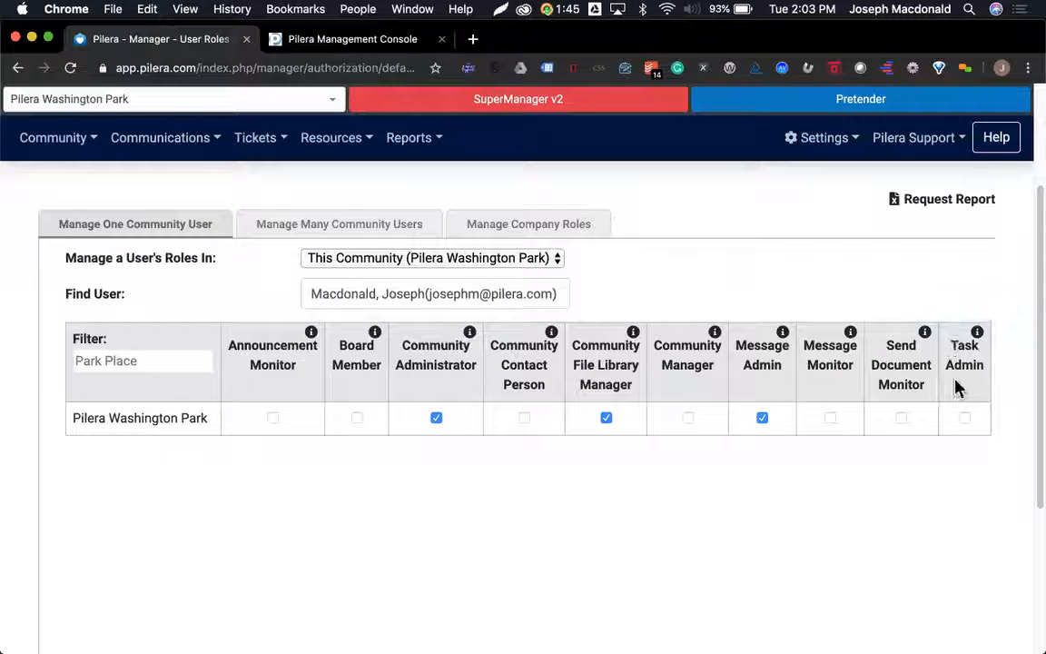
{"action": "mouse_move", "coordinate": [715, 340]}
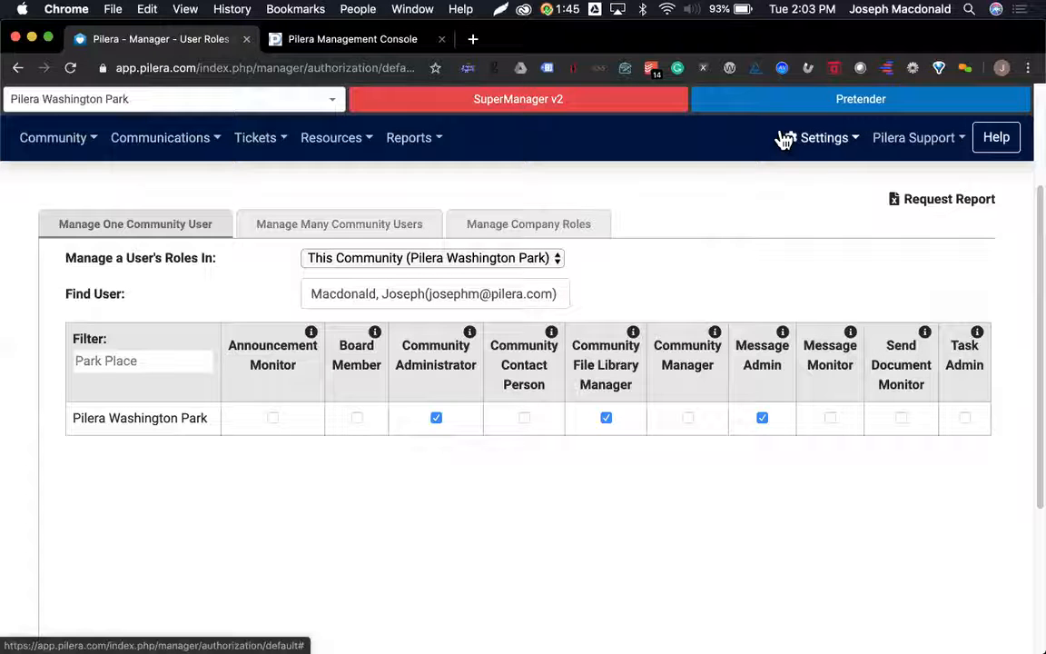
Open the Task Management page and review its search filters and the list of open tasks
{"action": "left_click", "coordinate": [275, 150]}
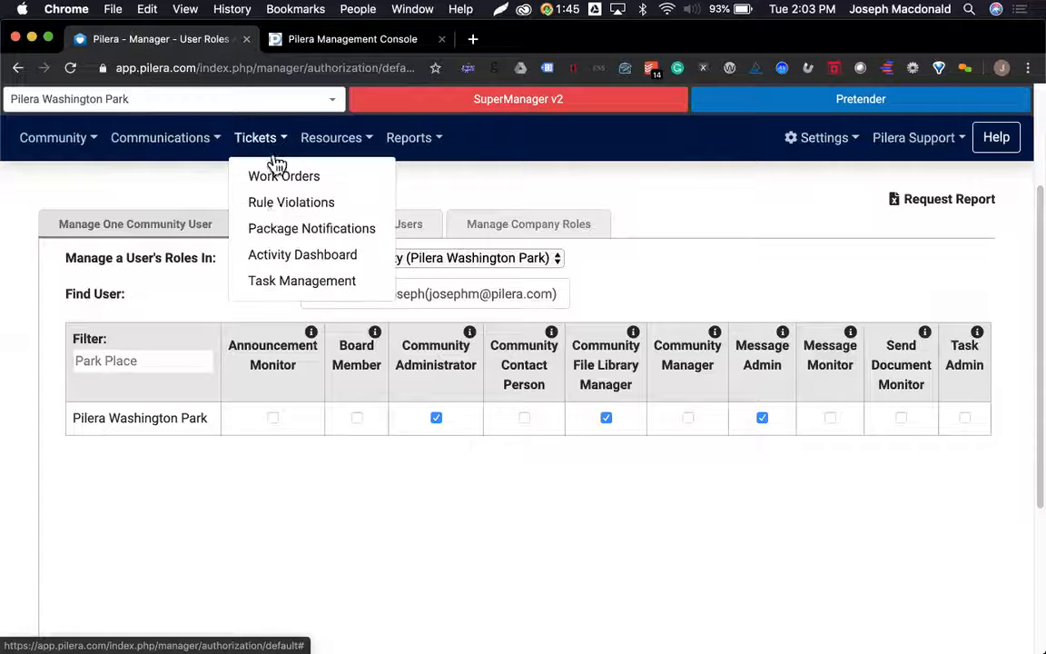
{"action": "left_click", "coordinate": [279, 282]}
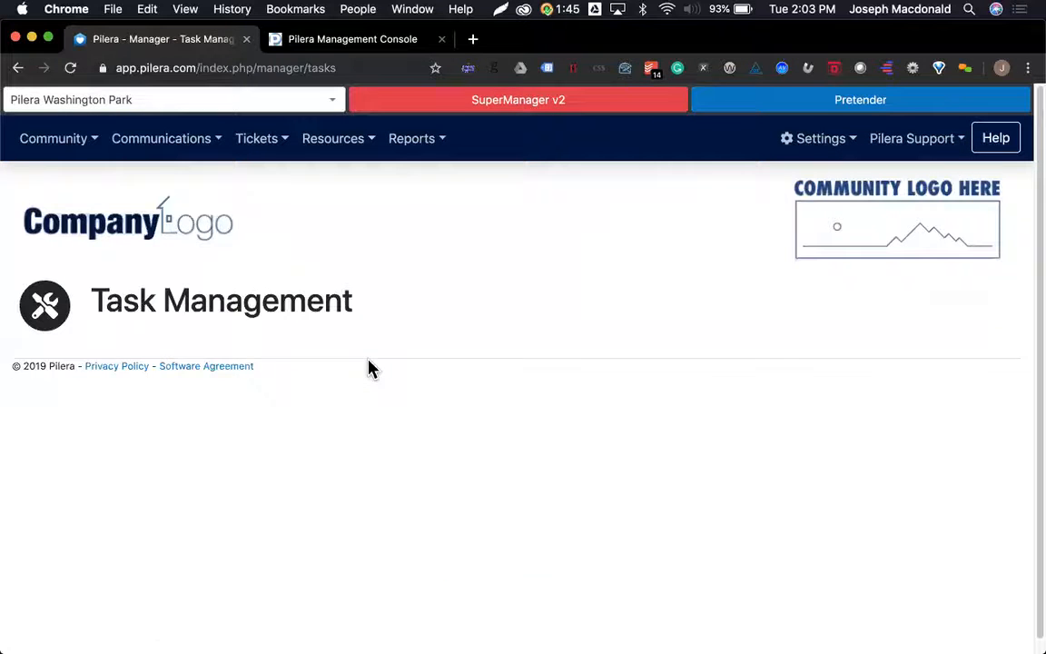
{"action": "scroll", "coordinate": [367, 367], "scroll_direction": "down", "scroll_amount": 1}
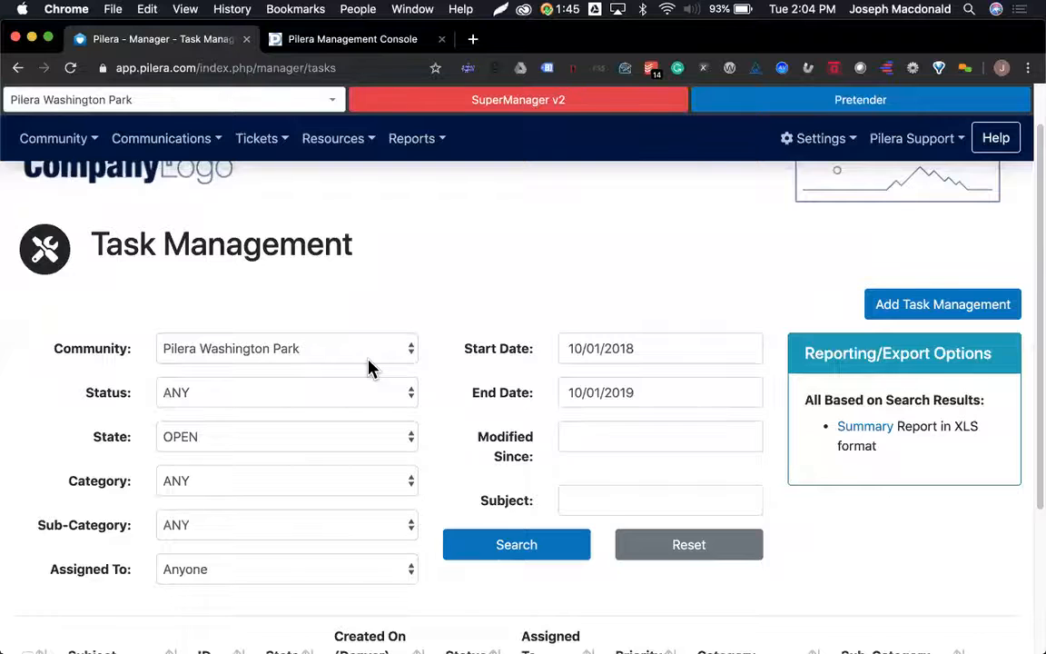
{"action": "scroll", "coordinate": [369, 366], "scroll_direction": "down", "scroll_amount": 5}
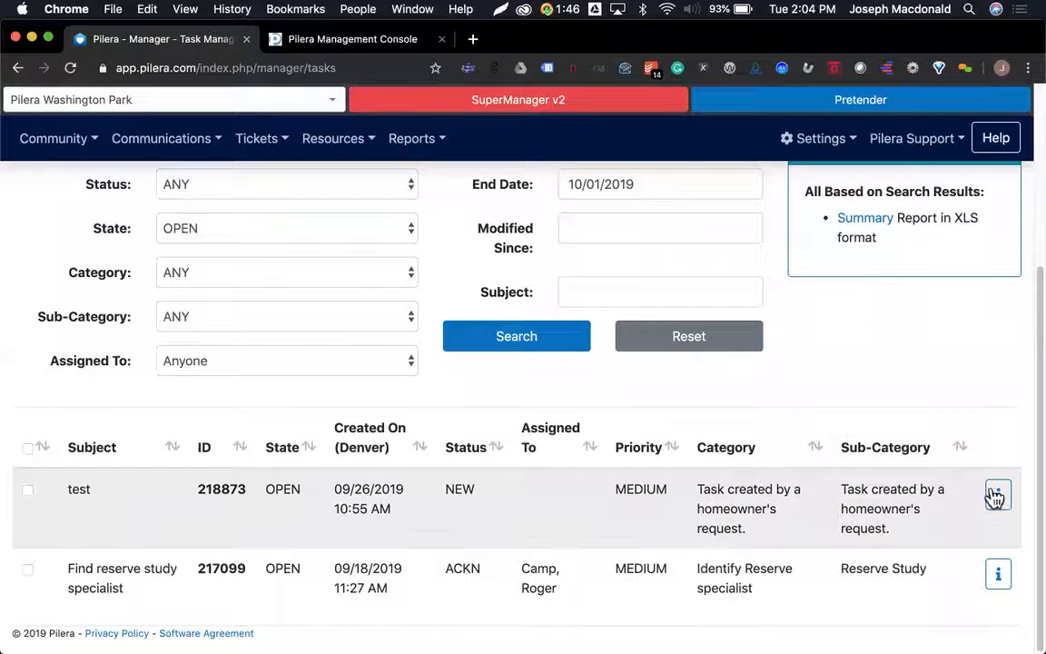
Start a new task for Pilera Washington Park with the subject "Bids for shingles"
{"action": "scroll", "coordinate": [952, 233], "scroll_direction": "up", "scroll_amount": 4}
{"action": "left_click", "coordinate": [939, 258]}
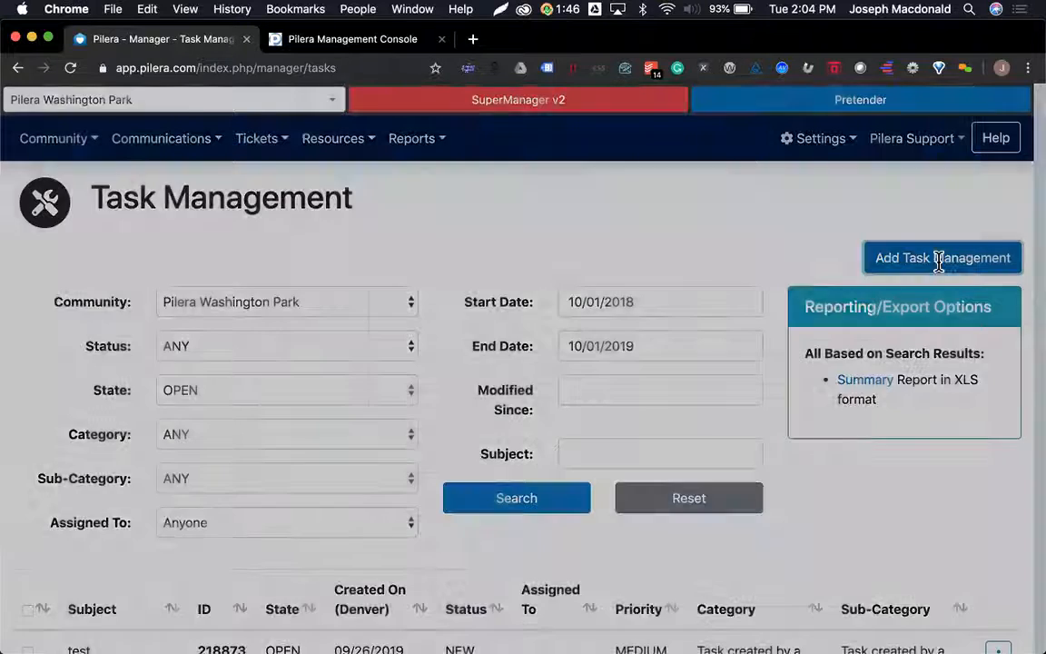
{"action": "left_click", "coordinate": [406, 215]}
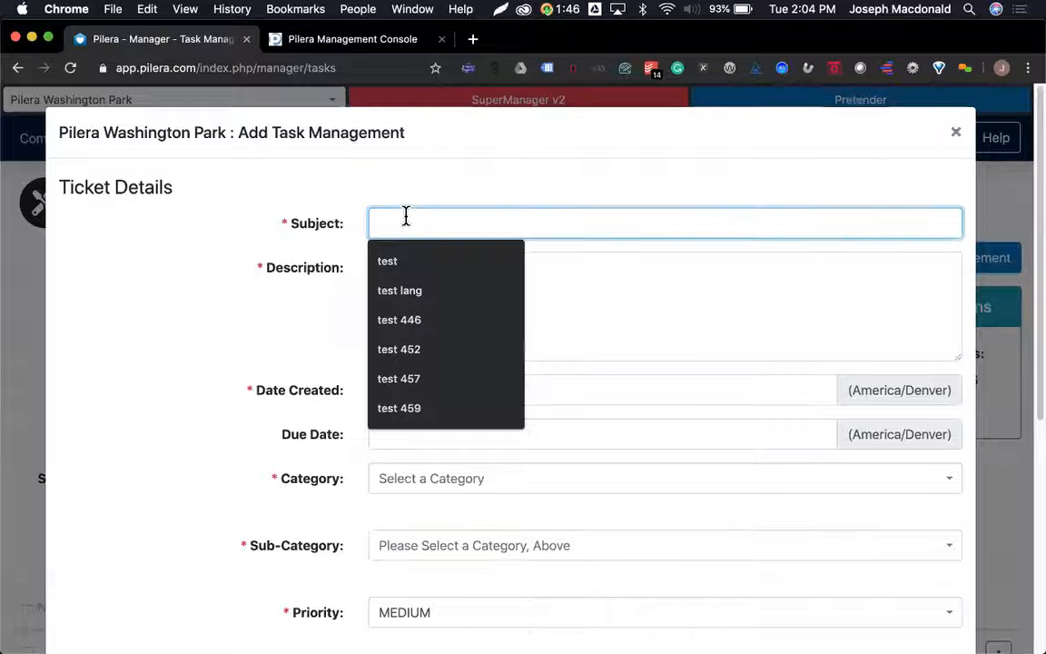
{"action": "type", "text": "Bids"}
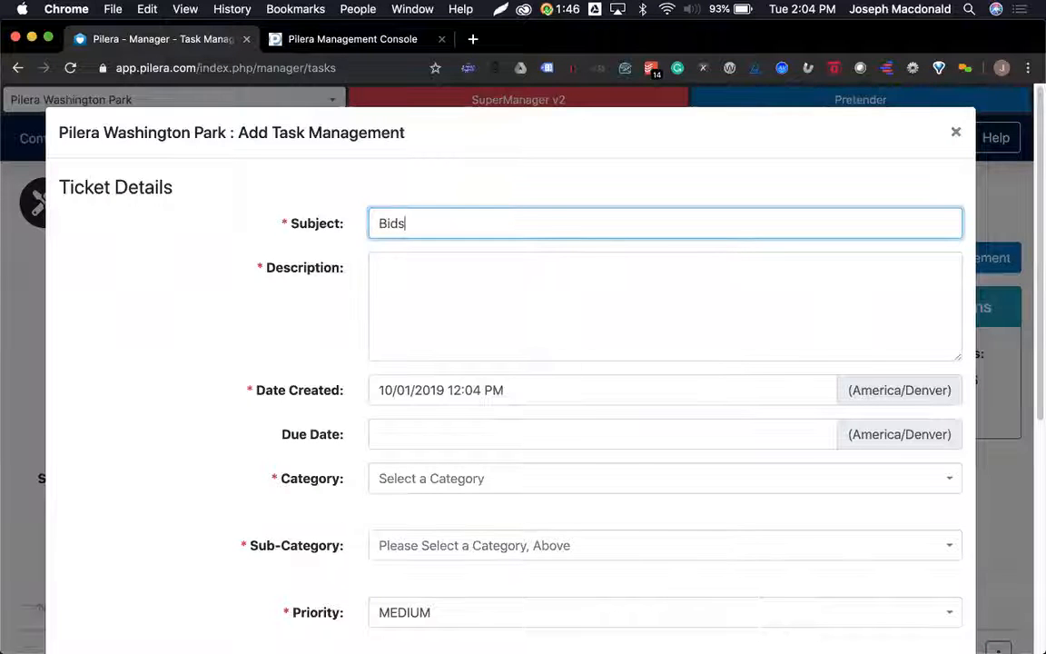
{"action": "type", "text": " for shingles"}
Write a description asking the assignee by first name to get the information by the due date, for discussion during the november meeting
{"action": "key", "text": "Tab"}
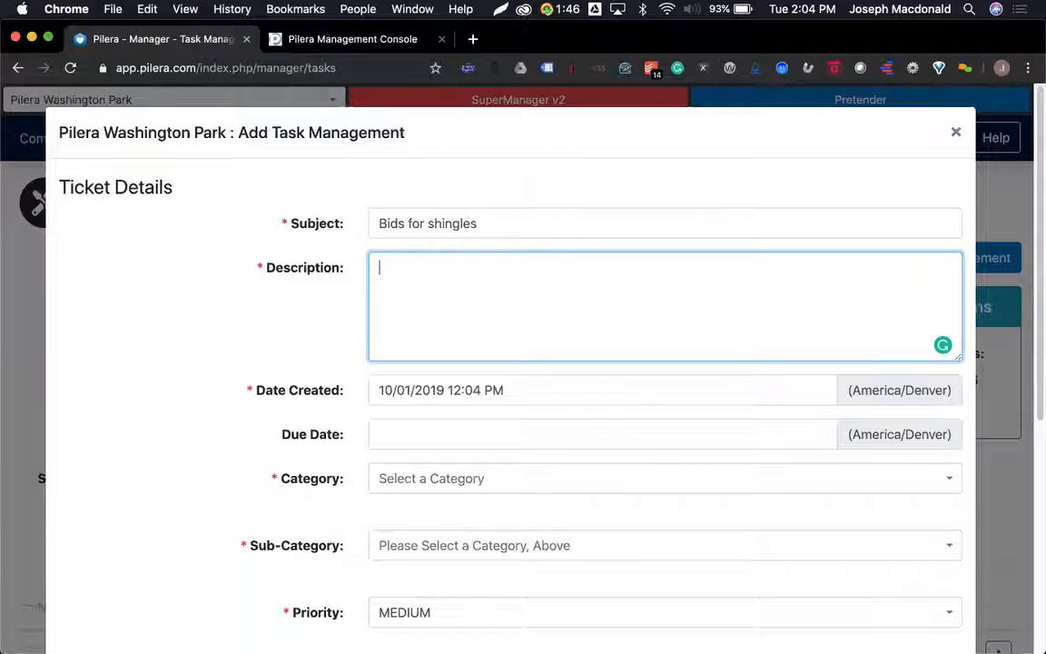
{"action": "type", "text": "Jeff please get me this information by the due date."}
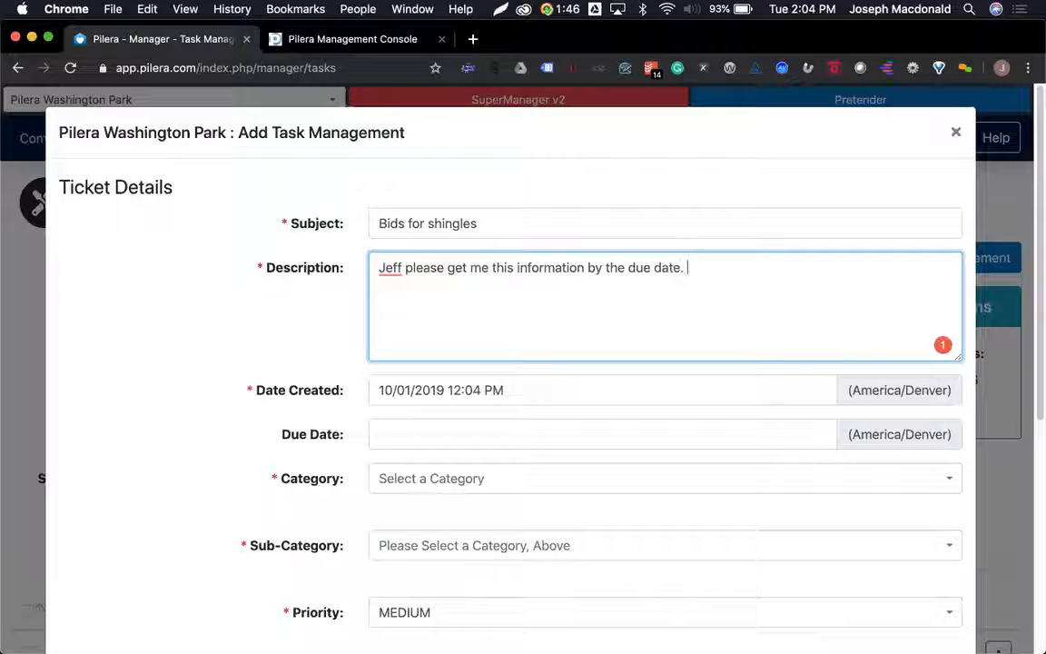
{"action": "type", "text": " We will discuss during our "}
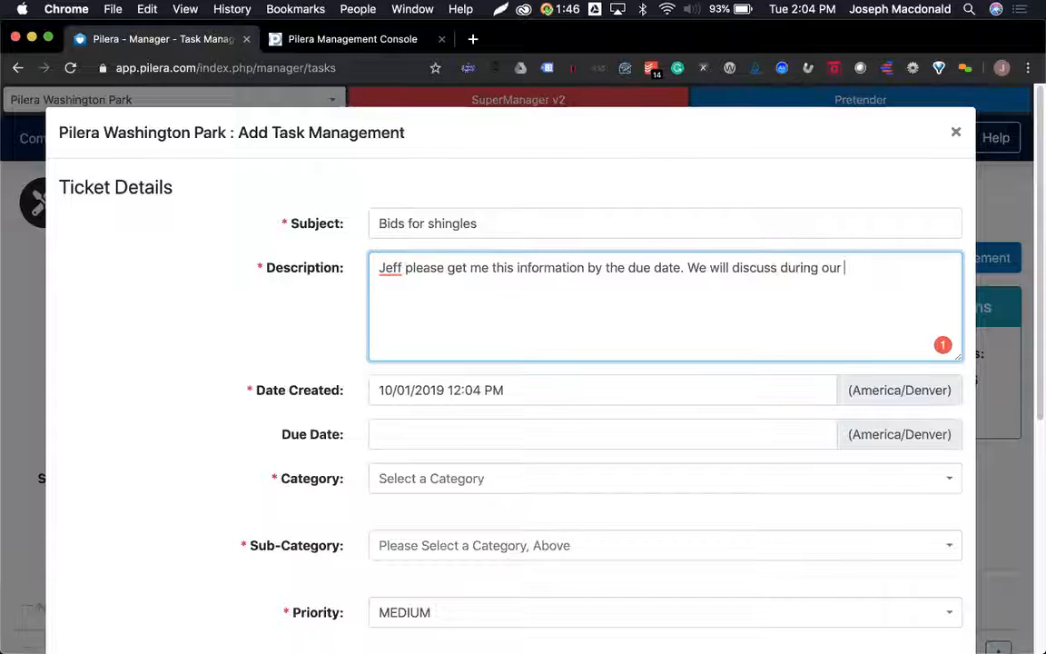
{"action": "type", "text": "november "}
{"action": "type", "text": "bo"}
{"action": "key", "text": "BackSpace"}
{"action": "key", "text": "BackSpace"}
{"action": "type", "text": "meeting."}
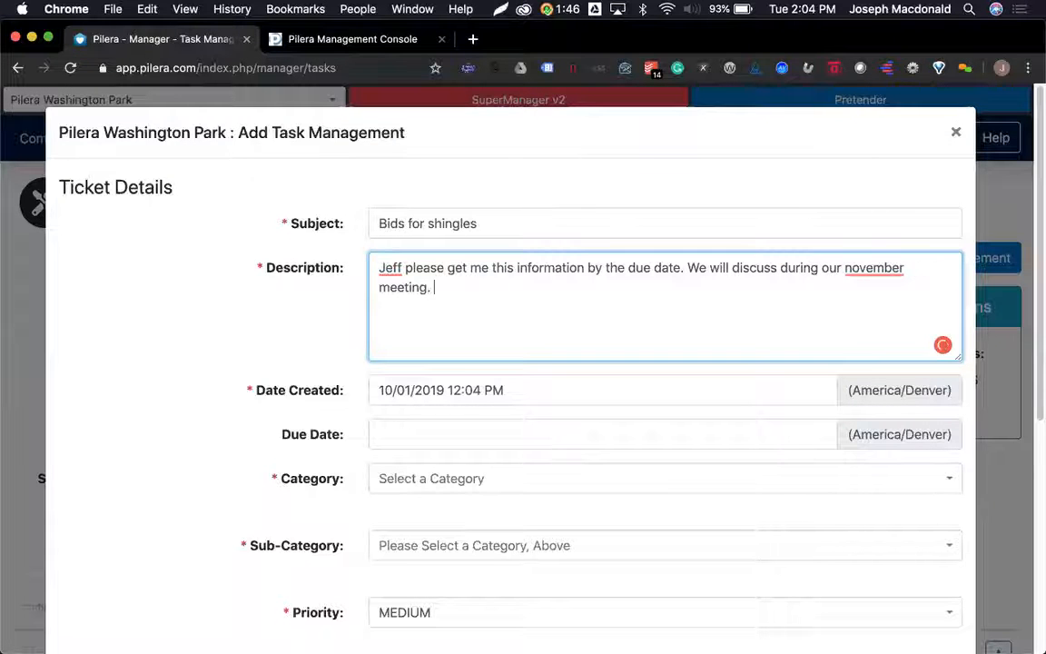
Set the task's due date to October 29, 2019
{"action": "scroll", "coordinate": [499, 334], "scroll_direction": "down", "scroll_amount": 3}
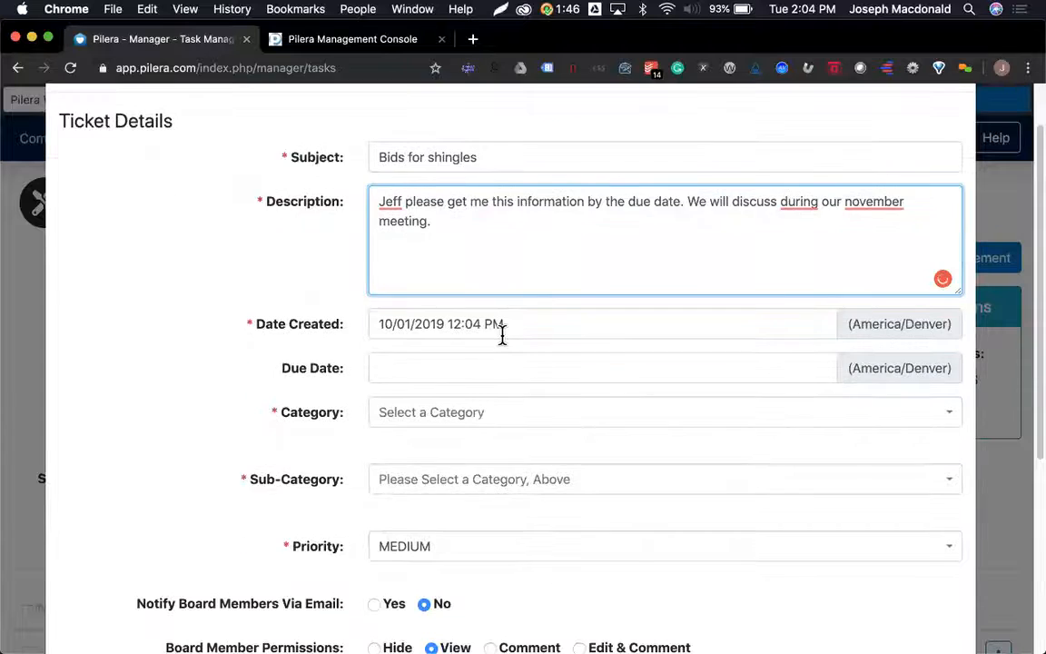
{"action": "left_click", "coordinate": [467, 286]}
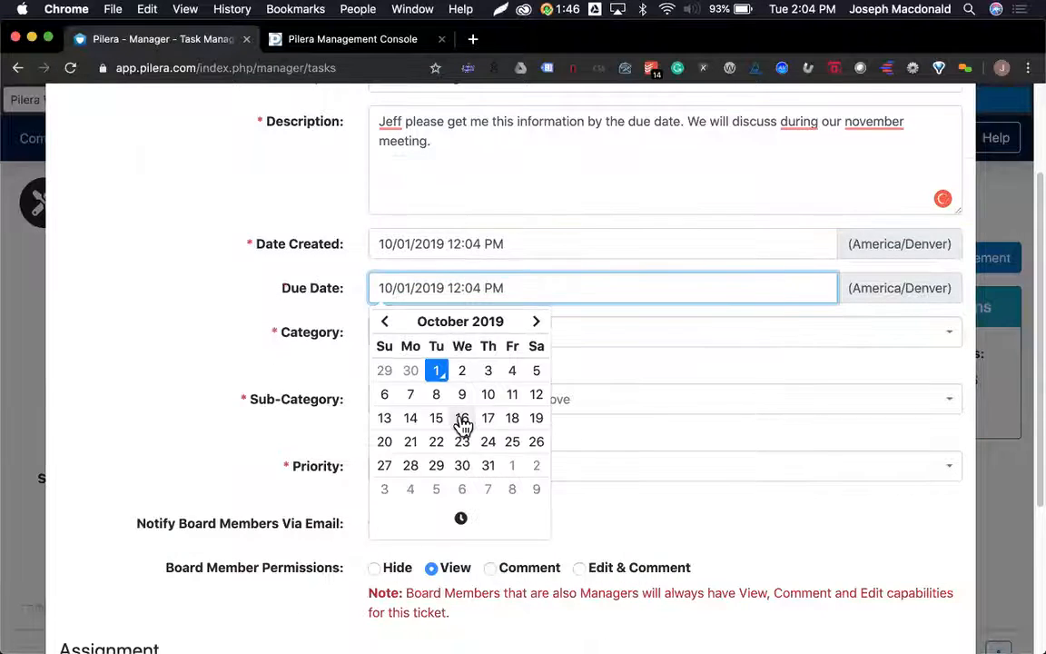
{"action": "left_click", "coordinate": [436, 469]}
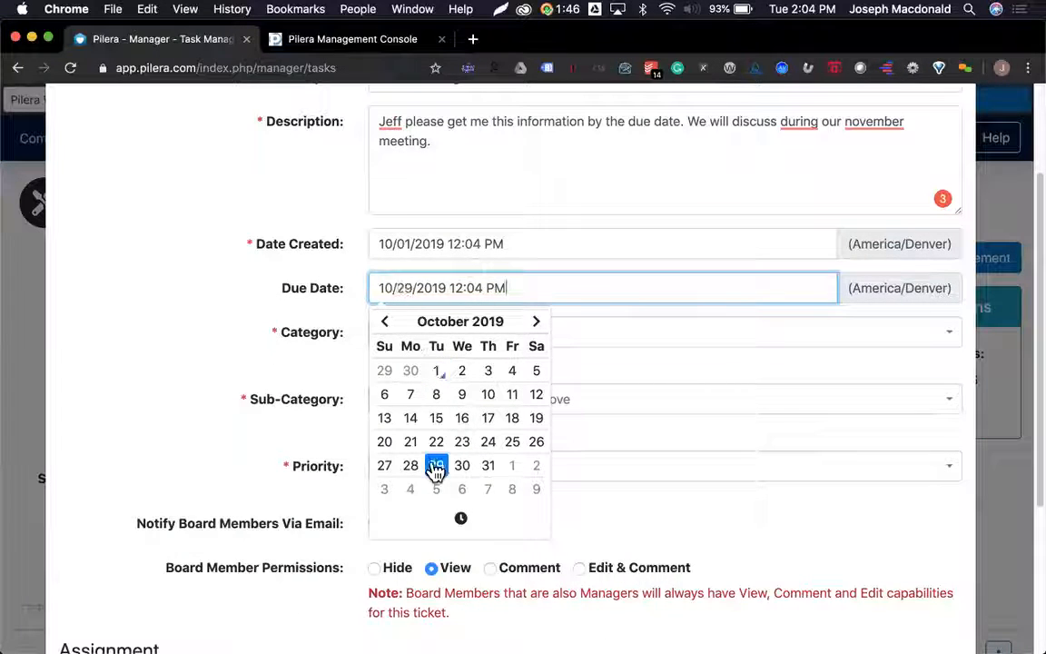
{"action": "left_click", "coordinate": [280, 427]}
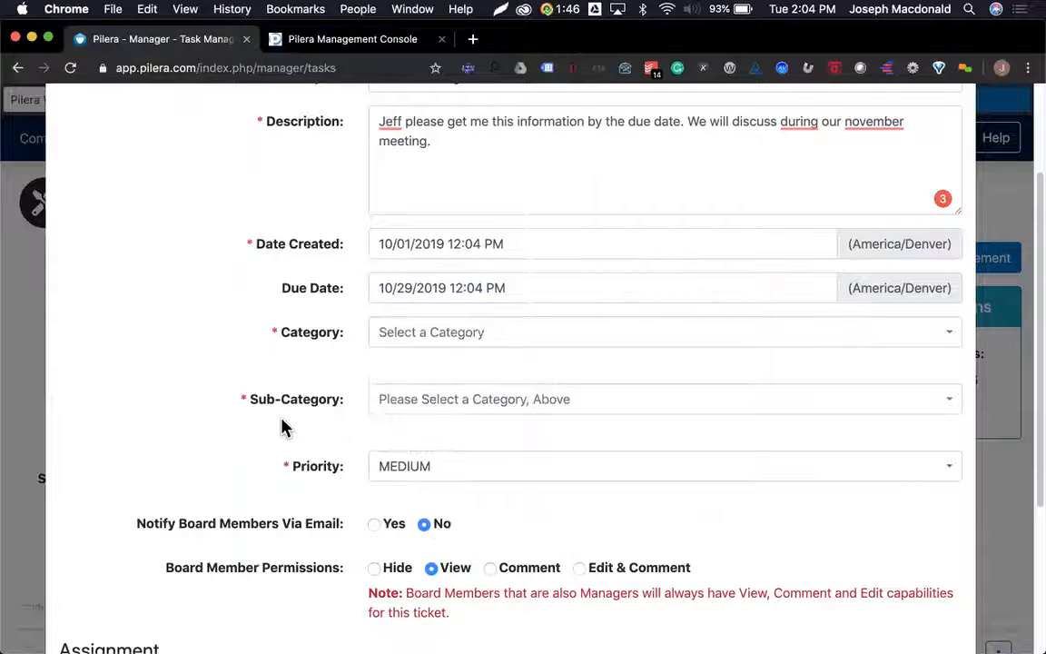
Set the category to Bid Approval and the sub-category to Roofing, and keep the priority at MEDIUM
{"action": "scroll", "coordinate": [547, 202], "scroll_direction": "down", "scroll_amount": 3}
{"action": "left_click", "coordinate": [527, 235]}
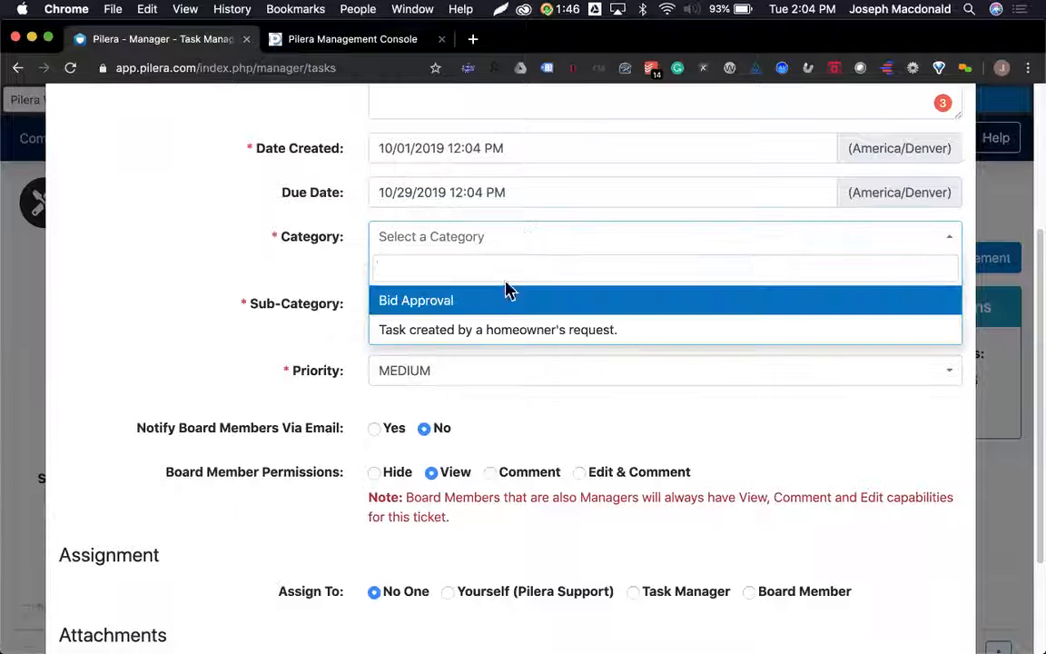
{"action": "left_click", "coordinate": [498, 304]}
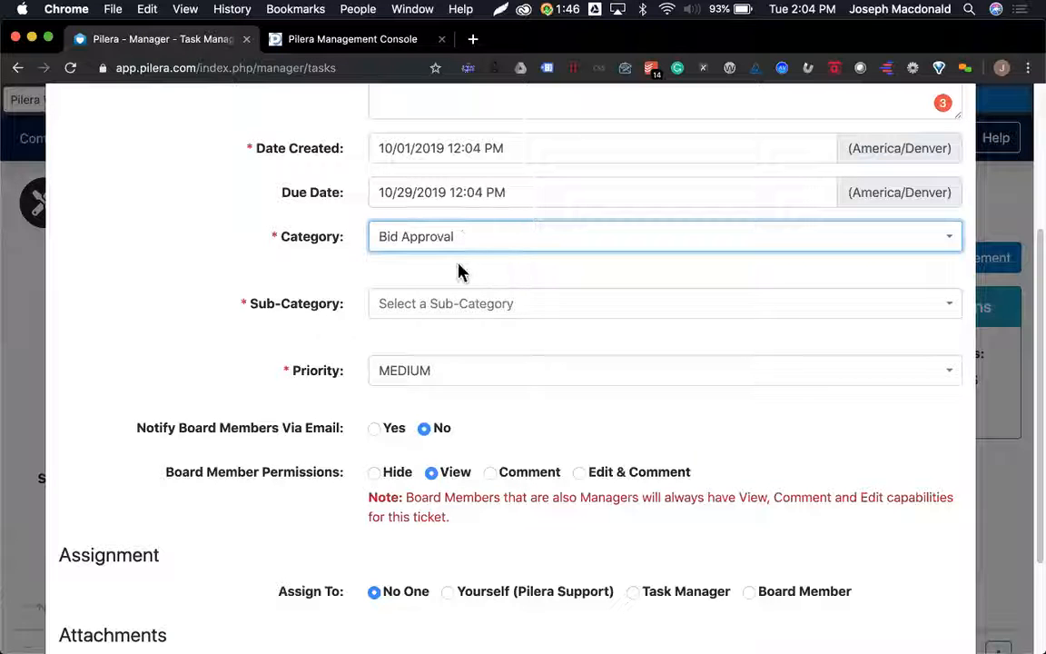
{"action": "scroll", "coordinate": [442, 293], "scroll_direction": "down", "scroll_amount": 1}
{"action": "left_click", "coordinate": [444, 293]}
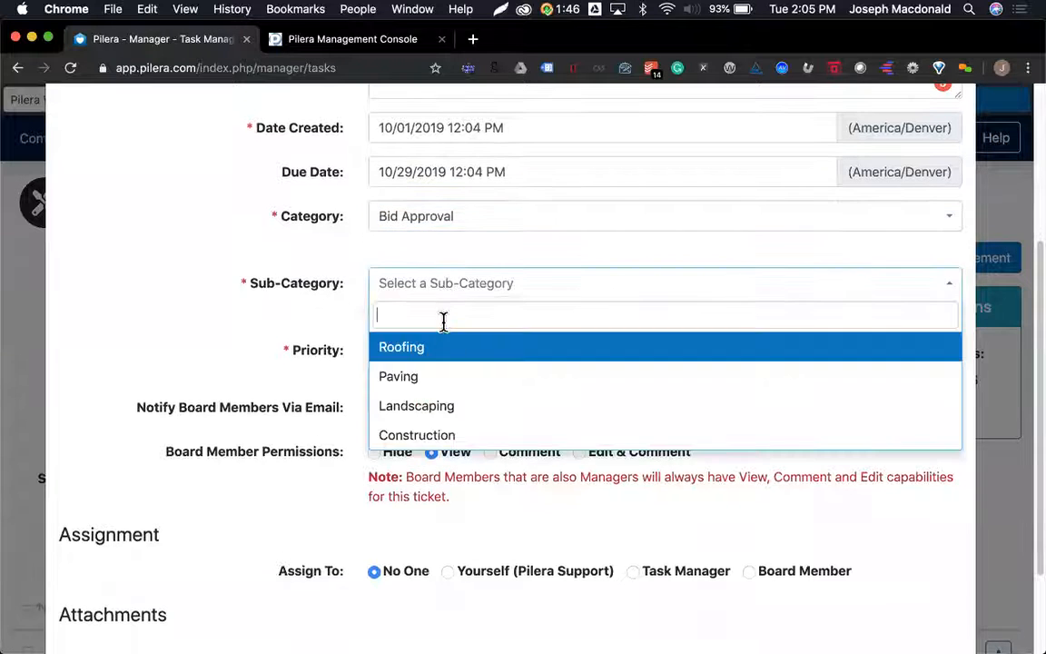
{"action": "left_click", "coordinate": [438, 351]}
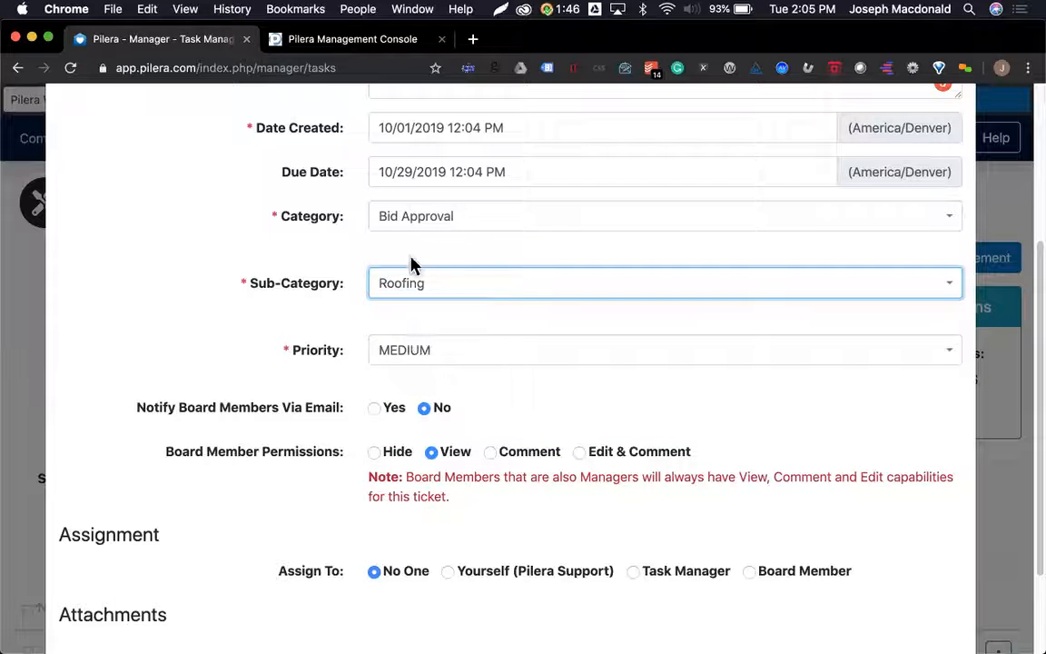
{"action": "scroll", "coordinate": [419, 372], "scroll_direction": "down", "scroll_amount": 1}
{"action": "left_click", "coordinate": [403, 309]}
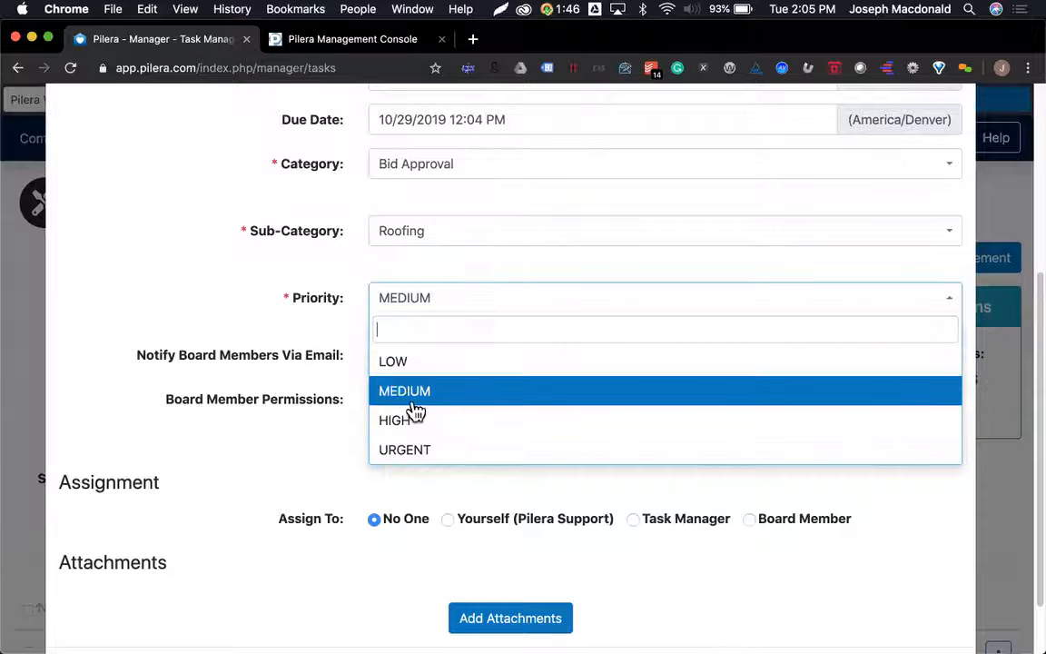
{"action": "left_click", "coordinate": [250, 367]}
Go through the board member notification and permission options, and set Board Member Permissions to Hide
{"action": "scroll", "coordinate": [250, 367], "scroll_direction": "down", "scroll_amount": 2}
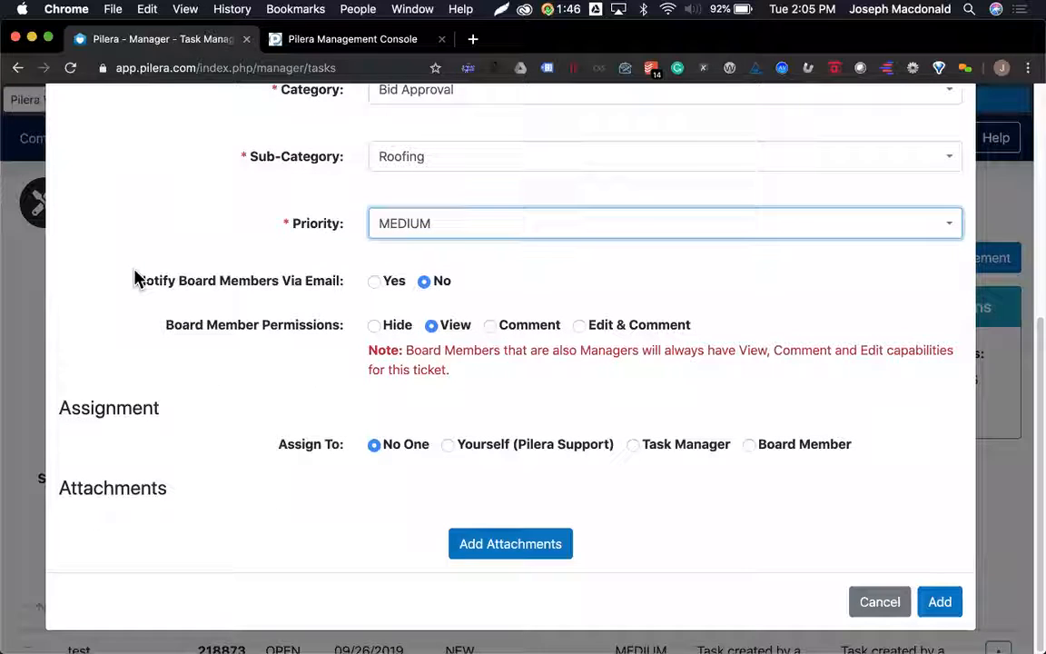
{"action": "left_click_drag", "start_coordinate": [139, 281], "coordinate": [277, 281]}
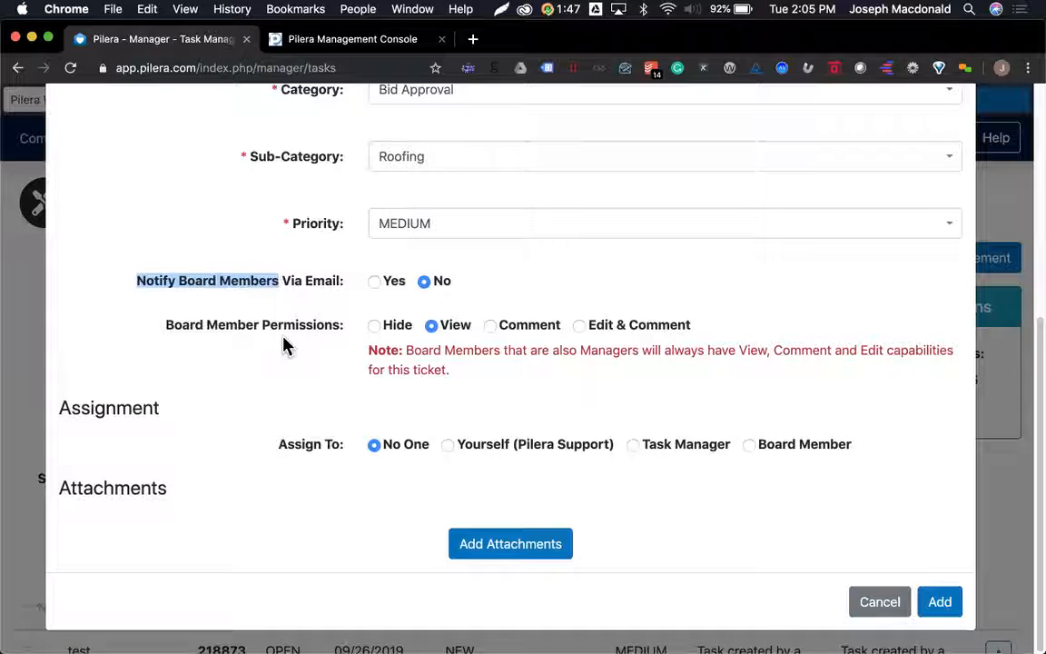
{"action": "left_click_drag", "start_coordinate": [167, 330], "coordinate": [431, 331]}
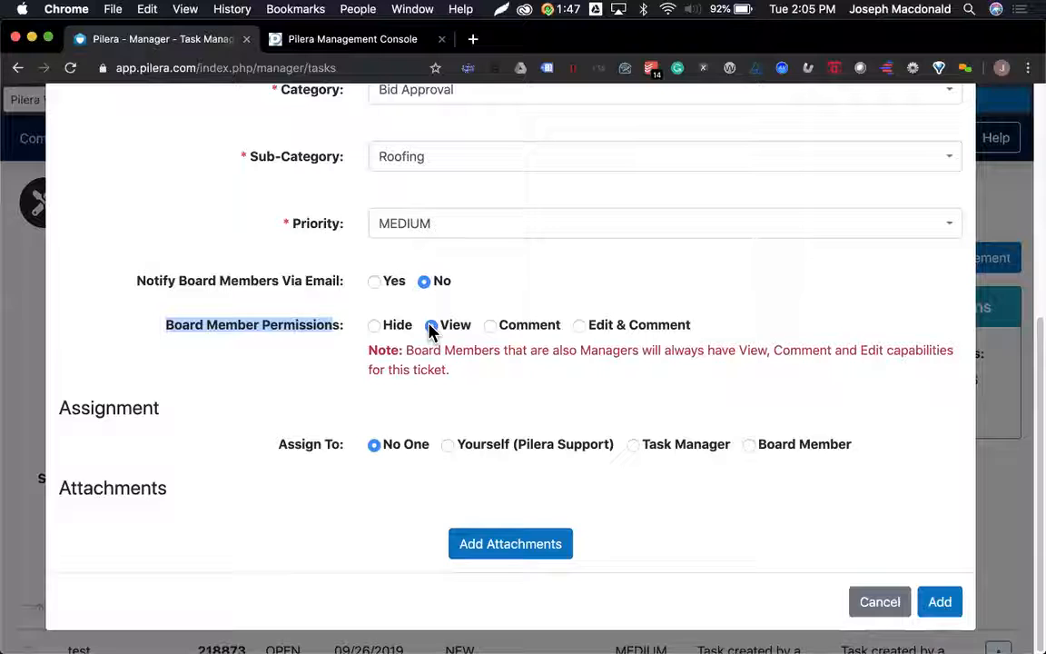
{"action": "left_click", "coordinate": [605, 333]}
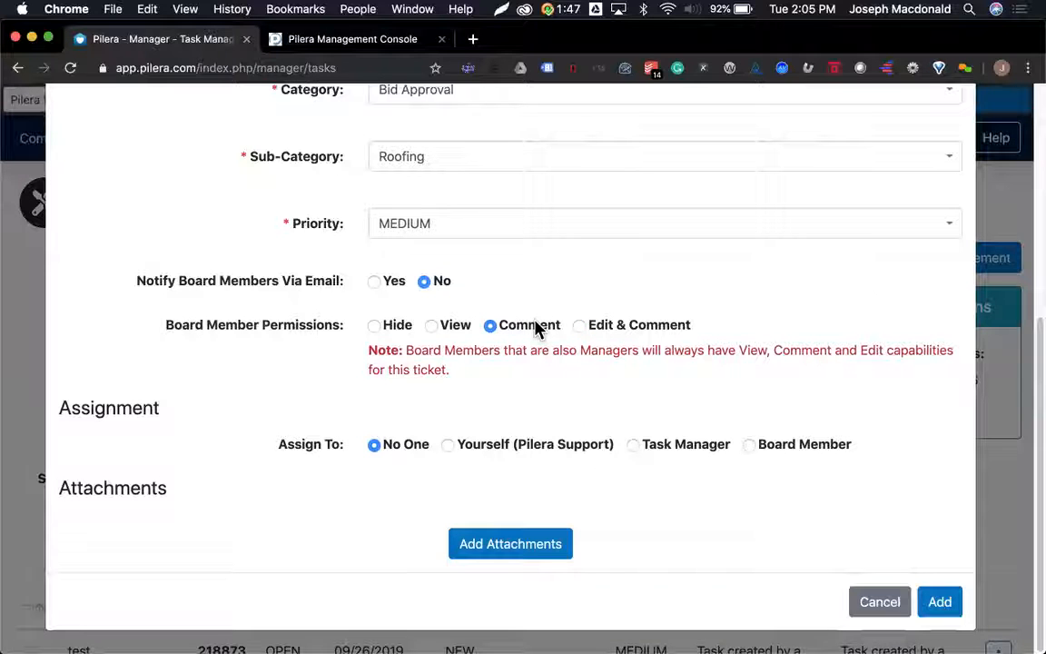
{"action": "left_click", "coordinate": [463, 332]}
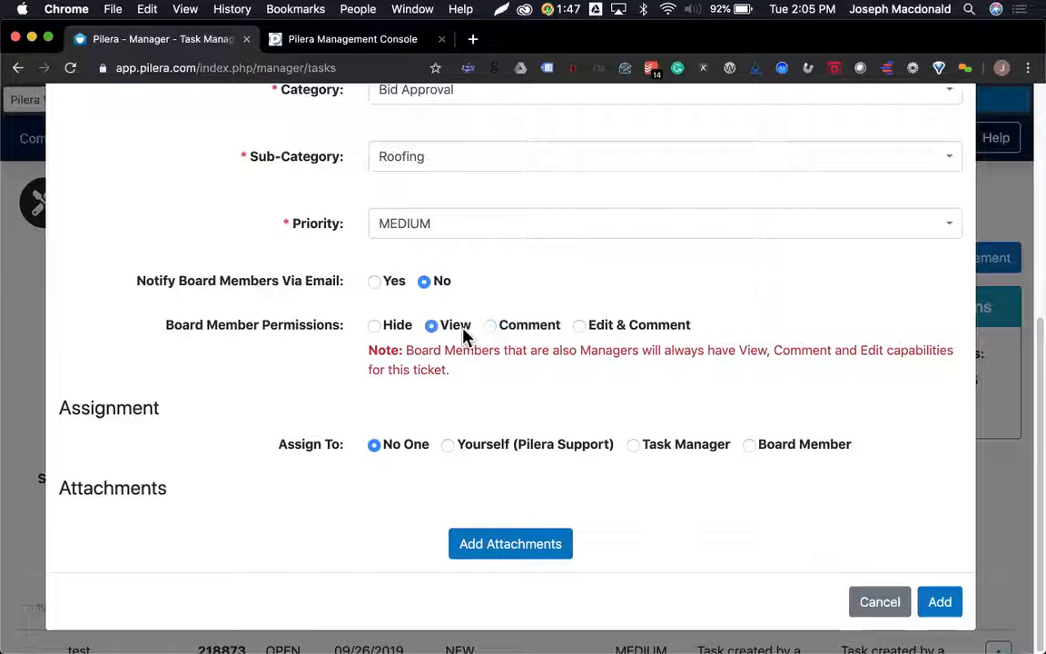
{"action": "left_click", "coordinate": [405, 331]}
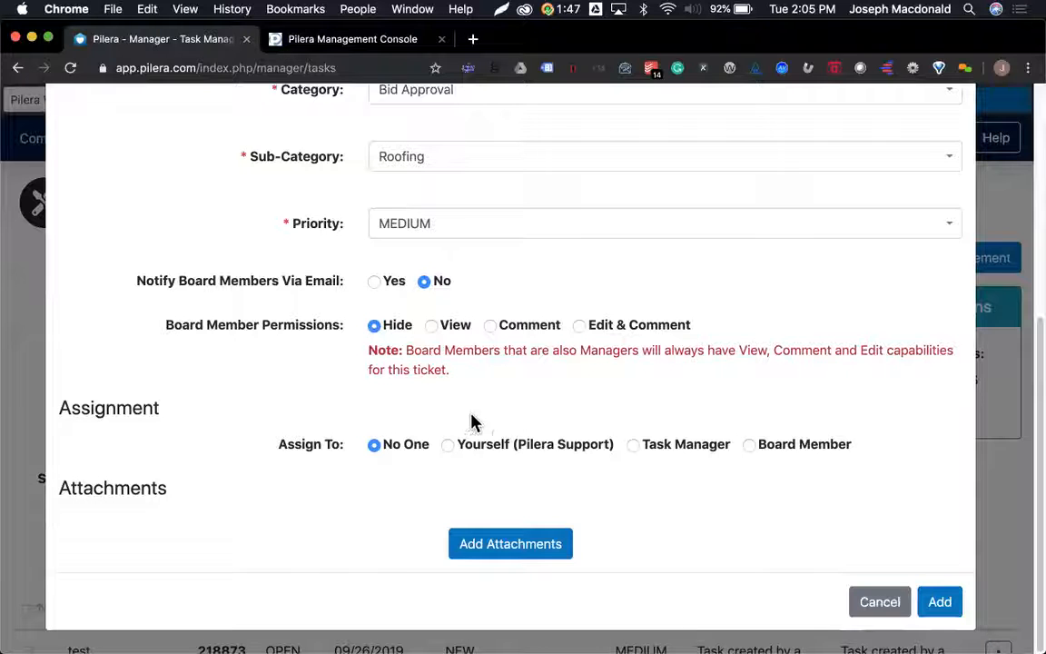
Look through the assignment options, including the task managers, and assign the task to the first listed board member
{"action": "left_click", "coordinate": [560, 447]}
{"action": "left_click", "coordinate": [706, 447]}
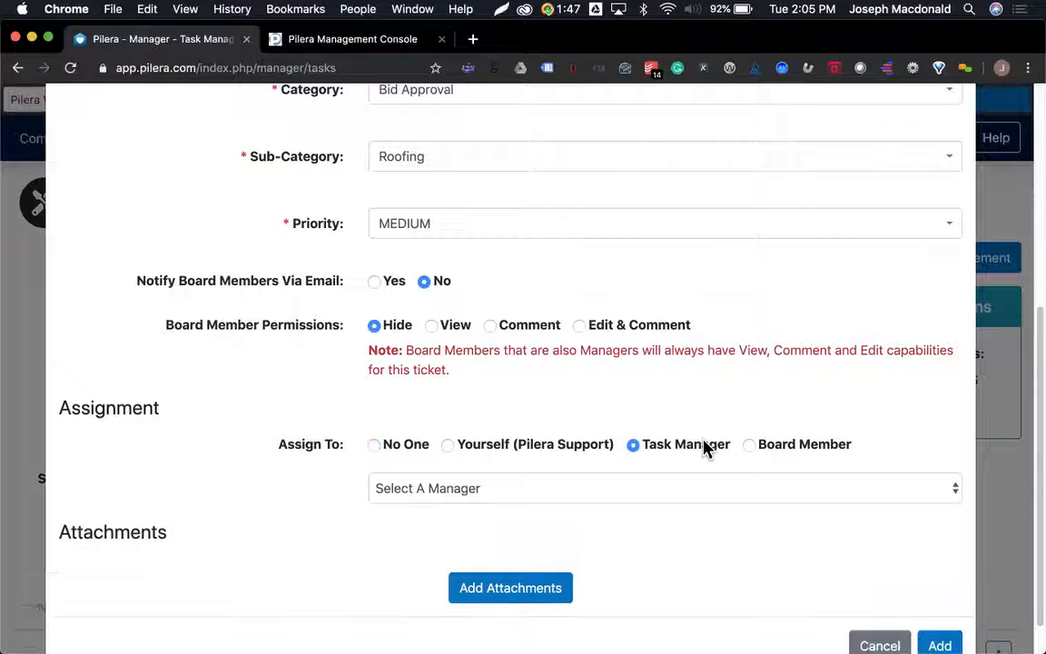
{"action": "left_click", "coordinate": [599, 490]}
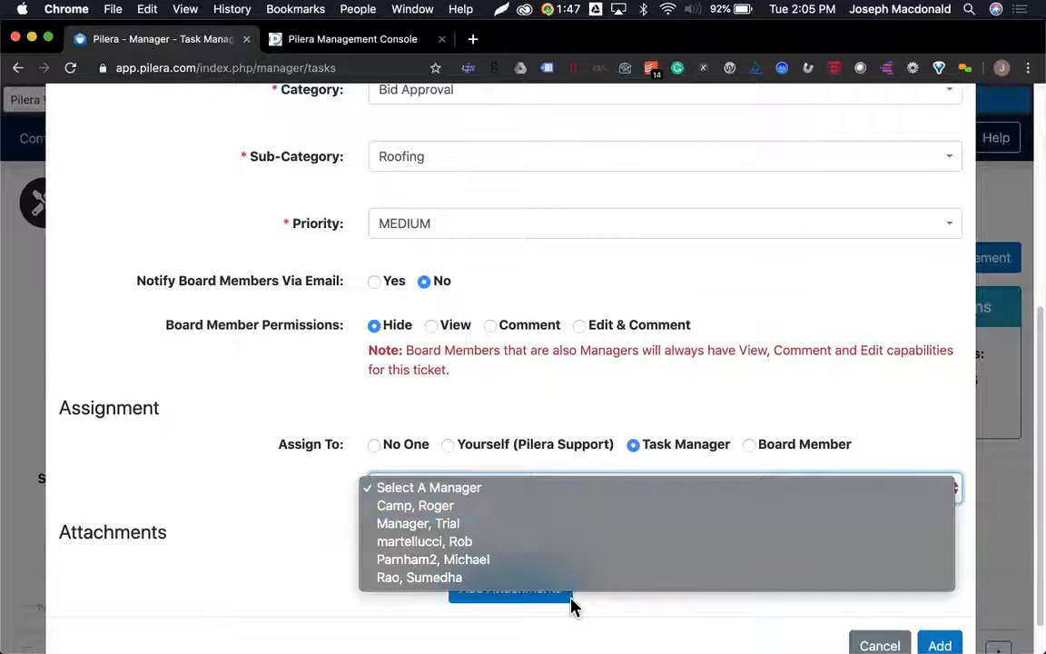
{"action": "left_click", "coordinate": [778, 448]}
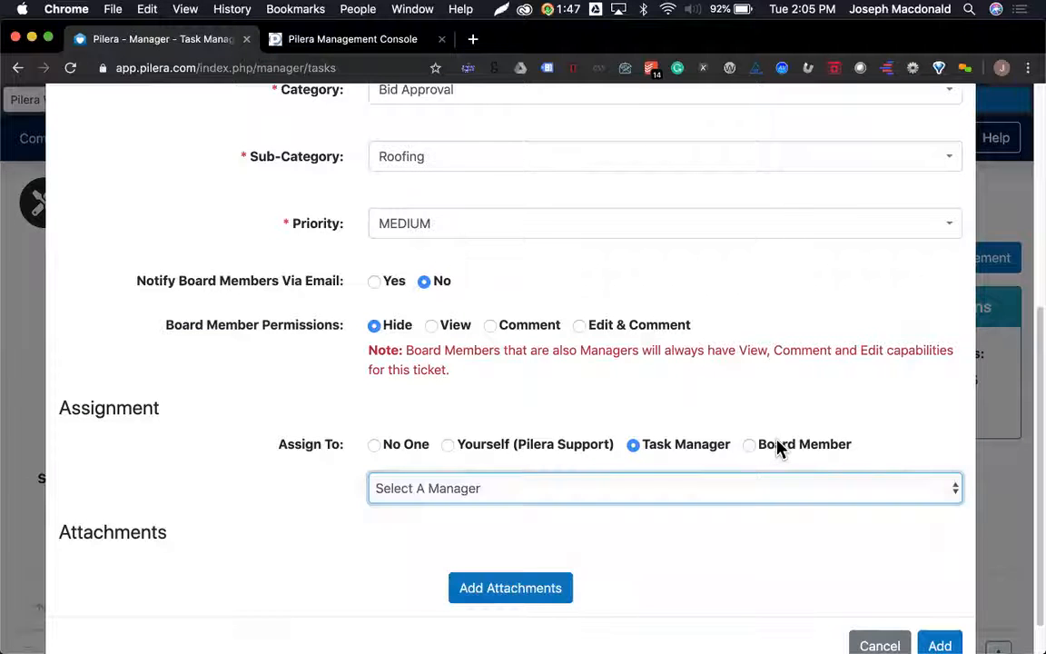
{"action": "left_click", "coordinate": [742, 444]}
{"action": "scroll", "coordinate": [737, 437], "scroll_direction": "down", "scroll_amount": 1}
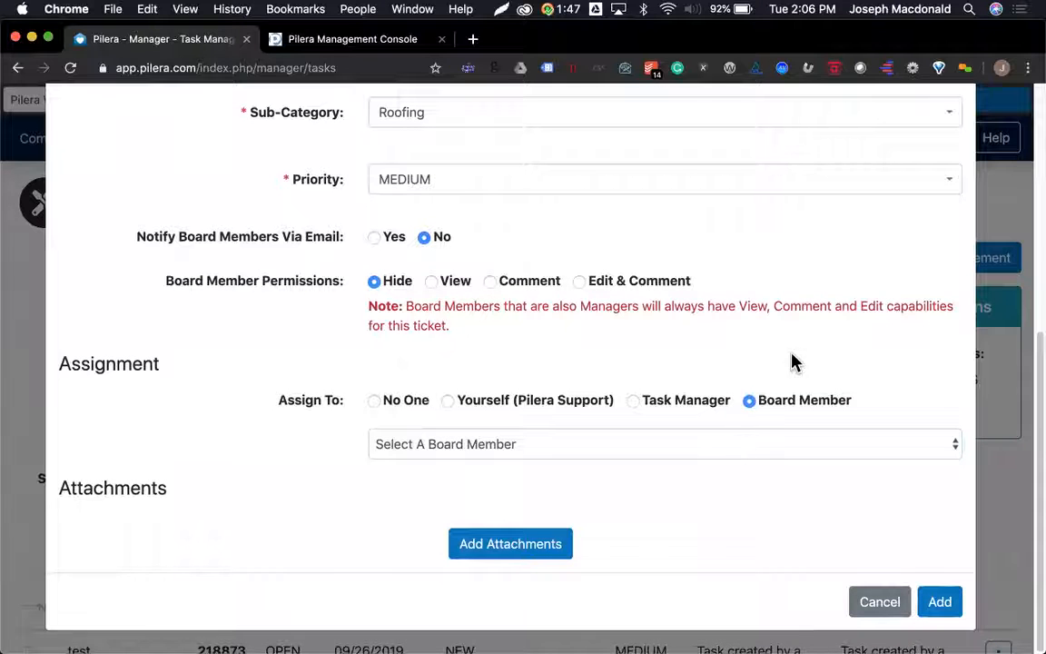
{"action": "left_click", "coordinate": [723, 440]}
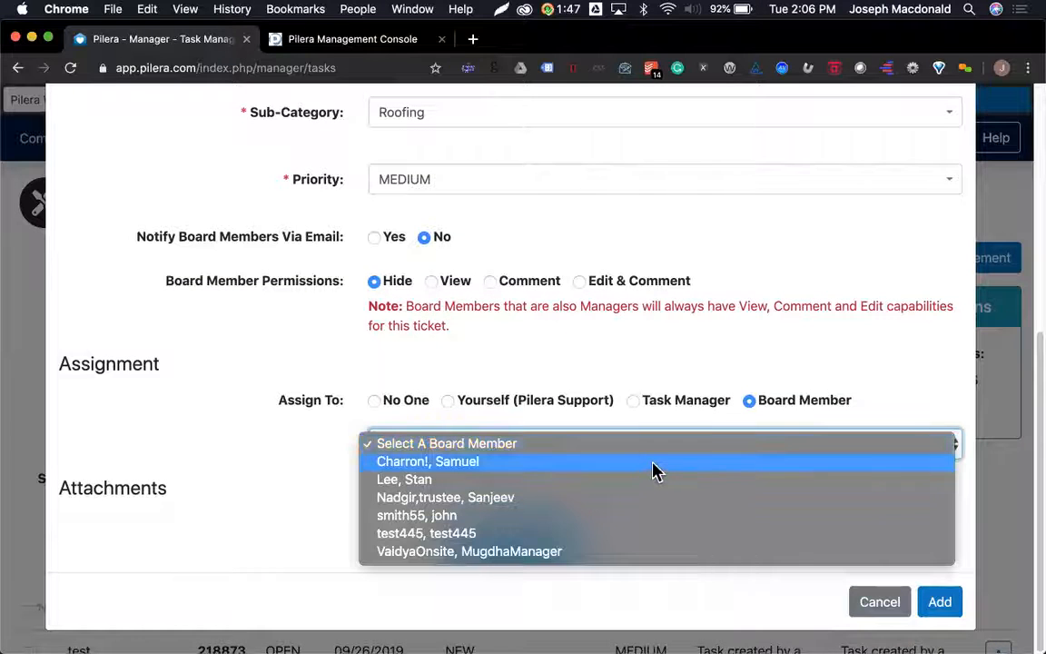
{"action": "left_click", "coordinate": [656, 465]}
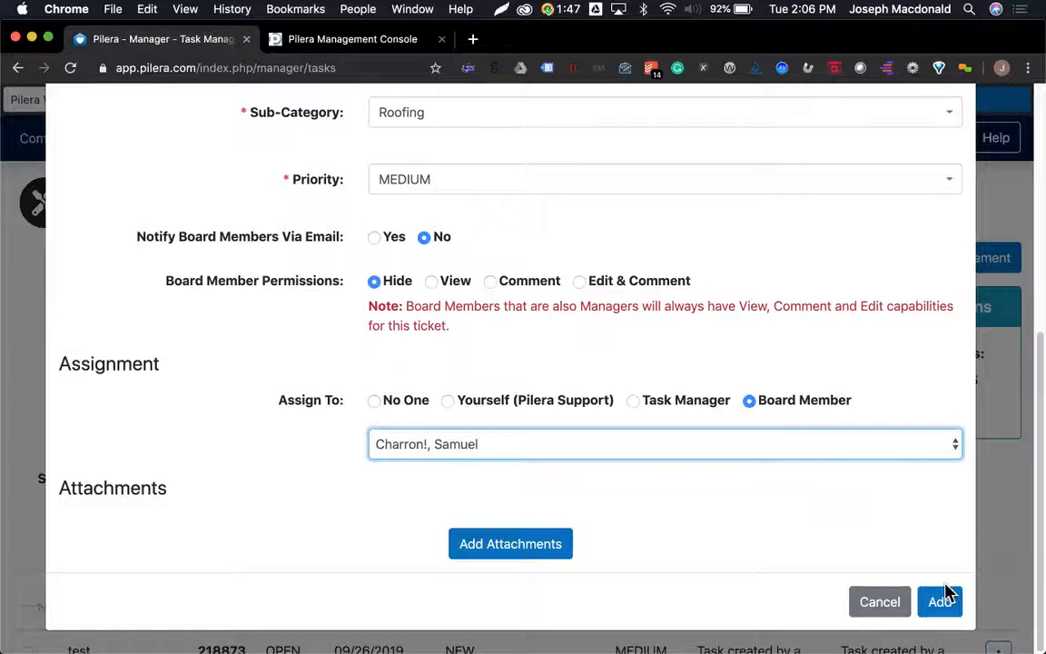
Review the completed ticket details and try to add the ticket with the board member assigned
{"action": "scroll", "coordinate": [915, 588], "scroll_direction": "up", "scroll_amount": 3}
{"action": "scroll", "coordinate": [915, 585], "scroll_direction": "up", "scroll_amount": 3}
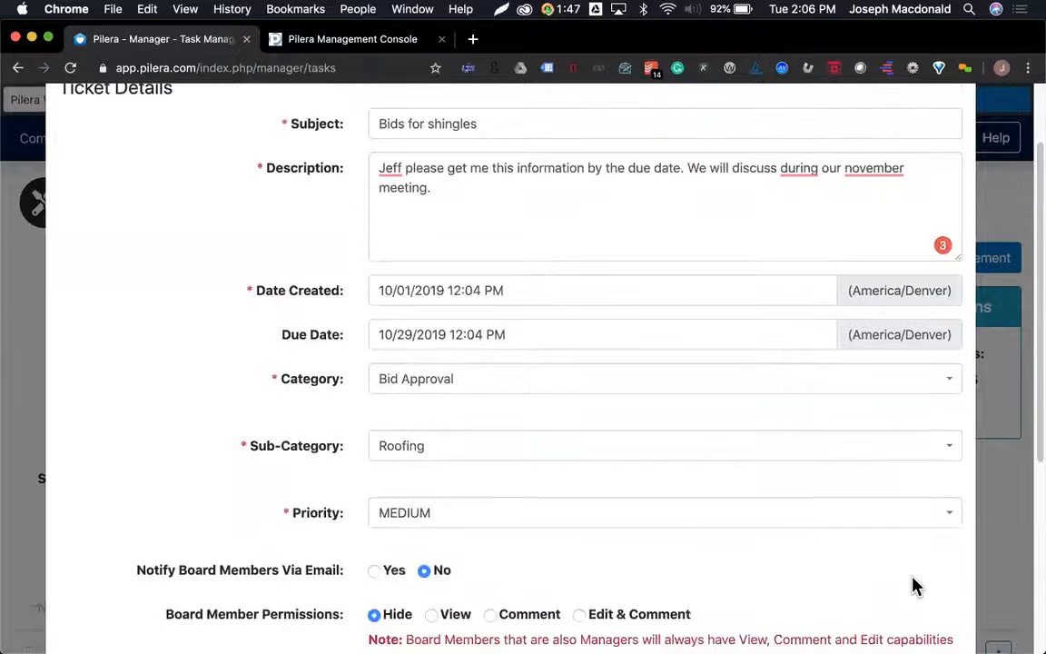
{"action": "scroll", "coordinate": [915, 586], "scroll_direction": "down", "scroll_amount": 5}
{"action": "left_click", "coordinate": [940, 601]}
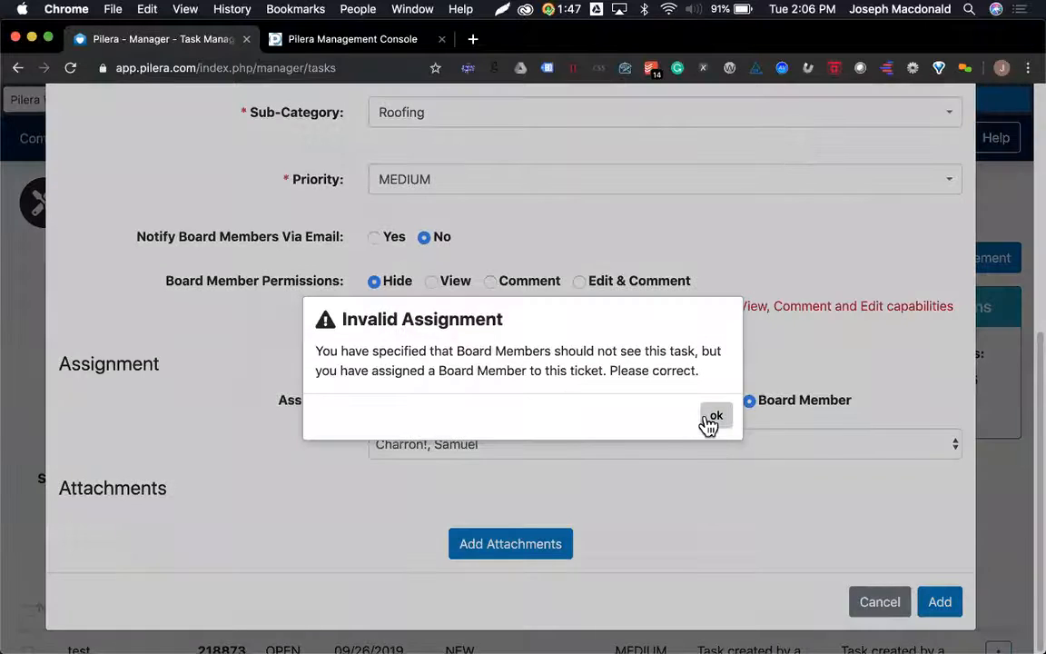
{"action": "left_click", "coordinate": [709, 419]}
Assign the task to the first listed task manager instead and add the ticket
{"action": "left_click", "coordinate": [660, 443]}
{"action": "left_click", "coordinate": [656, 480]}
{"action": "left_click", "coordinate": [655, 404]}
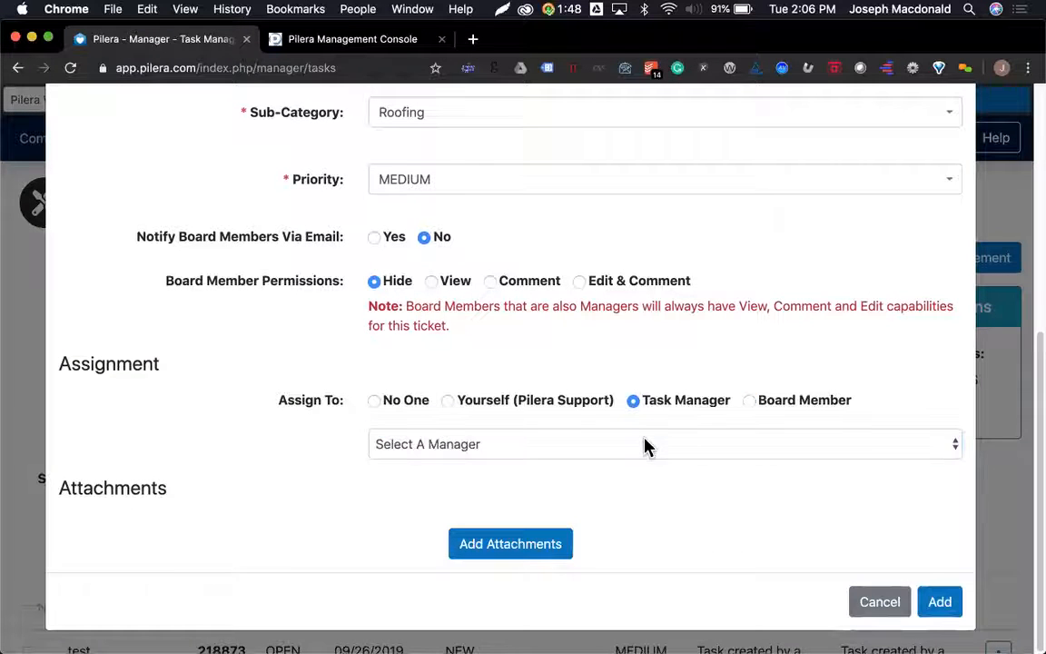
{"action": "left_click", "coordinate": [645, 442]}
{"action": "left_click", "coordinate": [638, 464]}
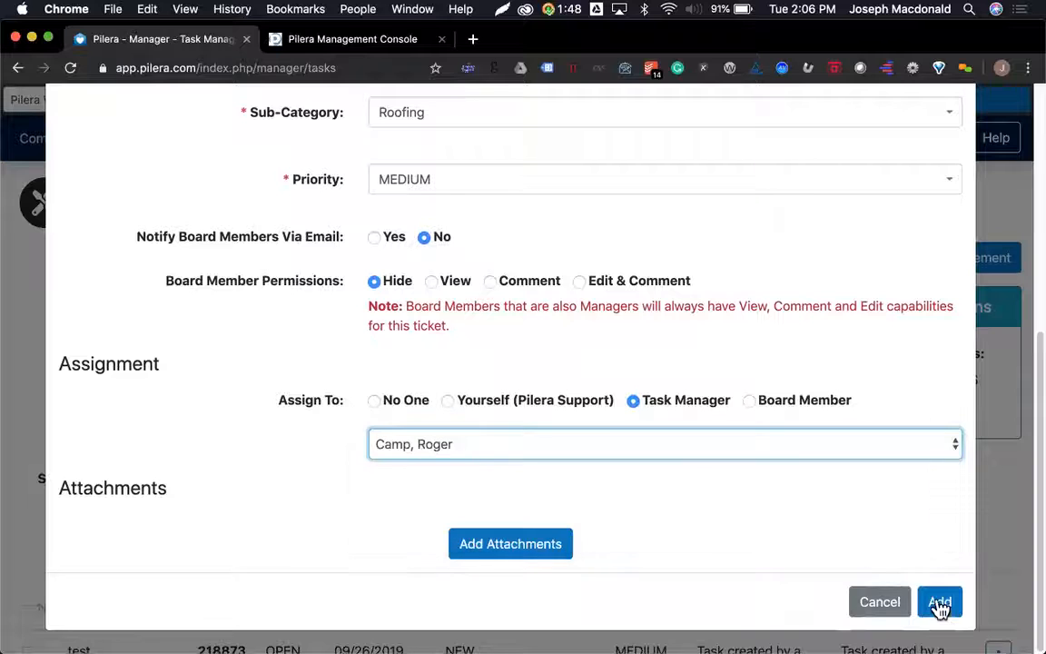
{"action": "left_click", "coordinate": [946, 607]}
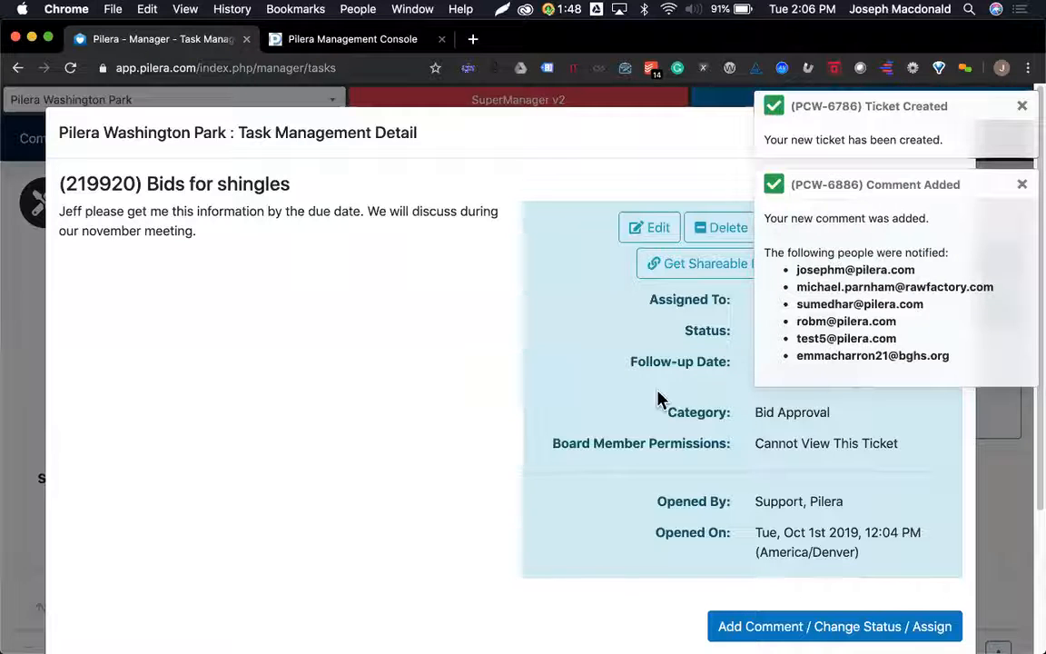
Examine the new ticket's details and board member permissions, and return to the list of open tasks to find it there
{"action": "scroll", "coordinate": [645, 415], "scroll_direction": "down", "scroll_amount": 3}
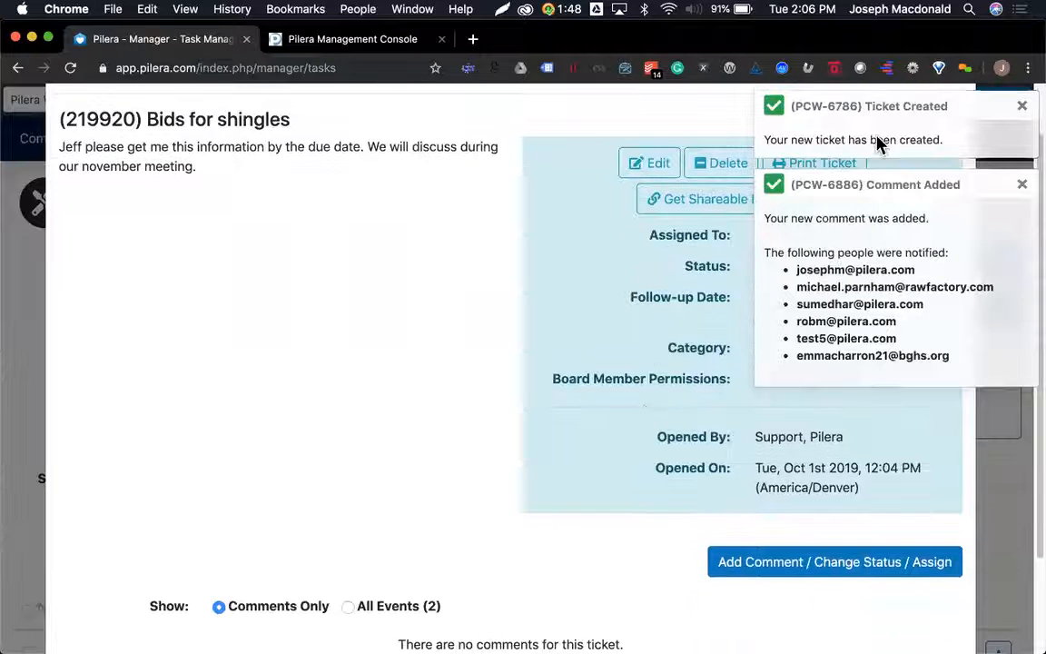
{"action": "left_click", "coordinate": [1021, 108]}
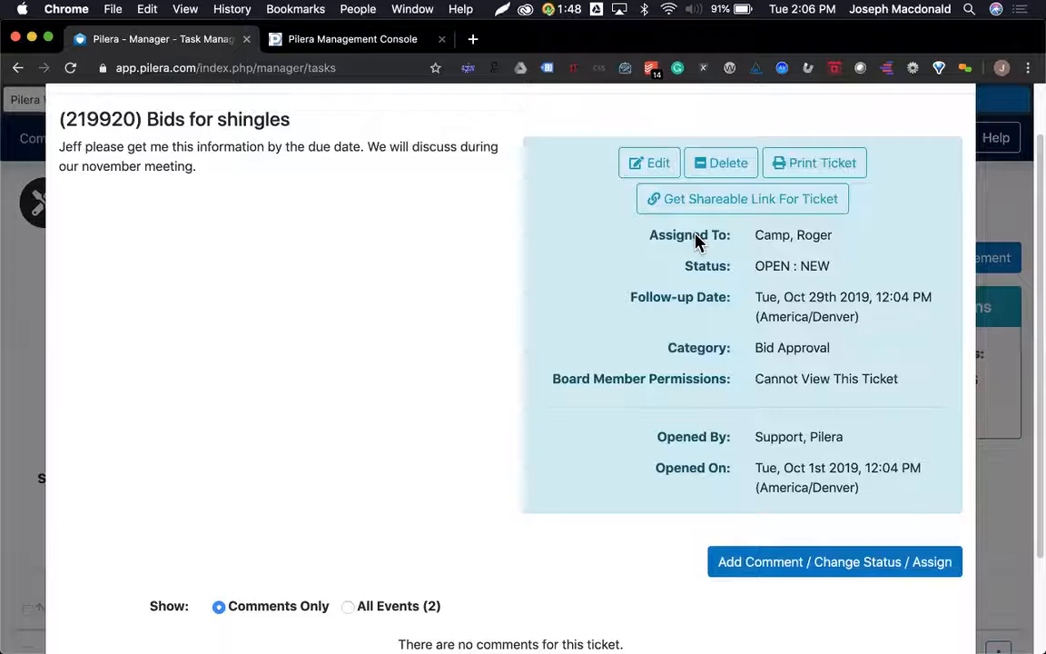
{"action": "scroll", "coordinate": [695, 241], "scroll_direction": "down", "scroll_amount": 3}
{"action": "scroll", "coordinate": [696, 240], "scroll_direction": "up", "scroll_amount": 3}
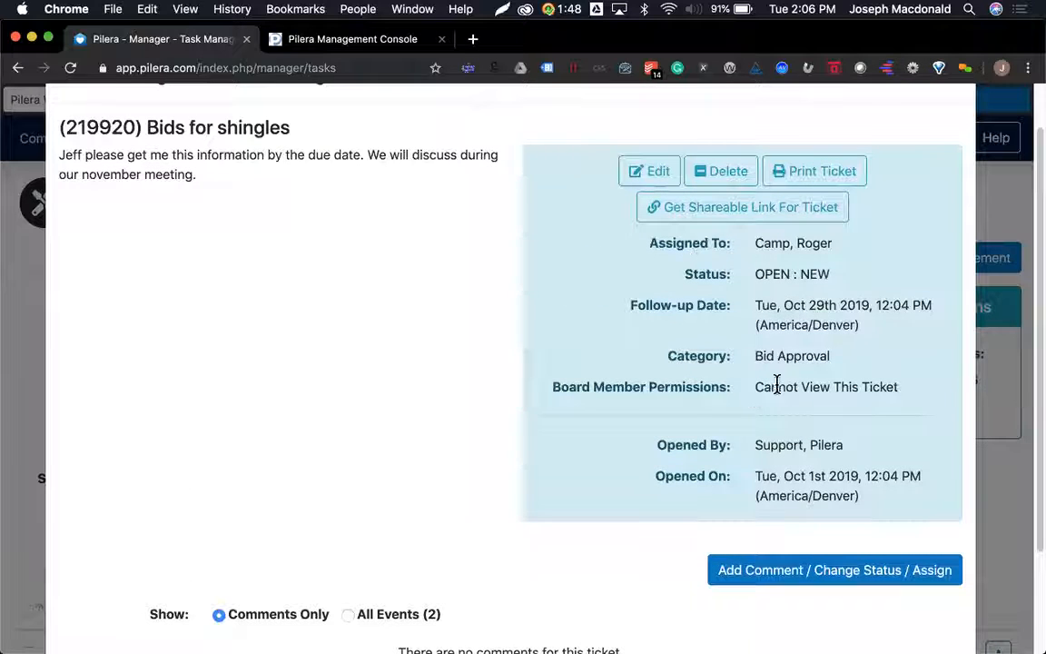
{"action": "left_click_drag", "start_coordinate": [594, 395], "coordinate": [873, 389]}
{"action": "scroll", "coordinate": [873, 390], "scroll_direction": "down", "scroll_amount": 3}
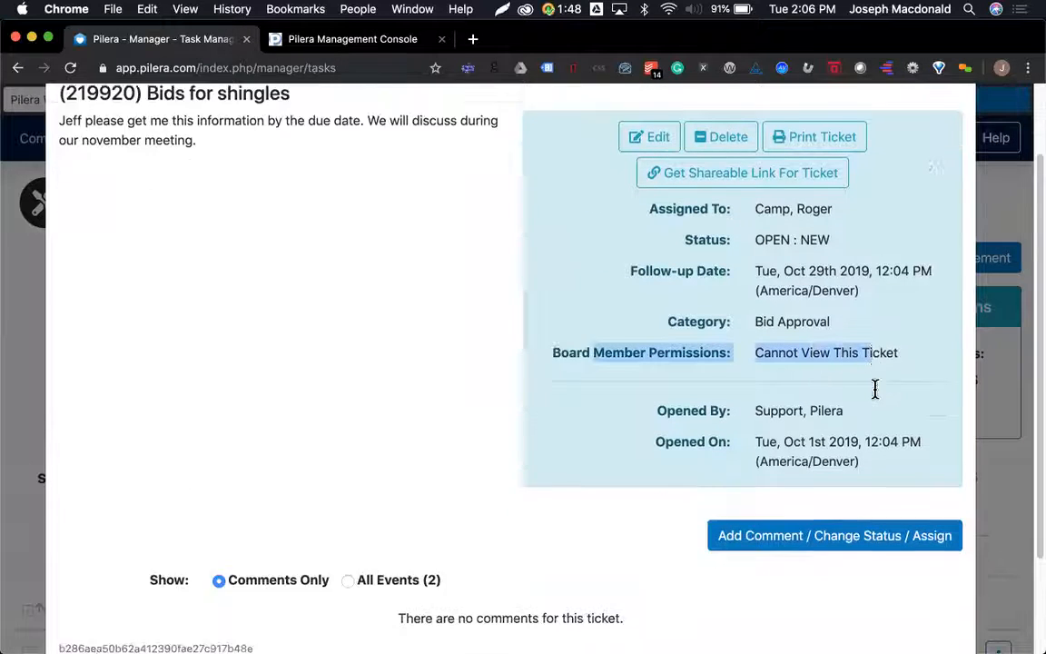
{"action": "key", "text": "Escape"}
{"action": "scroll", "coordinate": [645, 503], "scroll_direction": "down", "scroll_amount": 5}
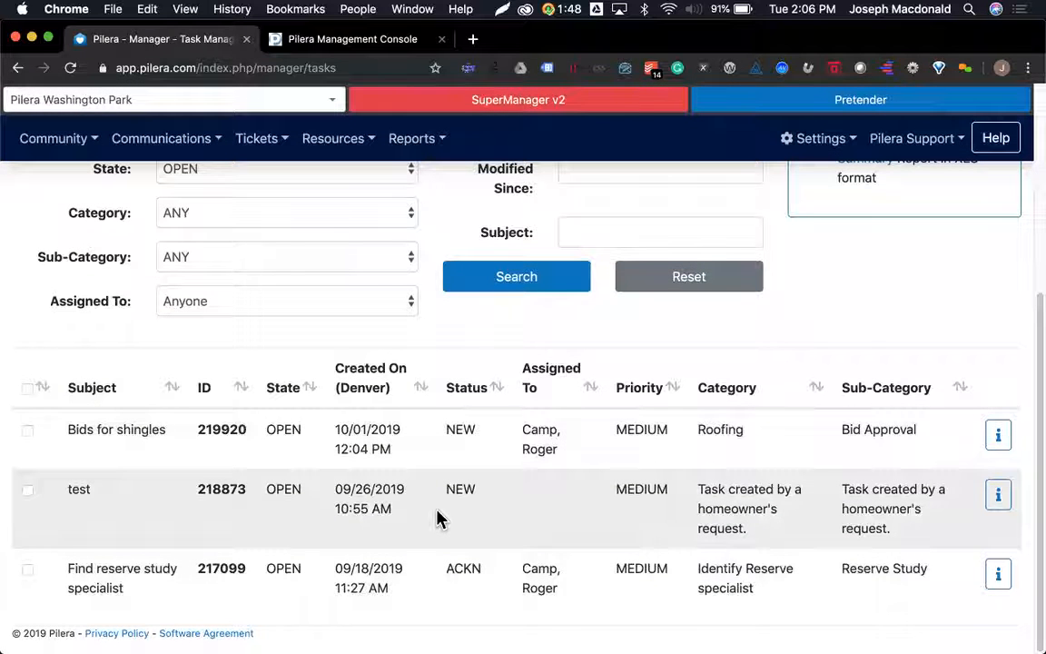
Search the task list for tickets with status ACKNOWLEDGED, state OPEN and category Bid Approval
{"action": "scroll", "coordinate": [436, 518], "scroll_direction": "up", "scroll_amount": 5}
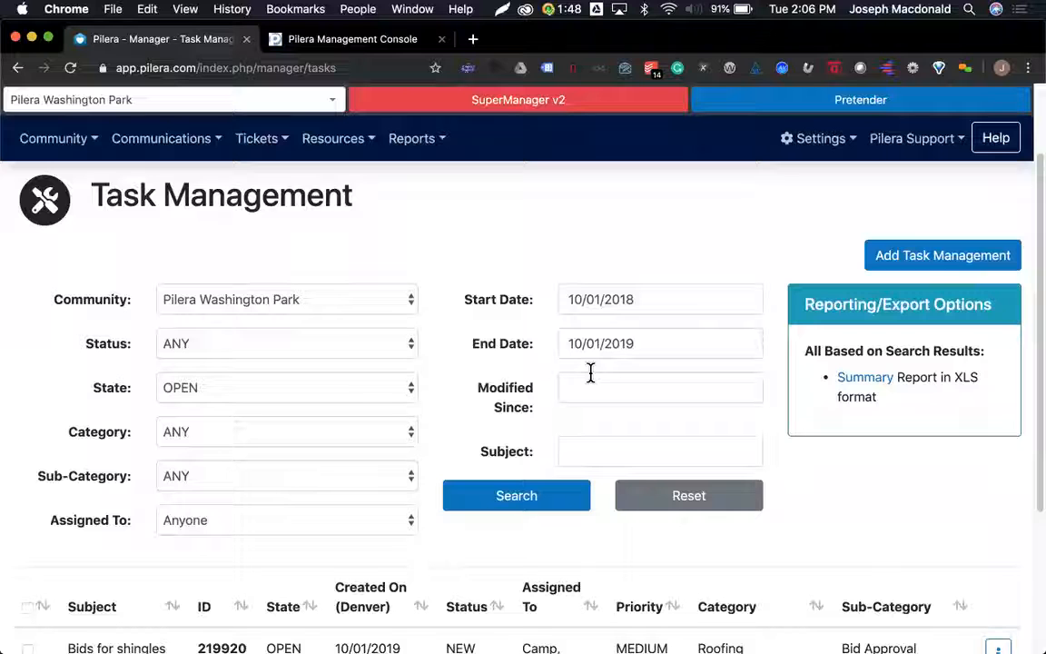
{"action": "scroll", "coordinate": [497, 345], "scroll_direction": "down", "scroll_amount": 2}
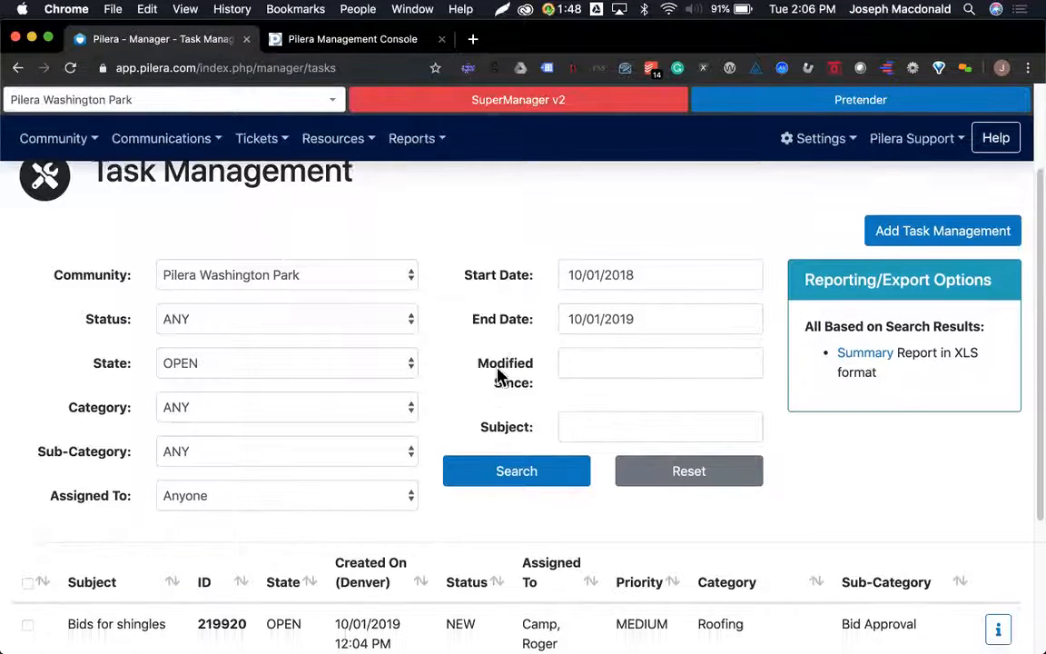
{"action": "left_click", "coordinate": [208, 310]}
{"action": "left_click", "coordinate": [215, 344]}
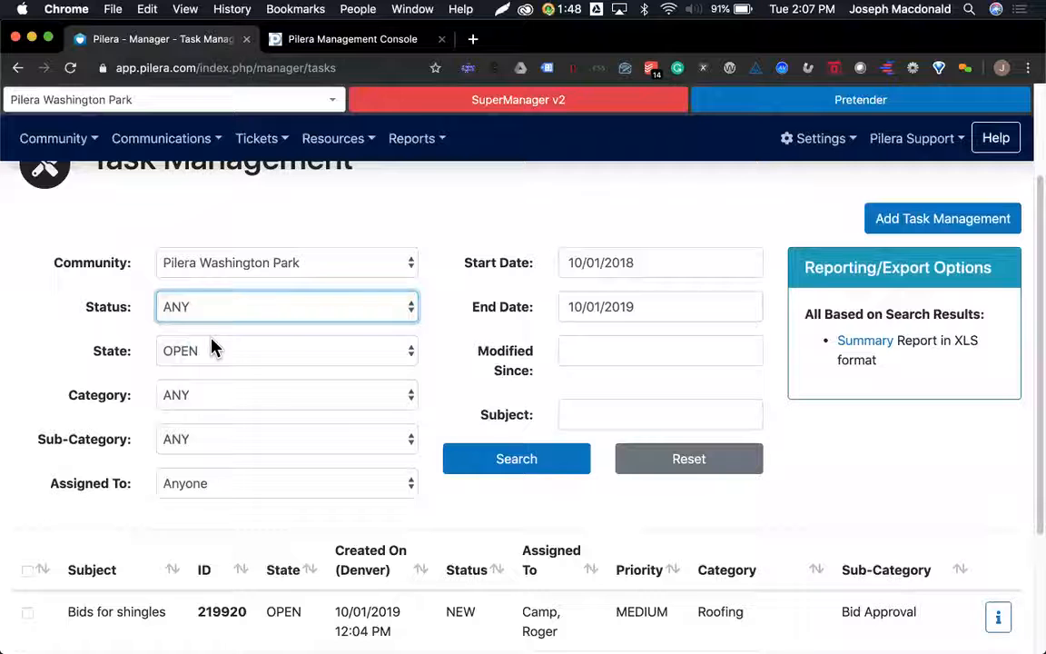
{"action": "left_click", "coordinate": [215, 355]}
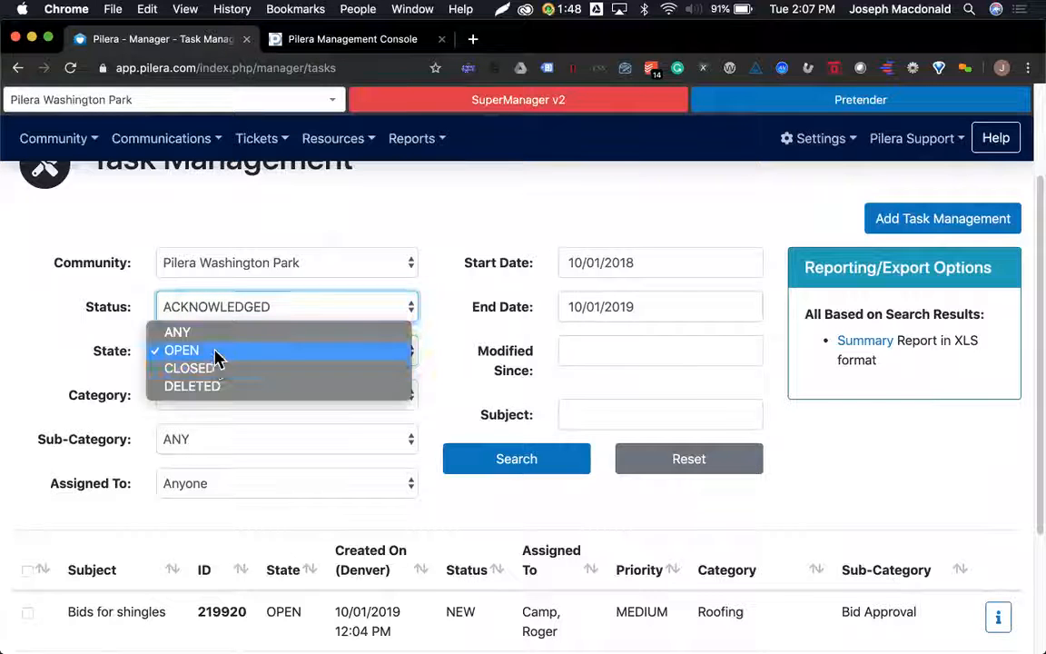
{"action": "left_click", "coordinate": [185, 354]}
{"action": "scroll", "coordinate": [177, 409], "scroll_direction": "down", "scroll_amount": 3}
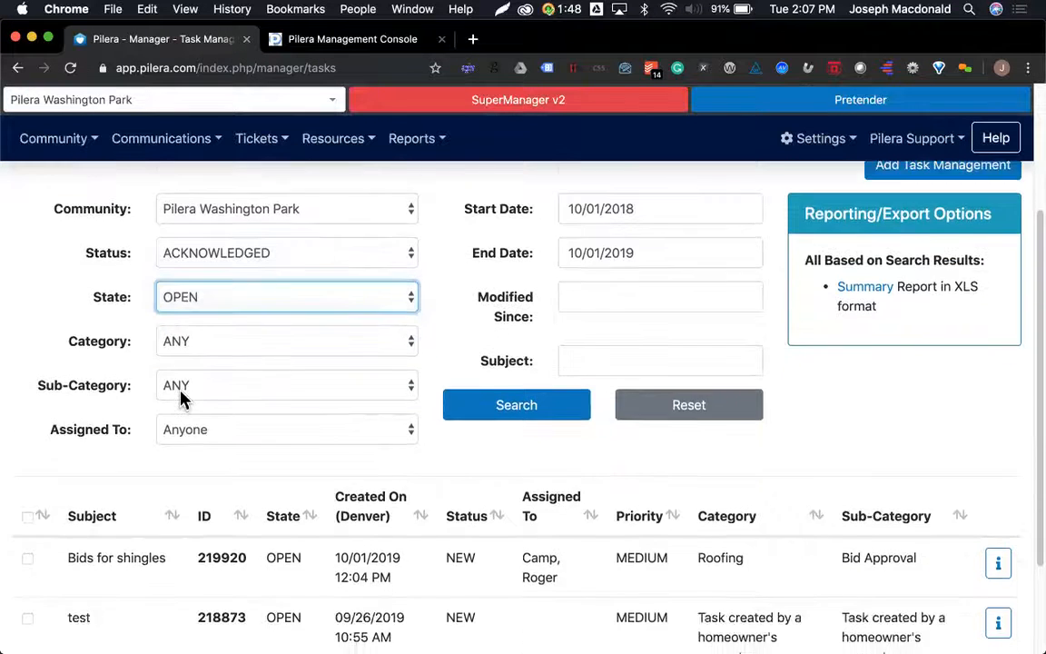
{"action": "left_click", "coordinate": [234, 295]}
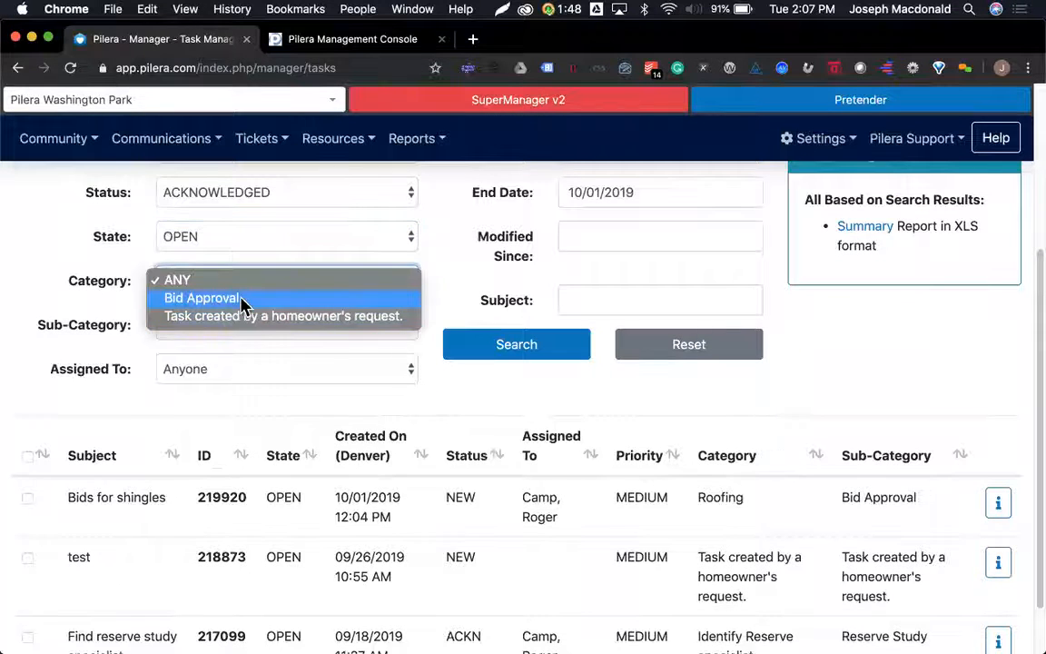
{"action": "left_click", "coordinate": [242, 301]}
{"action": "scroll", "coordinate": [382, 399], "scroll_direction": "up", "scroll_amount": 2}
{"action": "left_click", "coordinate": [536, 423]}
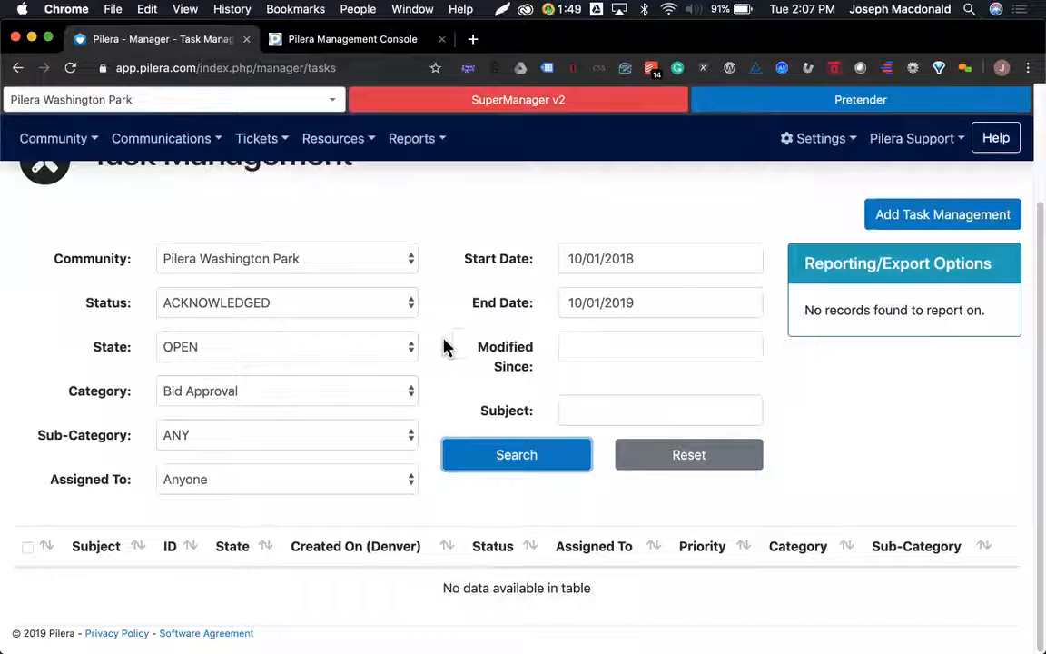
Widen the status filter to ANY, repeat the task search and check the summary report export option
{"action": "left_click", "coordinate": [363, 304]}
{"action": "left_click", "coordinate": [323, 266]}
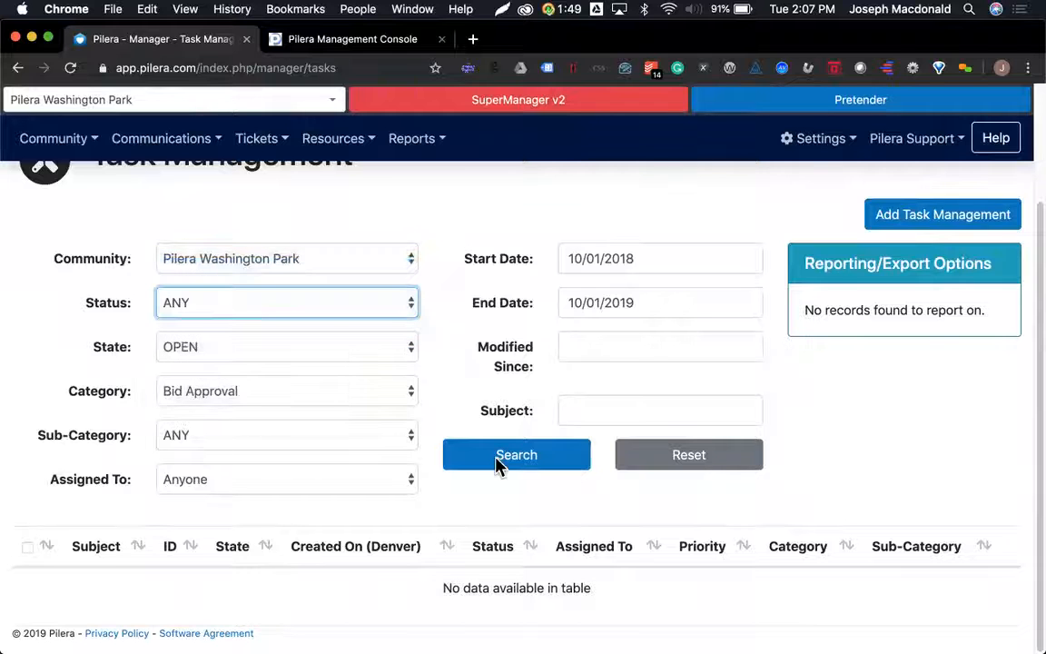
{"action": "left_click", "coordinate": [497, 459]}
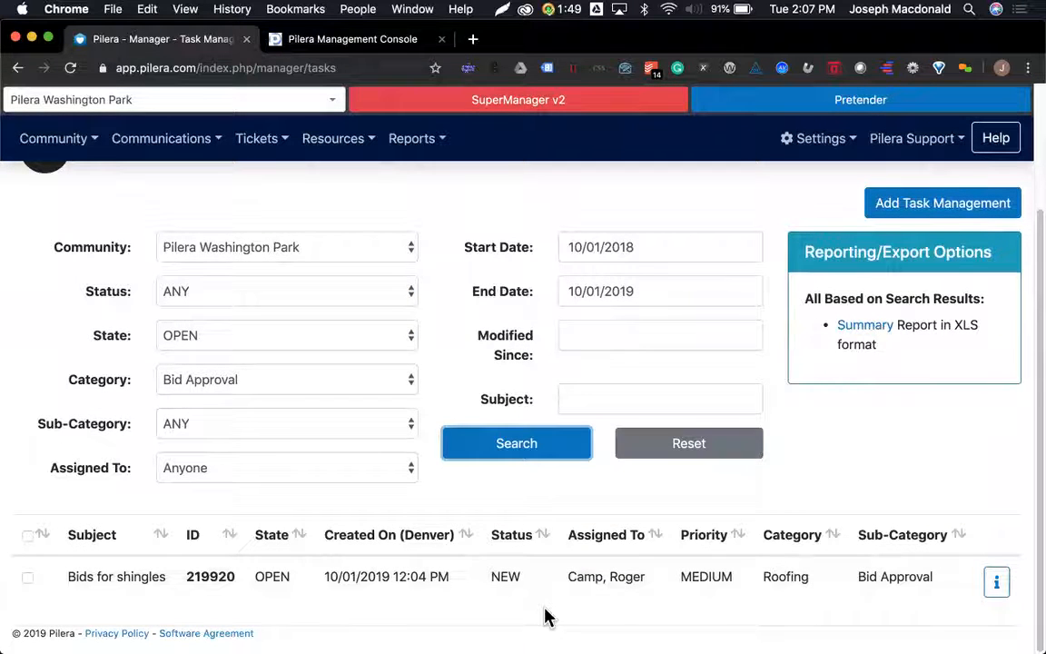
{"action": "scroll", "coordinate": [598, 532], "scroll_direction": "up", "scroll_amount": 2}
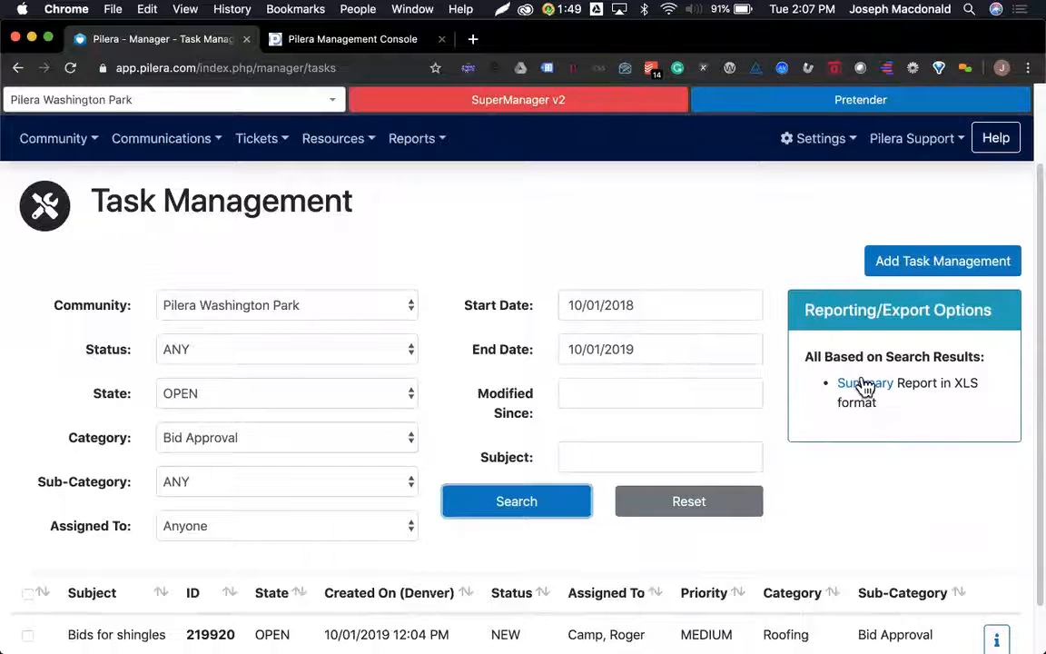
Go to the community's occupants and start a pretender session as the type B occupant in unit 0
{"action": "scroll", "coordinate": [822, 413], "scroll_direction": "up", "scroll_amount": 3}
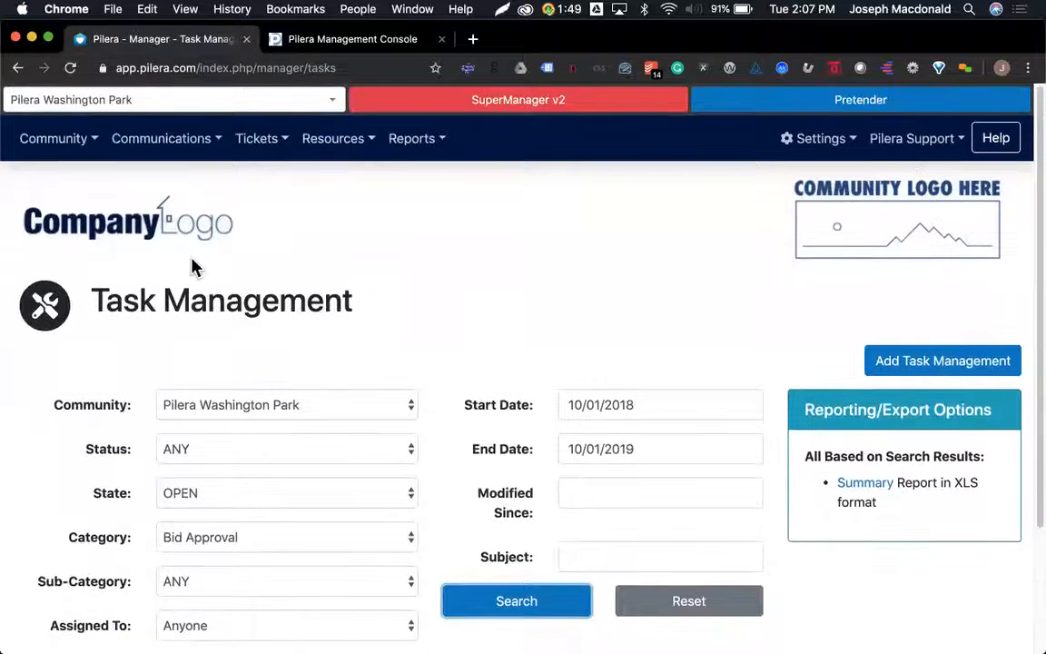
{"action": "left_click", "coordinate": [72, 140]}
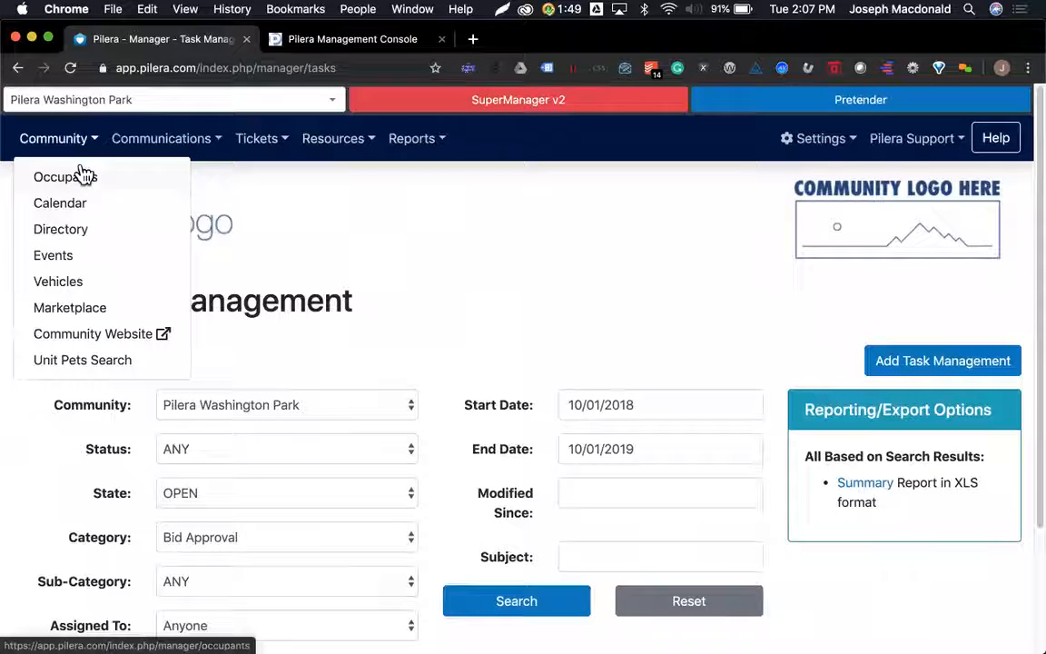
{"action": "left_click", "coordinate": [81, 176]}
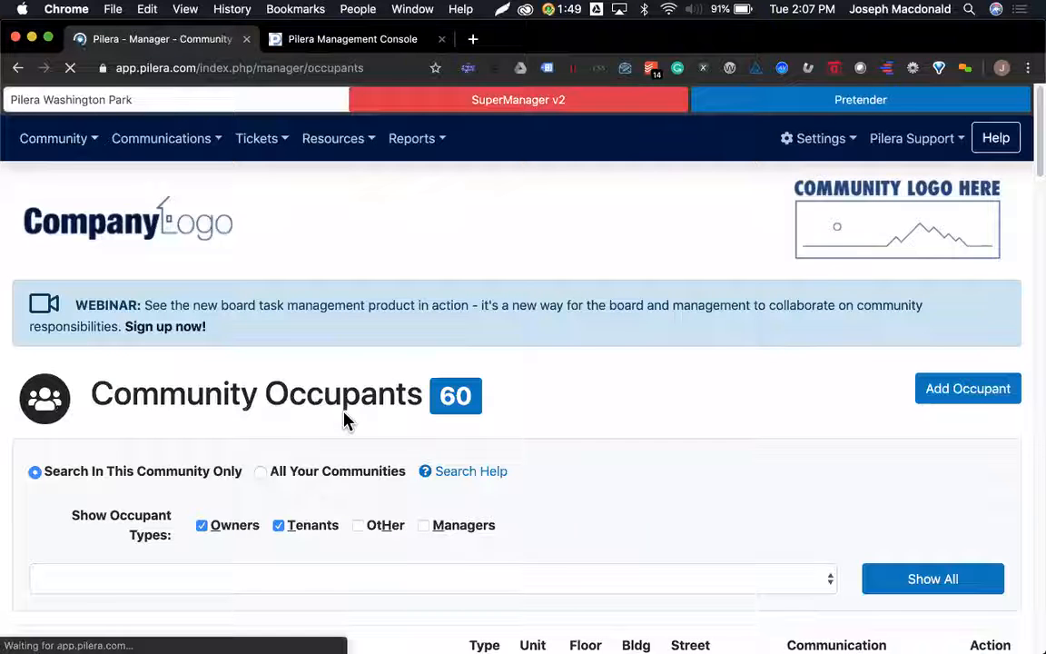
{"action": "scroll", "coordinate": [411, 427], "scroll_direction": "down", "scroll_amount": 1}
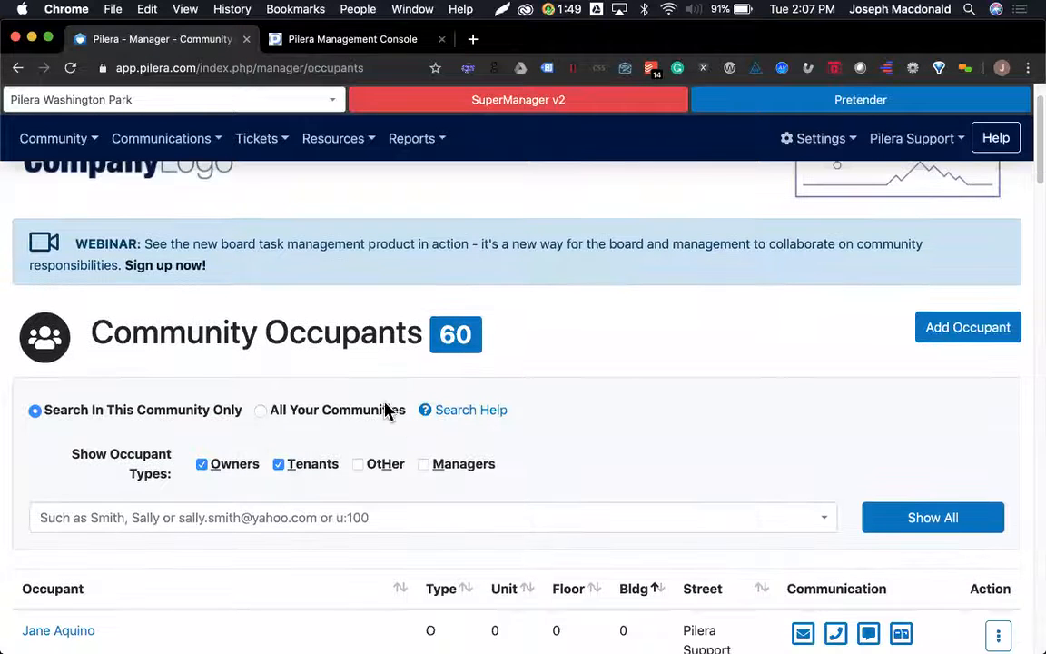
{"action": "scroll", "coordinate": [233, 280], "scroll_direction": "down", "scroll_amount": 5}
{"action": "scroll", "coordinate": [234, 281], "scroll_direction": "down", "scroll_amount": 3}
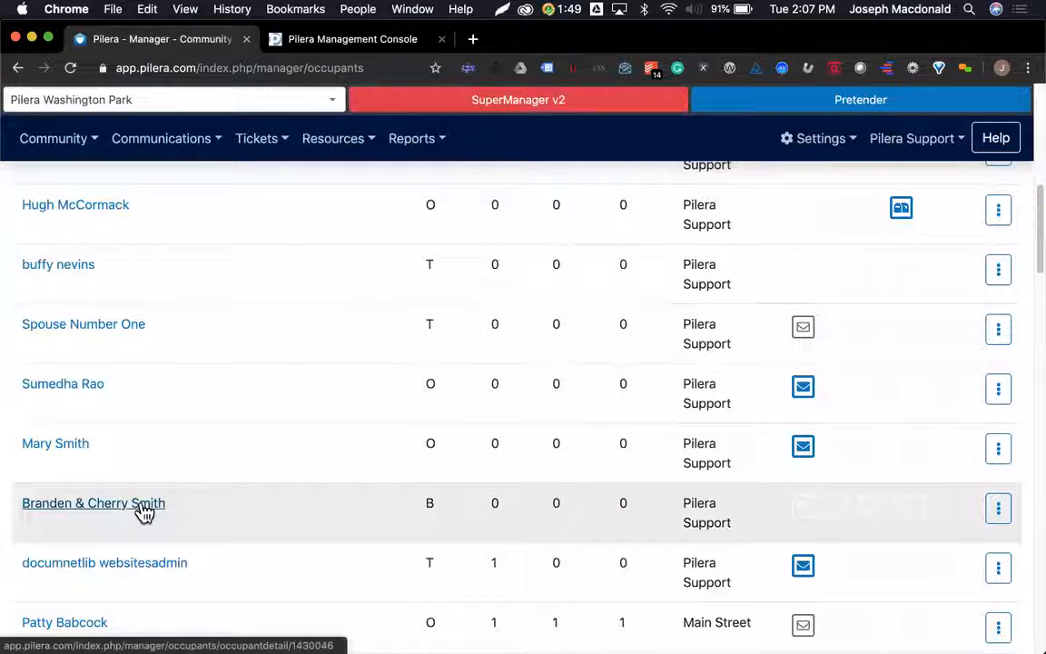
{"action": "left_click", "coordinate": [998, 511]}
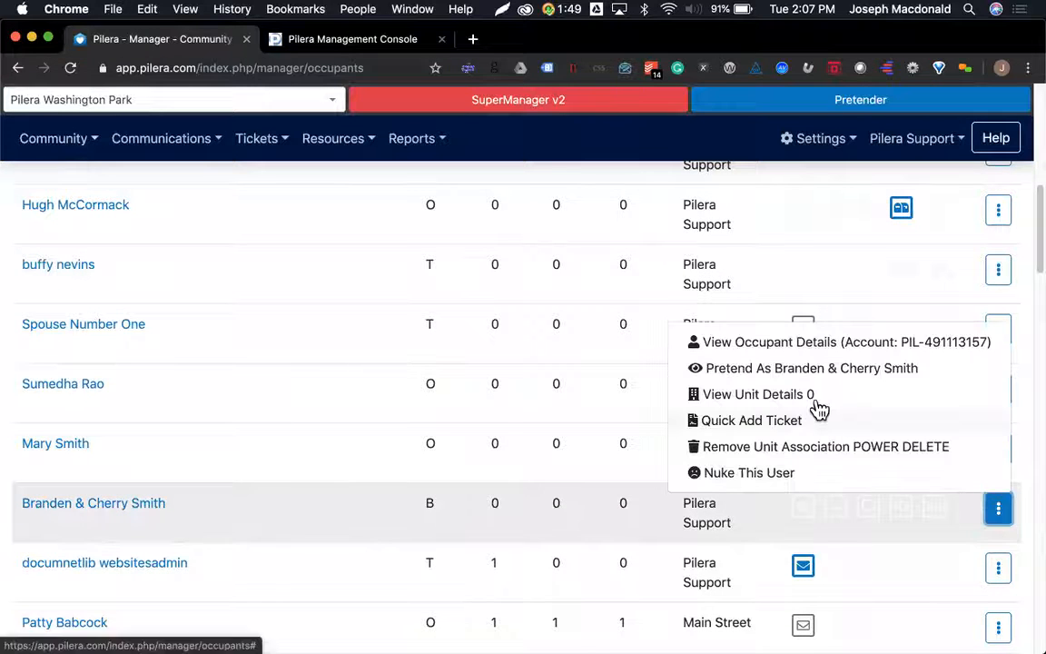
{"action": "left_click", "coordinate": [803, 368]}
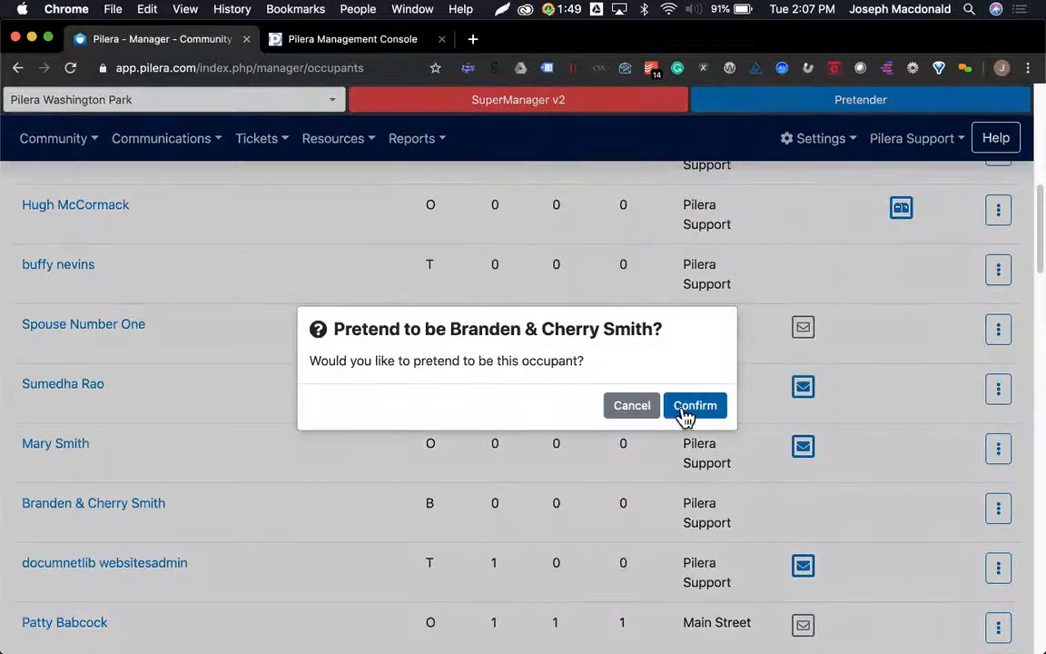
{"action": "left_click", "coordinate": [690, 407]}
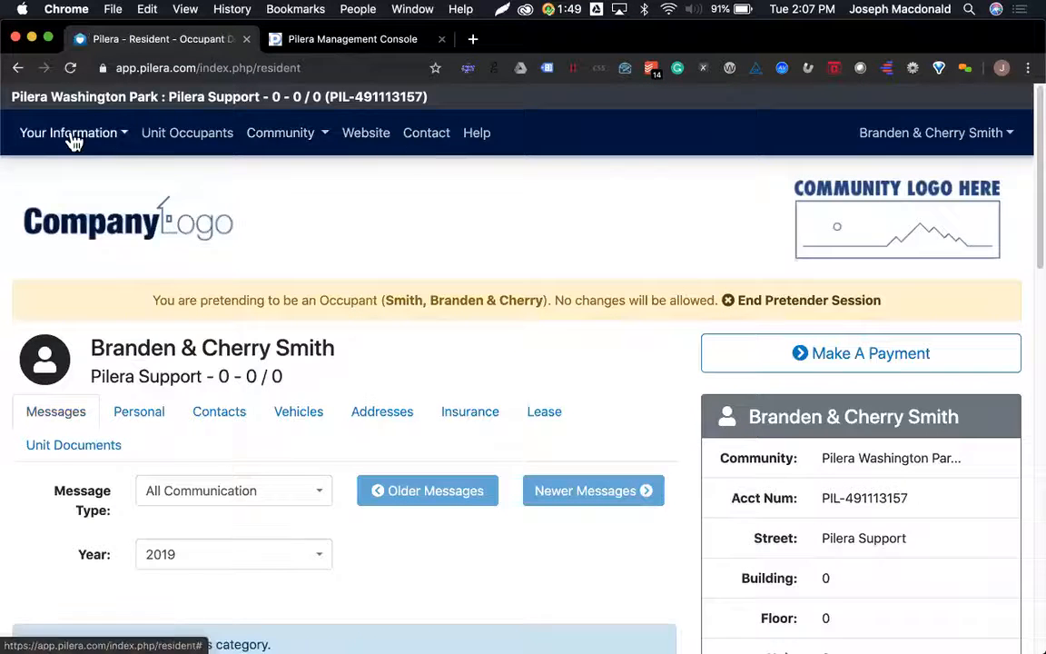
Examine the occupant's resident page and its community and personal information options for task management access
{"action": "scroll", "coordinate": [567, 226], "scroll_direction": "down", "scroll_amount": 2}
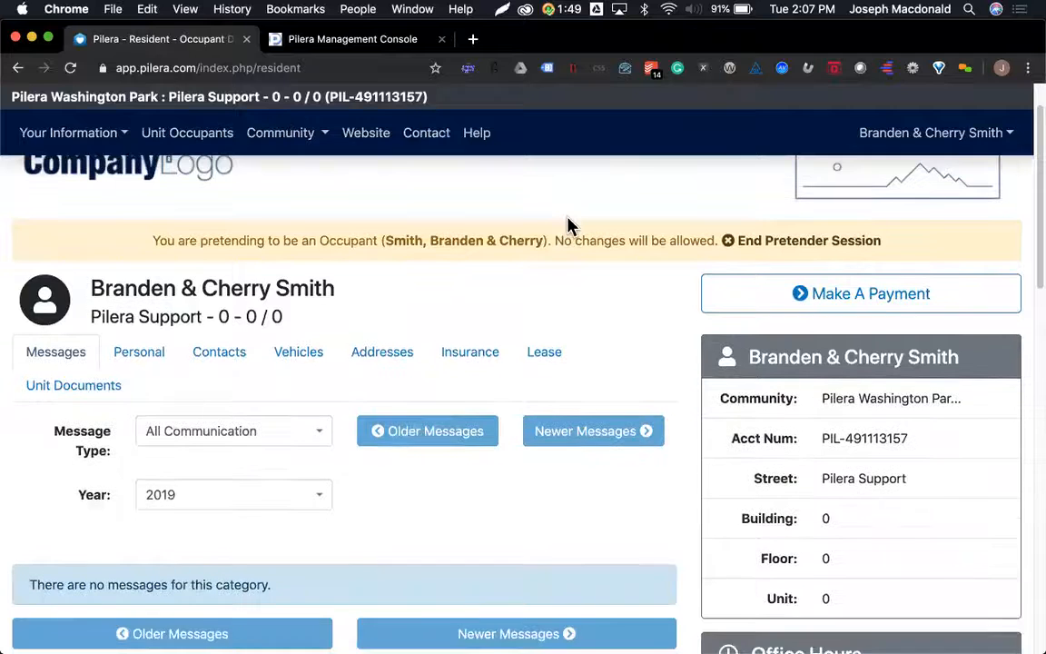
{"action": "scroll", "coordinate": [568, 226], "scroll_direction": "down", "scroll_amount": 4}
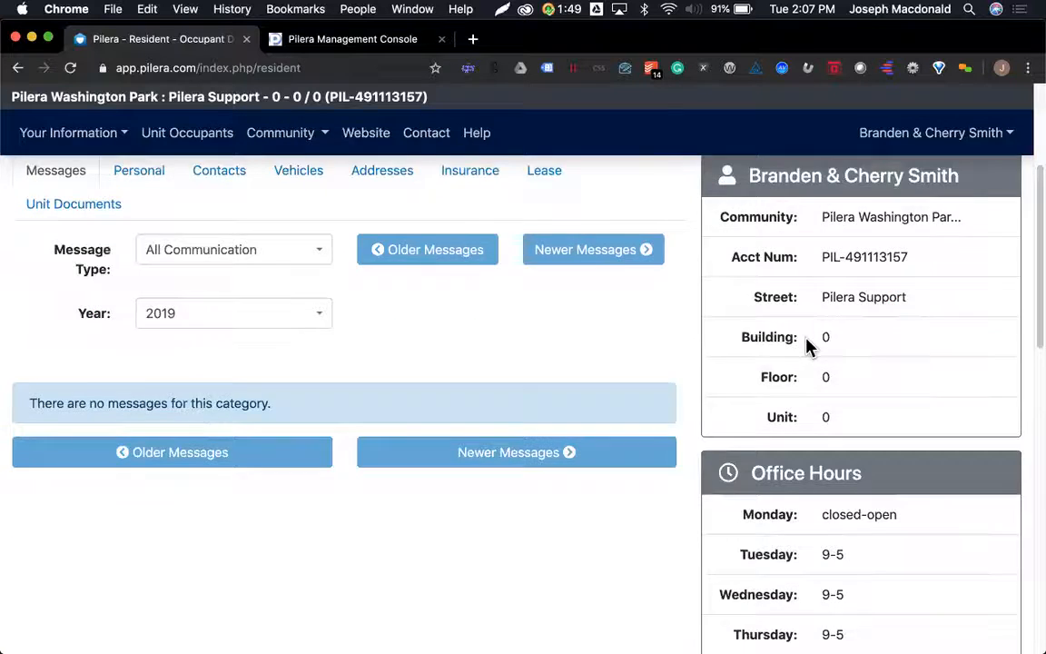
{"action": "scroll", "coordinate": [810, 345], "scroll_direction": "up", "scroll_amount": 5}
{"action": "left_click", "coordinate": [310, 134]}
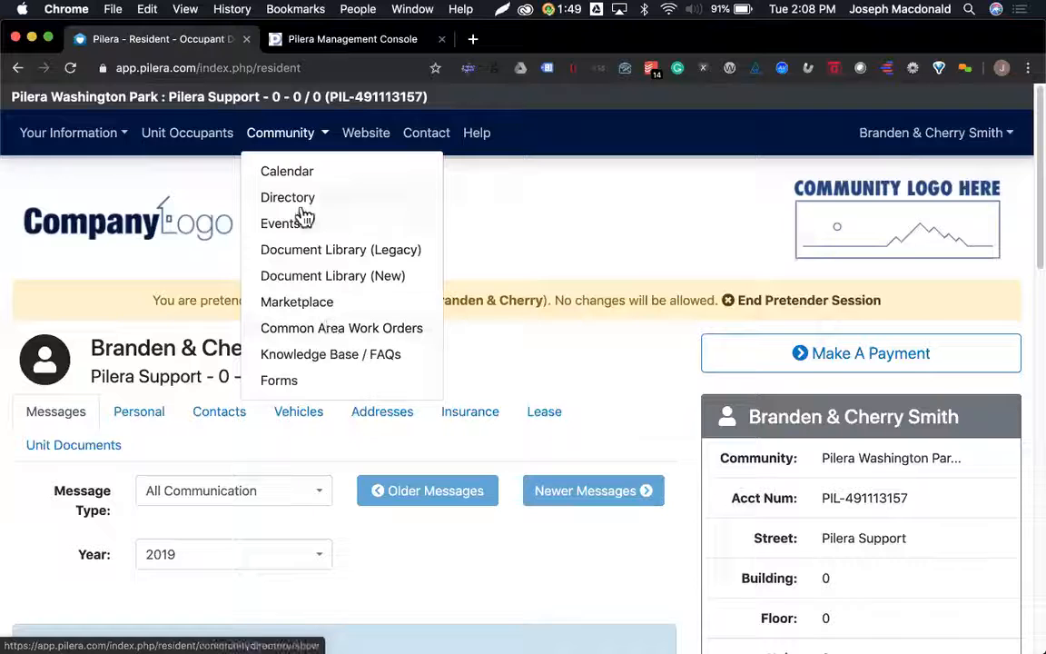
{"action": "left_click", "coordinate": [95, 132]}
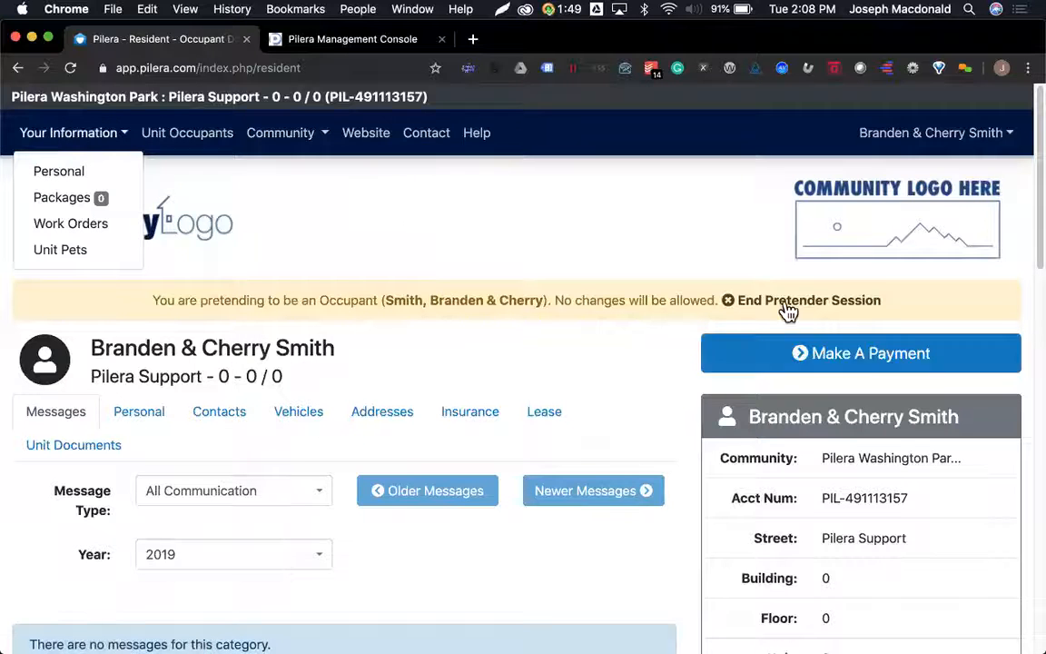
End the pretender session and switch the manager view to Demo Community
{"action": "left_click", "coordinate": [787, 303]}
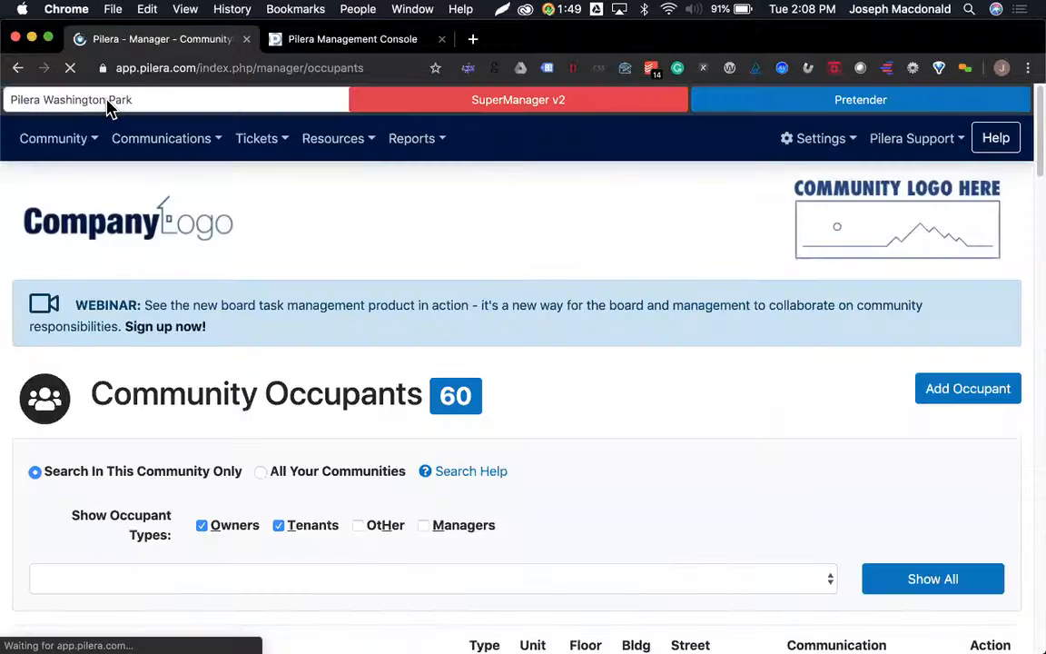
{"action": "left_click", "coordinate": [107, 107]}
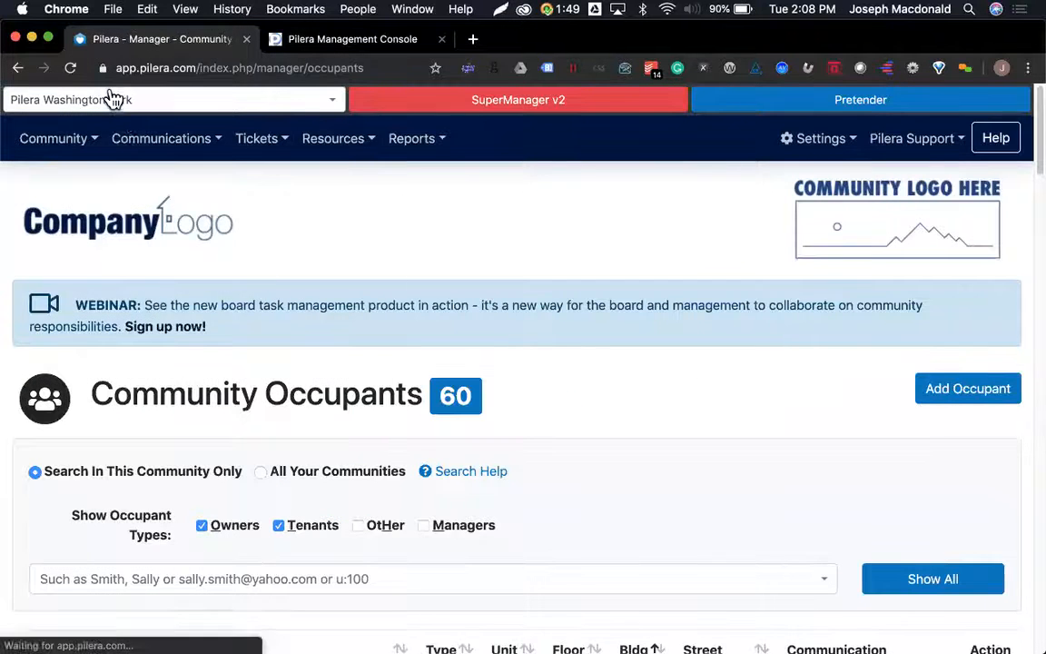
{"action": "left_click", "coordinate": [122, 110]}
{"action": "type", "text": "demo"}
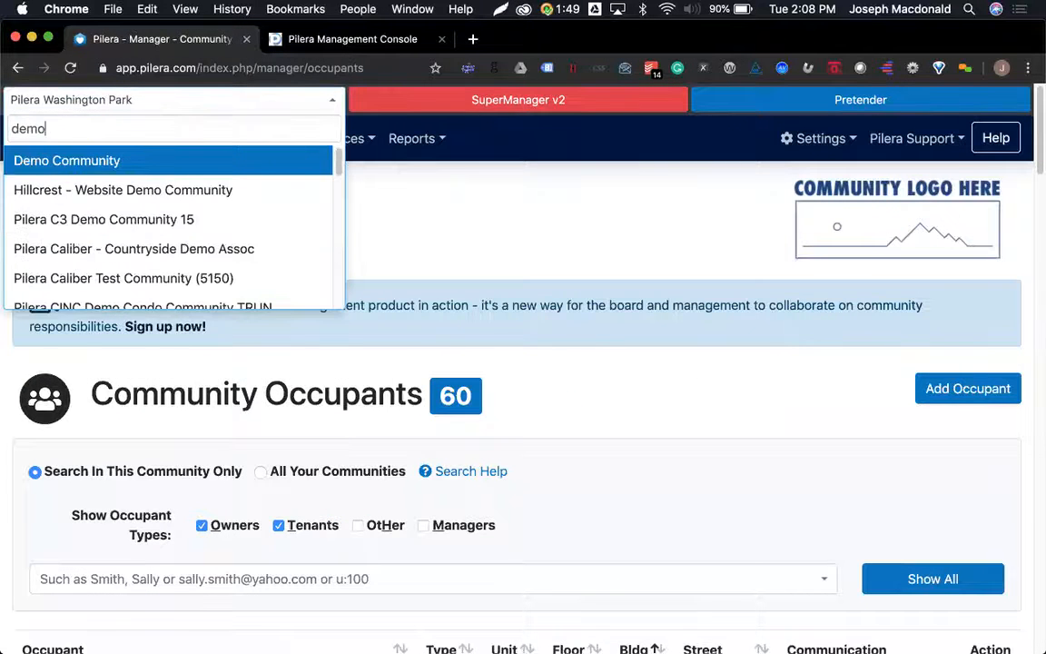
{"action": "key", "text": "Return"}
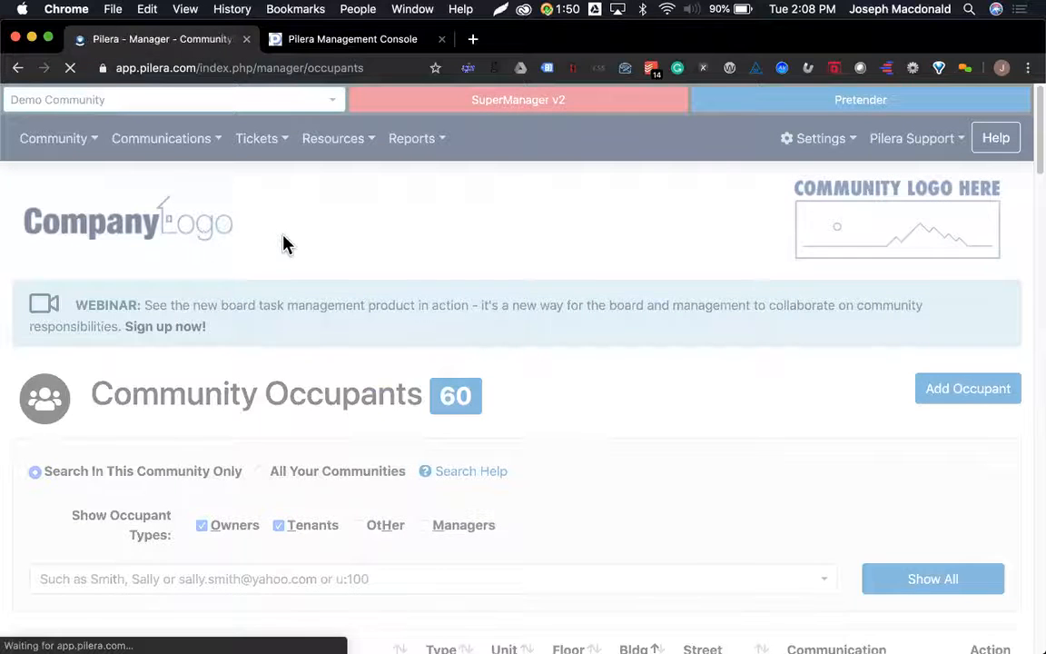
Start a pretender session as the type B occupant in Demo Community's occupant list
{"action": "scroll", "coordinate": [264, 300], "scroll_direction": "down", "scroll_amount": 3}
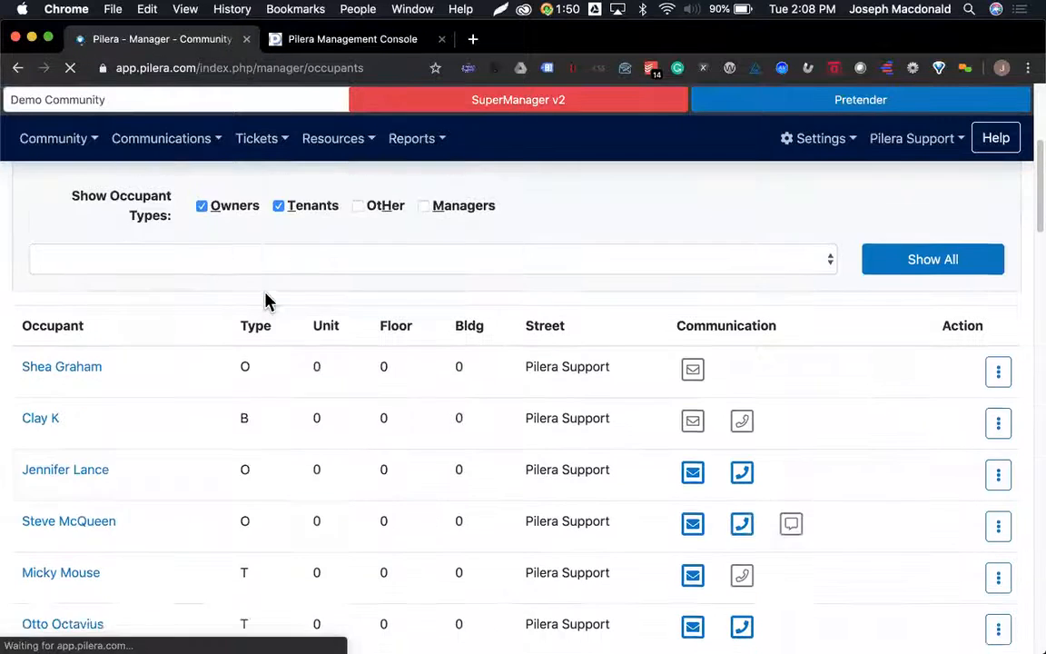
{"action": "left_click", "coordinate": [996, 395]}
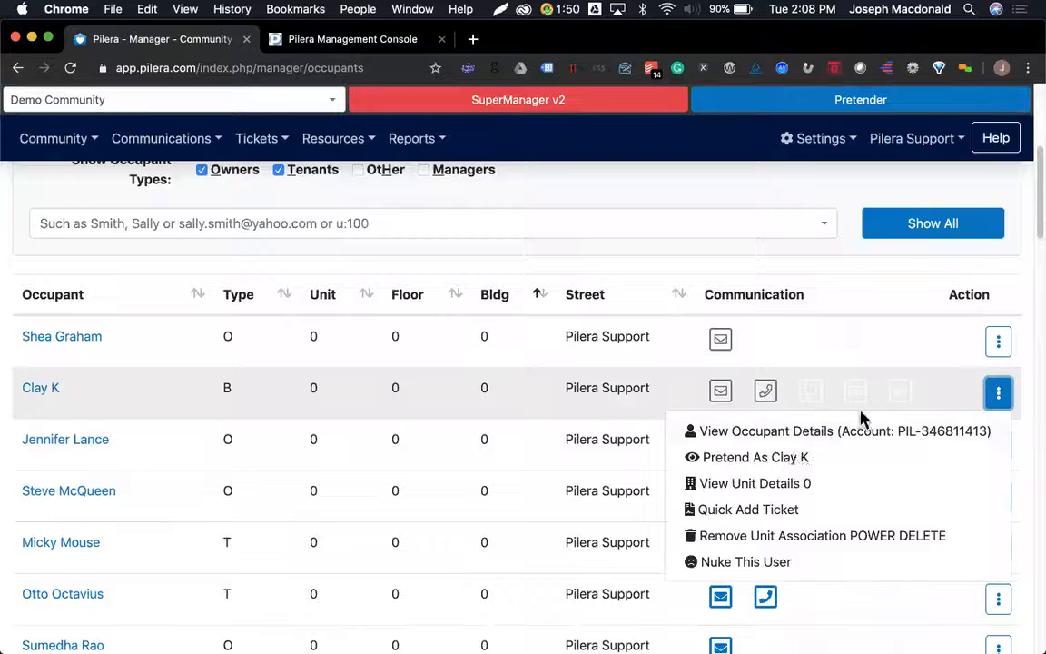
{"action": "left_click", "coordinate": [781, 458]}
{"action": "left_click", "coordinate": [694, 406]}
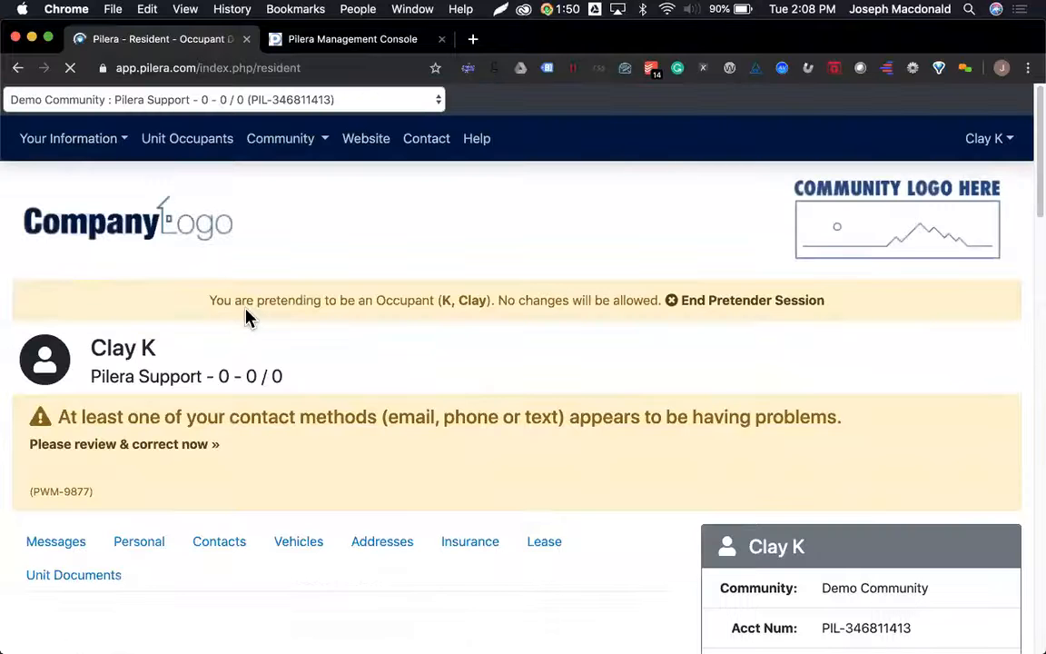
Open the board member's Task Management page and review its search filters, export option and open tasks
{"action": "left_click", "coordinate": [287, 142]}
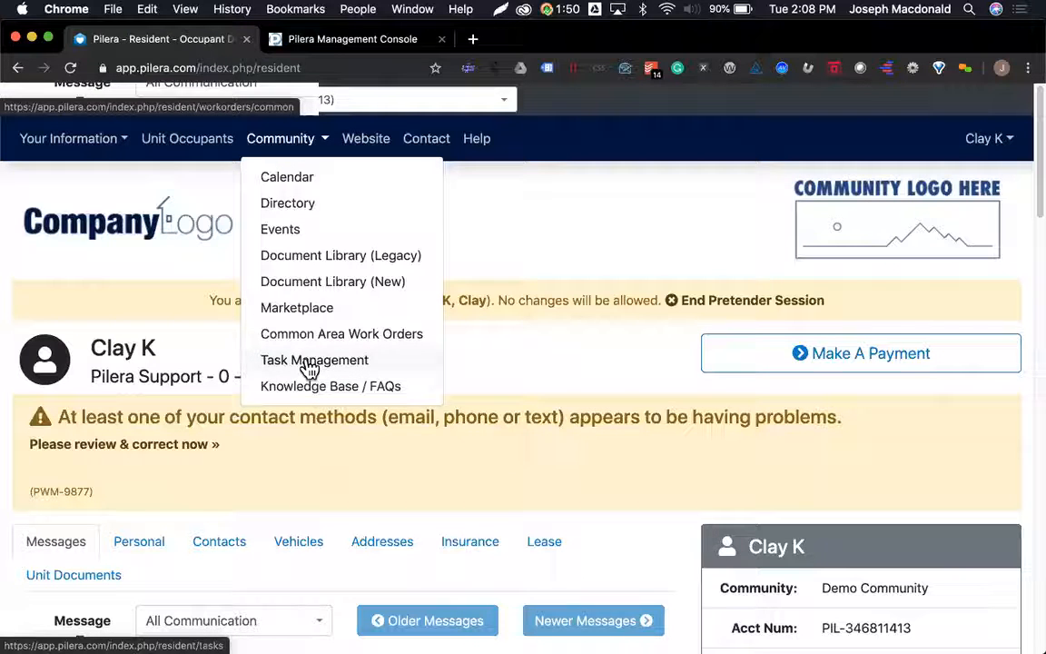
{"action": "left_click", "coordinate": [309, 363]}
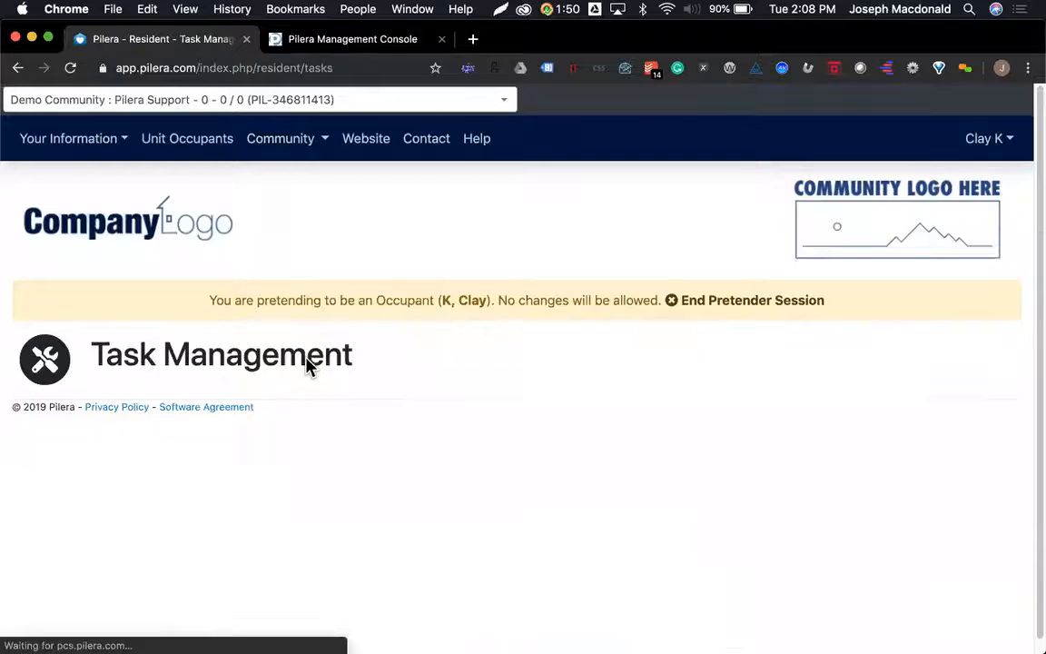
{"action": "scroll", "coordinate": [383, 399], "scroll_direction": "down", "scroll_amount": 6}
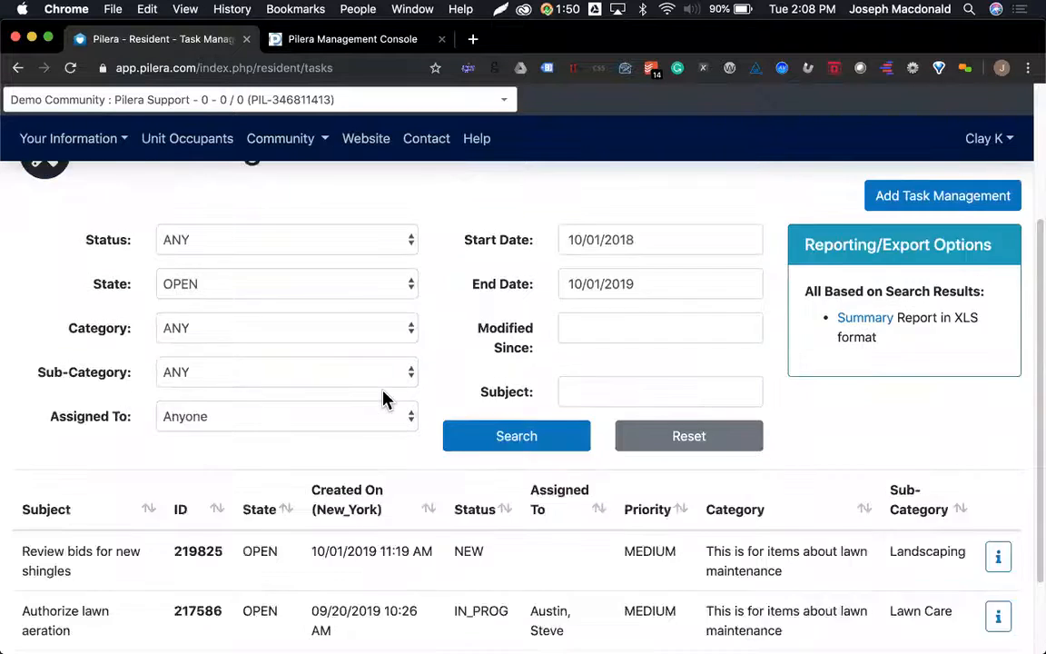
{"action": "scroll", "coordinate": [384, 399], "scroll_direction": "up", "scroll_amount": 2}
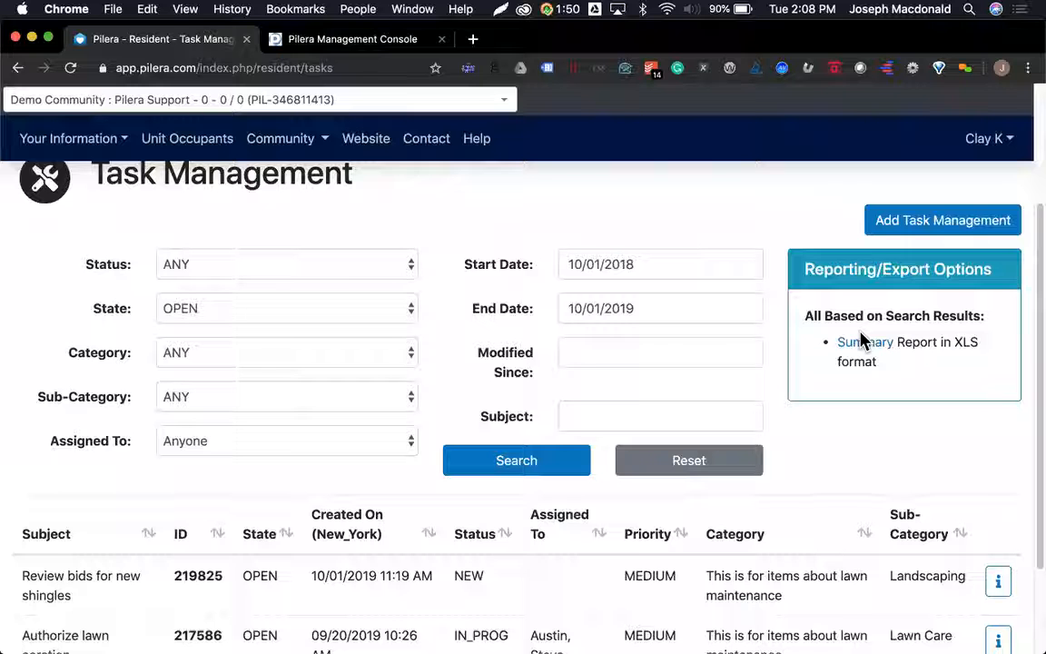
{"action": "scroll", "coordinate": [588, 402], "scroll_direction": "down", "scroll_amount": 3}
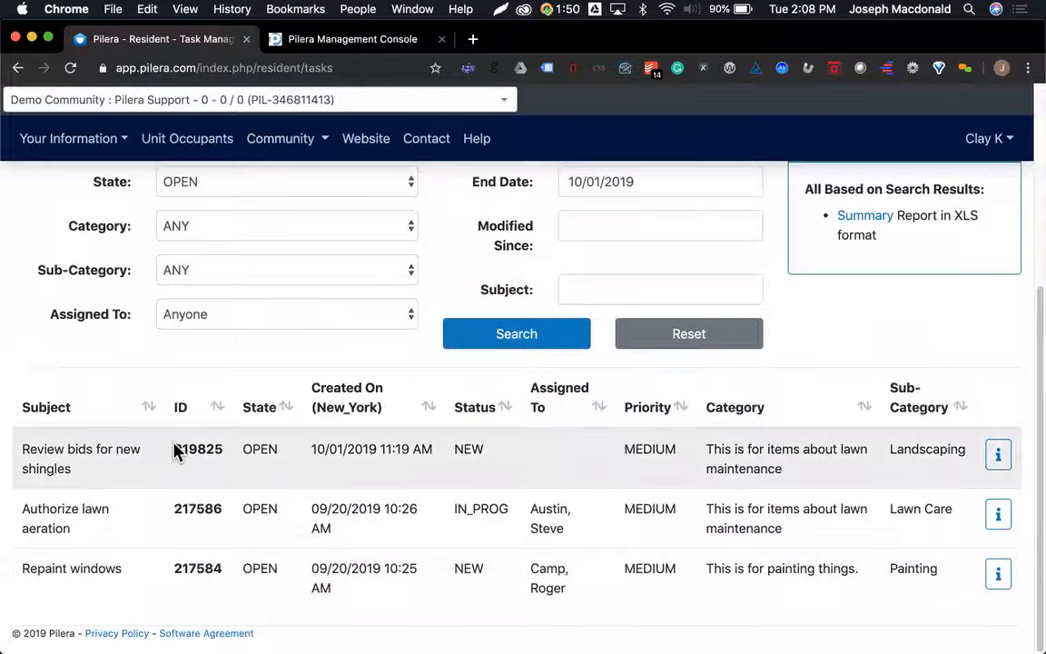
{"action": "scroll", "coordinate": [186, 574], "scroll_direction": "up", "scroll_amount": 4}
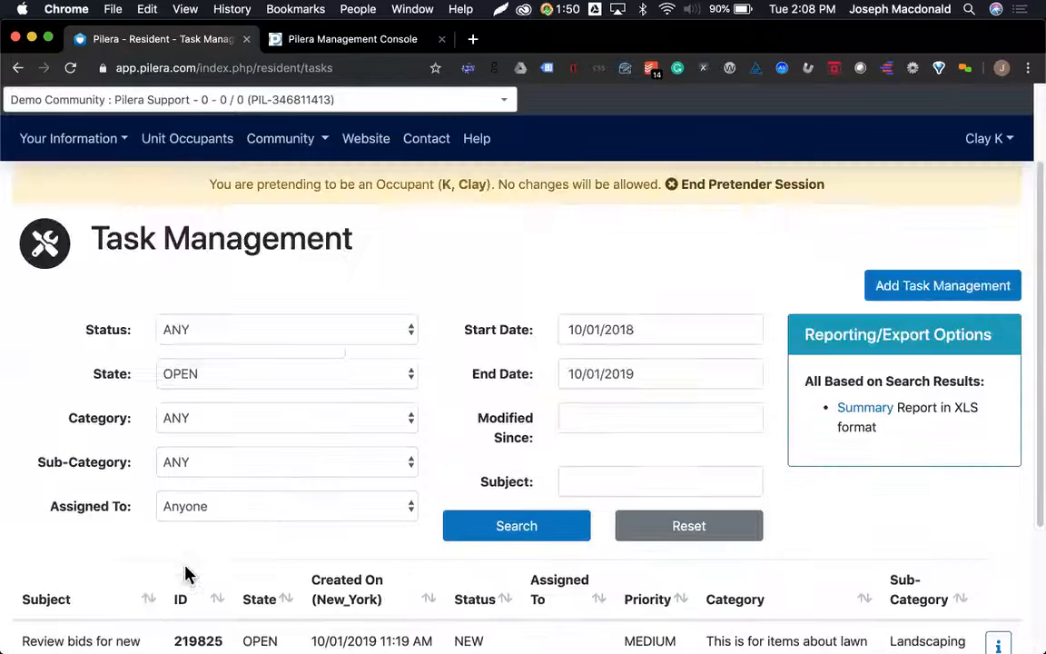
Examine the new task form's ticket fields and Task Manager assignment option, and leave it without adding a task
{"action": "left_click", "coordinate": [917, 287]}
{"action": "scroll", "coordinate": [490, 328], "scroll_direction": "down", "scroll_amount": 6}
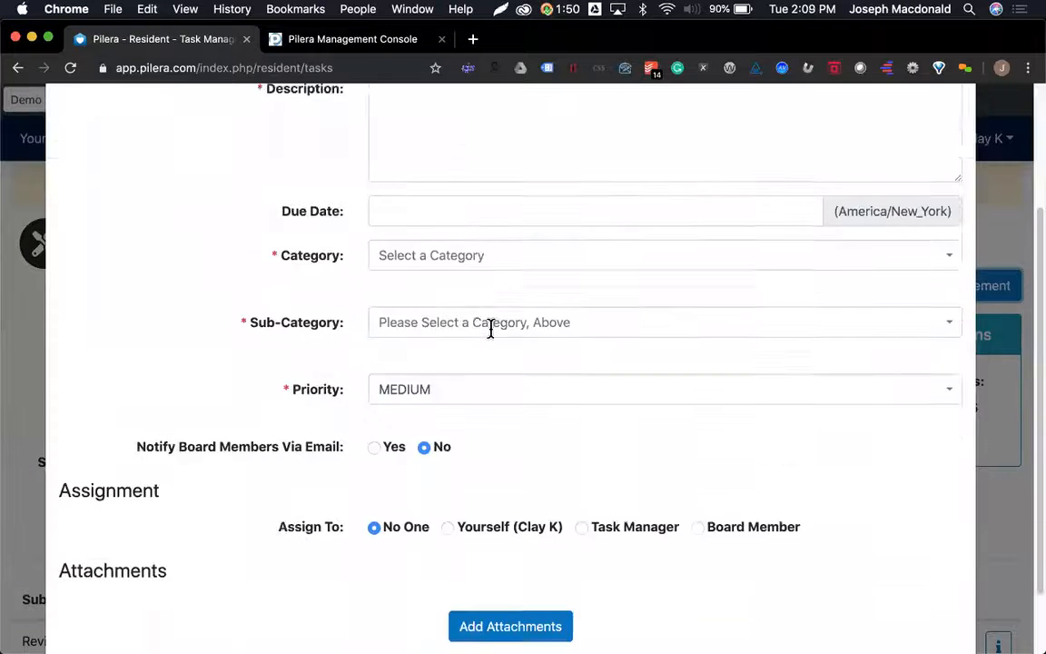
{"action": "left_click", "coordinate": [610, 451]}
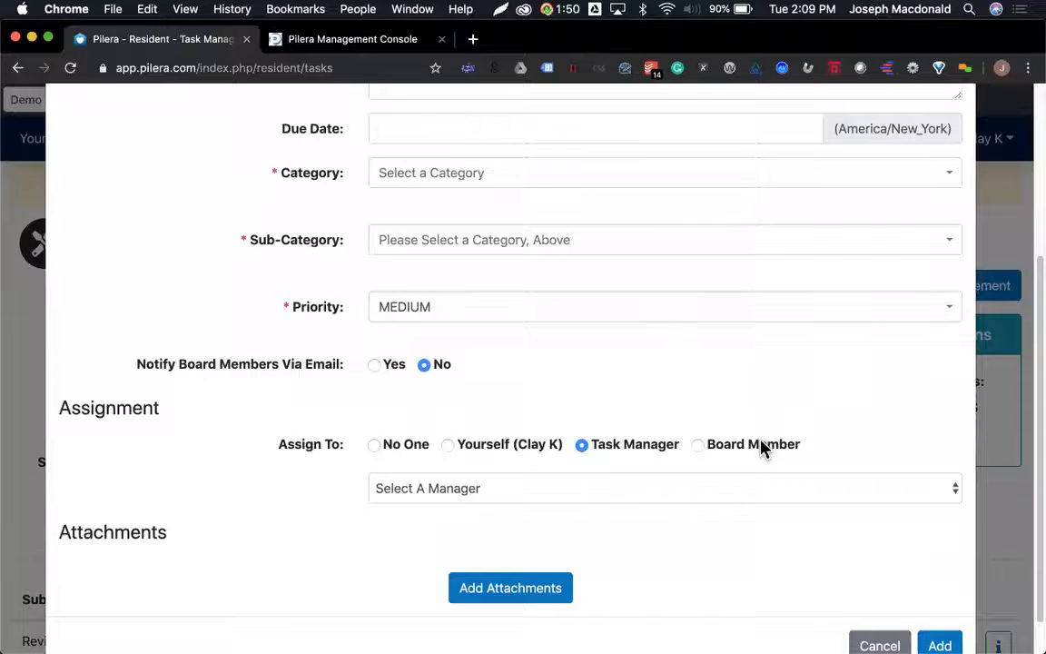
{"action": "scroll", "coordinate": [640, 352], "scroll_direction": "up", "scroll_amount": 6}
{"action": "scroll", "coordinate": [640, 350], "scroll_direction": "down", "scroll_amount": 4}
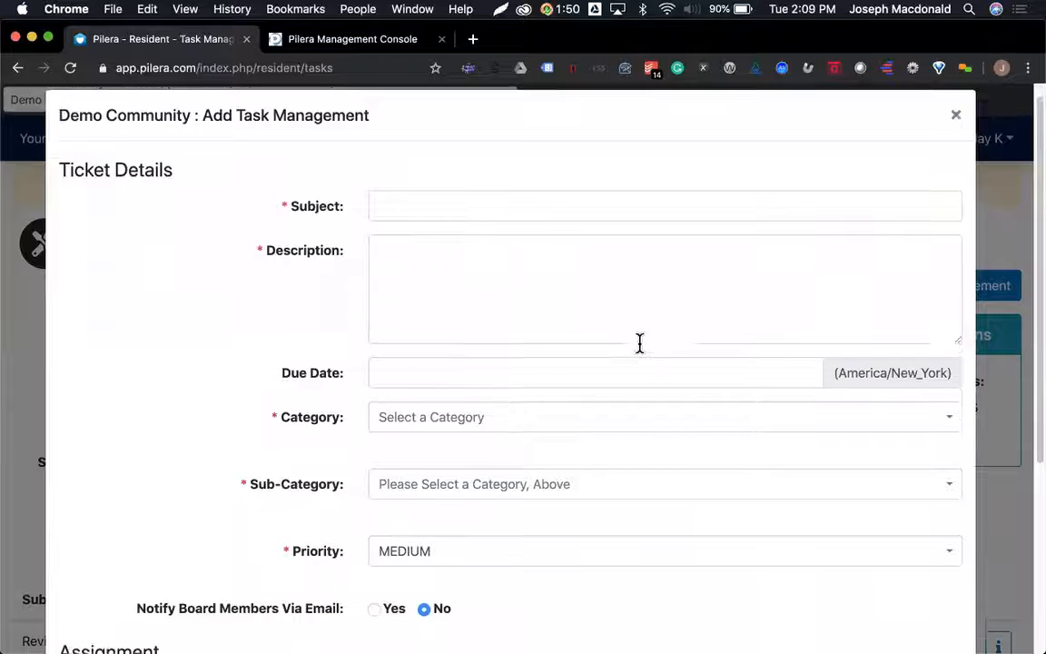
{"action": "scroll", "coordinate": [639, 342], "scroll_direction": "down", "scroll_amount": 1}
{"action": "scroll", "coordinate": [460, 226], "scroll_direction": "down", "scroll_amount": 2}
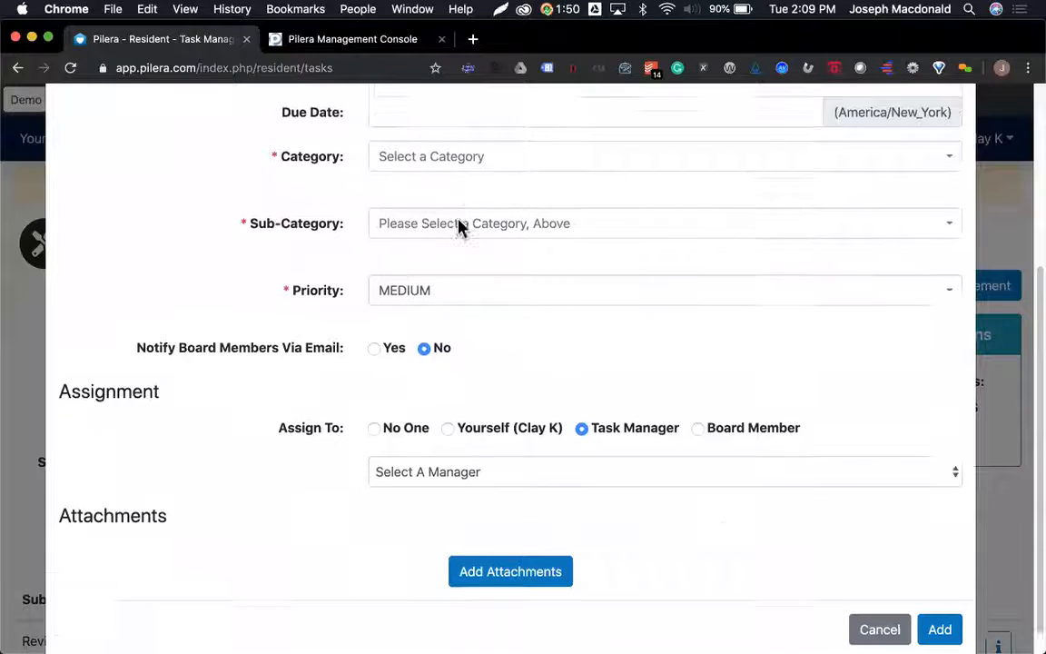
{"action": "left_click", "coordinate": [879, 602]}
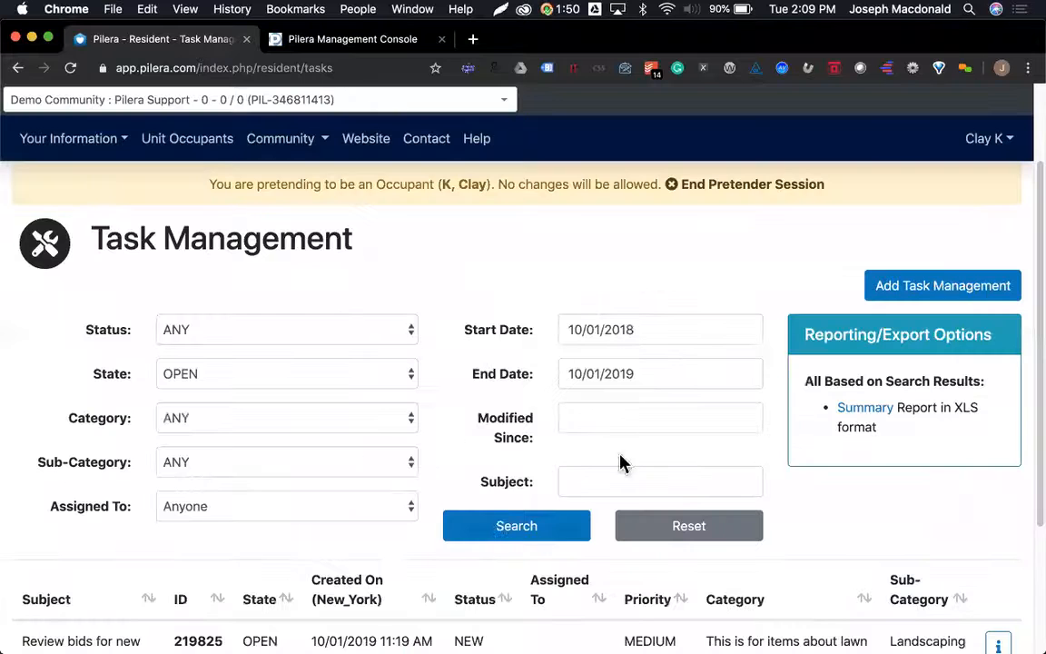
Reopen the new task form to review its notification, assignment and attachment options, and cancel it
{"action": "scroll", "coordinate": [588, 418], "scroll_direction": "down", "scroll_amount": 1}
{"action": "scroll", "coordinate": [829, 320], "scroll_direction": "down", "scroll_amount": 1}
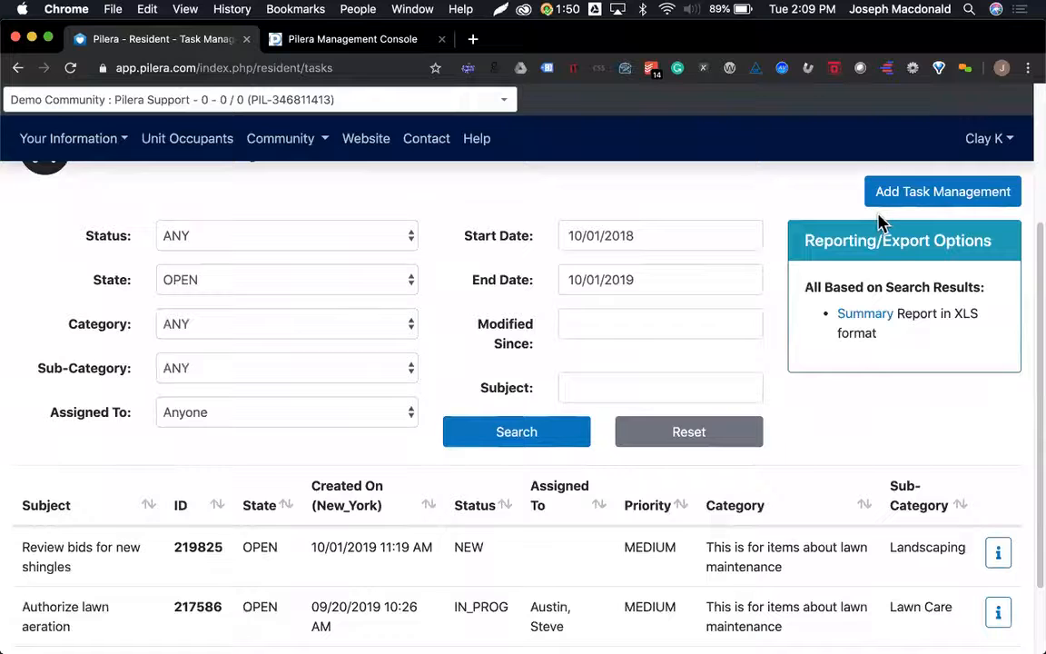
{"action": "left_click", "coordinate": [881, 199]}
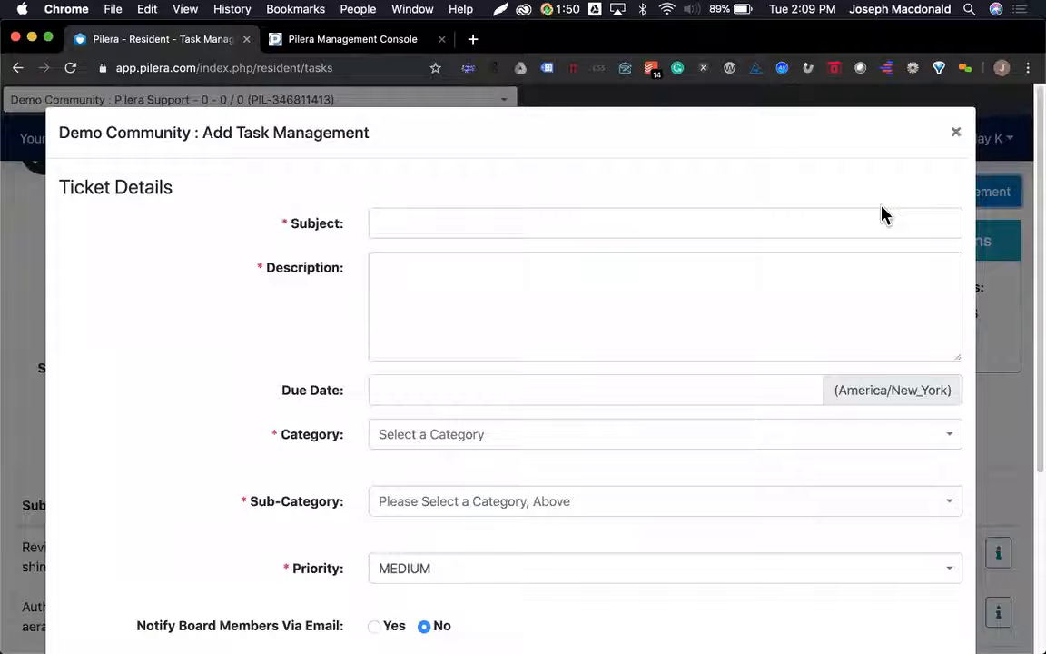
{"action": "scroll", "coordinate": [454, 428], "scroll_direction": "down", "scroll_amount": 4}
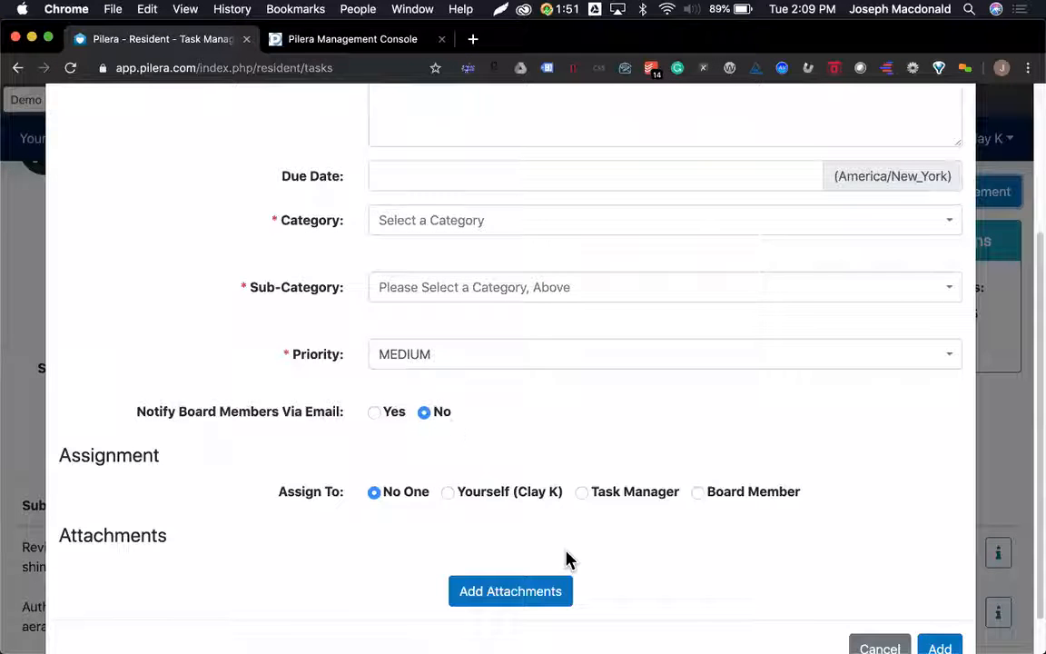
{"action": "scroll", "coordinate": [568, 560], "scroll_direction": "down", "scroll_amount": 1}
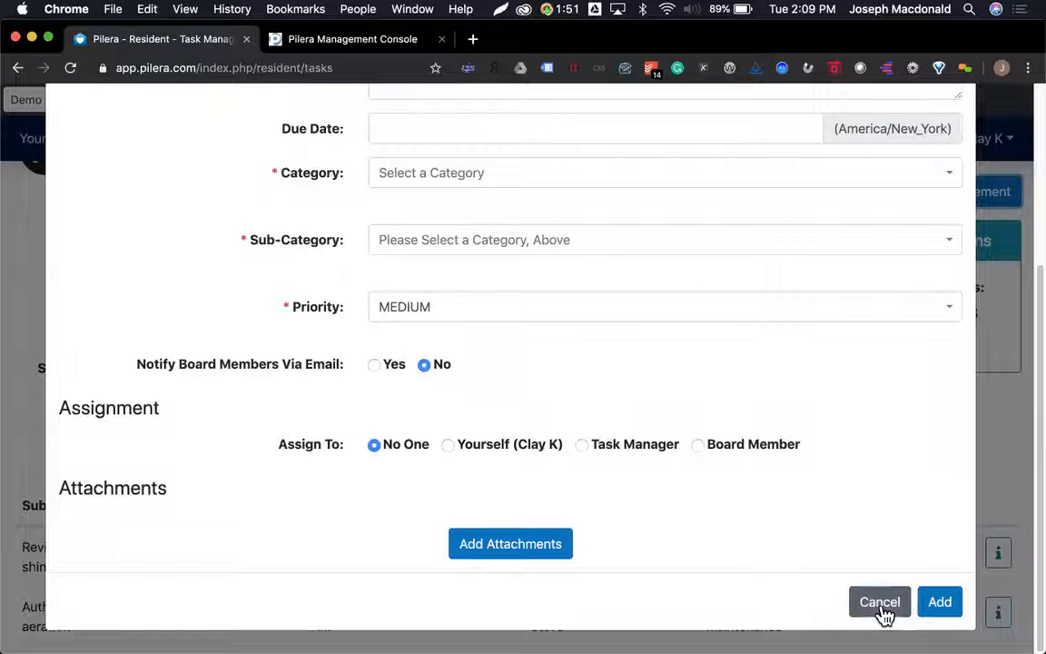
{"action": "left_click", "coordinate": [878, 603]}
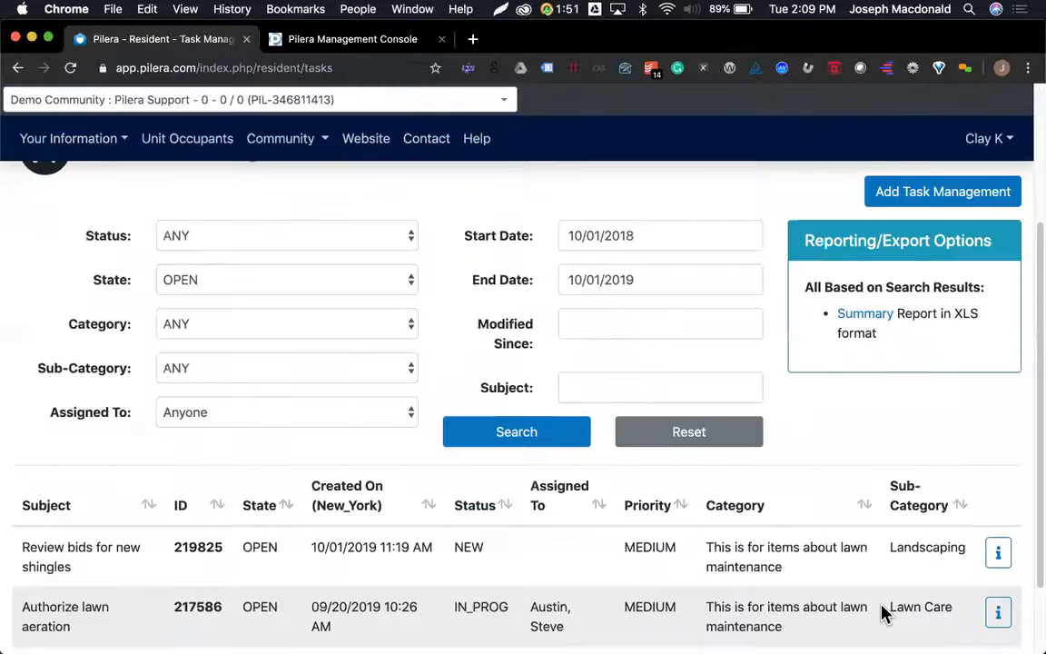
Open the "Review bids for new shingles" ticket and examine its details and board member permissions
{"action": "scroll", "coordinate": [759, 432], "scroll_direction": "down", "scroll_amount": 2}
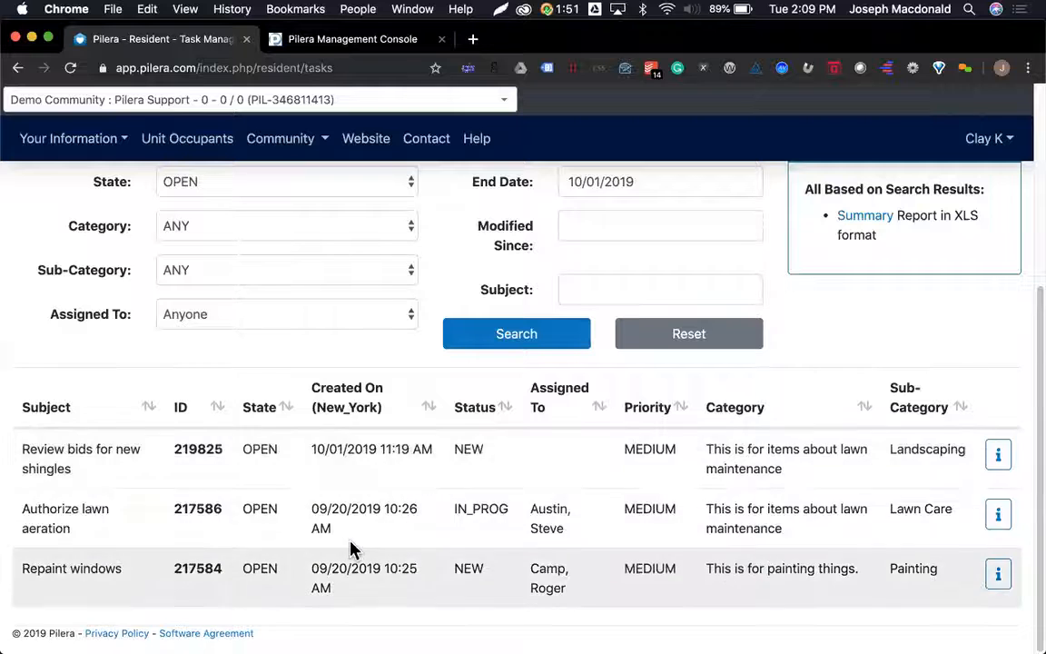
{"action": "left_click", "coordinate": [1001, 454]}
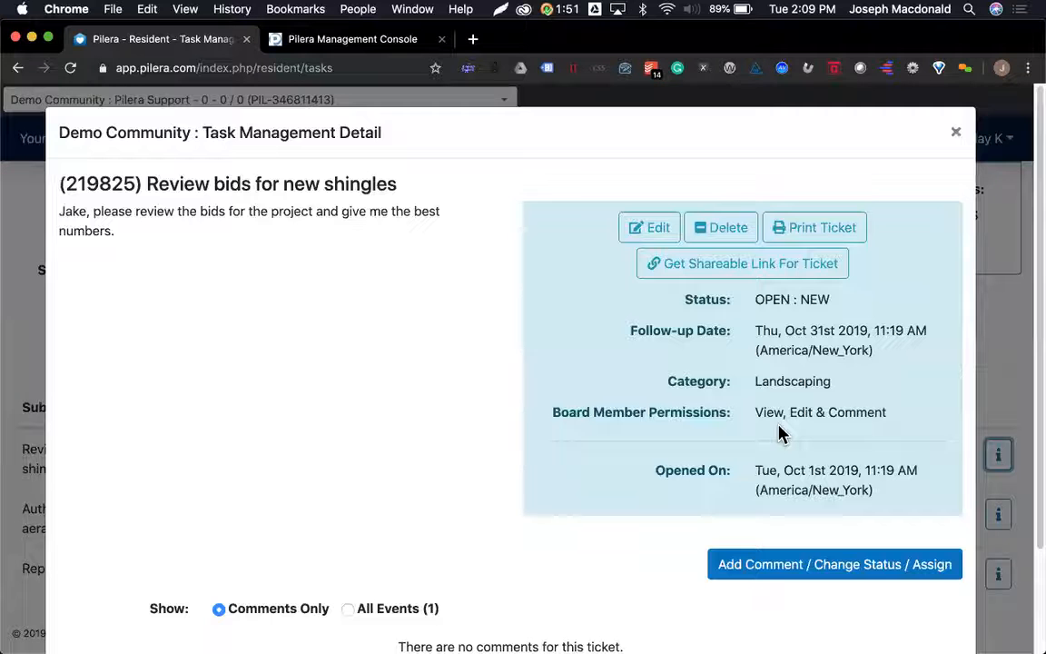
{"action": "scroll", "coordinate": [708, 420], "scroll_direction": "down", "scroll_amount": 3}
{"action": "left_click_drag", "start_coordinate": [753, 303], "coordinate": [888, 304]}
{"action": "scroll", "coordinate": [726, 345], "scroll_direction": "down", "scroll_amount": 1}
Examine the shingles ticket's status, assignment, notification, comment and edit options, and close the ticket without submitting anything
{"action": "left_click", "coordinate": [838, 449]}
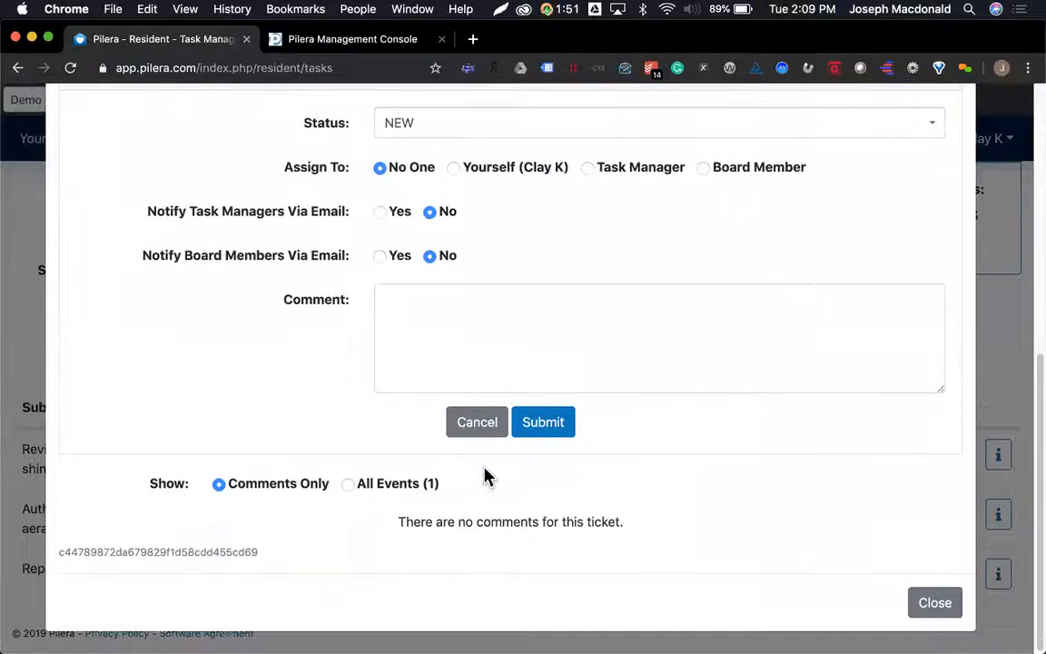
{"action": "scroll", "coordinate": [463, 207], "scroll_direction": "up", "scroll_amount": 2}
{"action": "left_click", "coordinate": [462, 203]}
{"action": "left_click", "coordinate": [638, 252]}
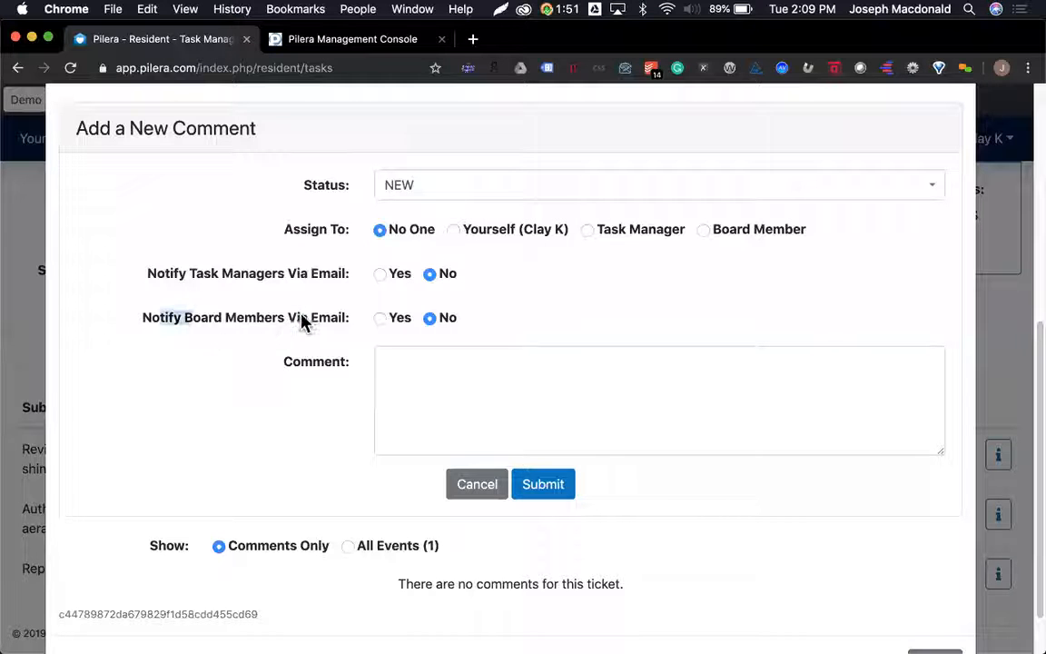
{"action": "left_click_drag", "start_coordinate": [302, 322], "coordinate": [303, 320]}
{"action": "left_click", "coordinate": [480, 350]}
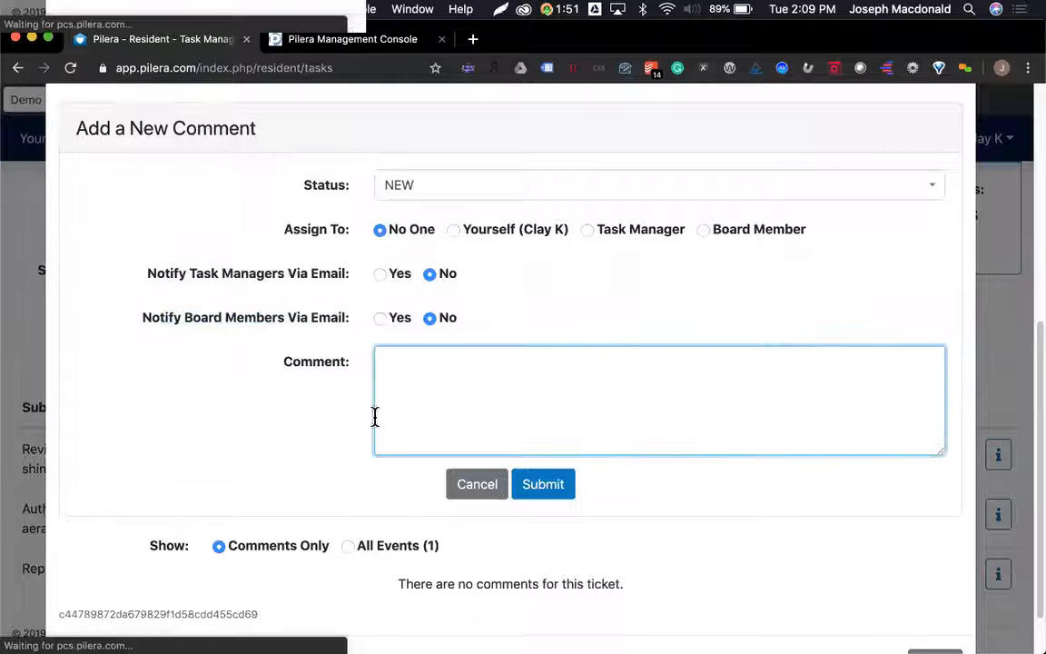
{"action": "scroll", "coordinate": [376, 431], "scroll_direction": "down", "scroll_amount": 2}
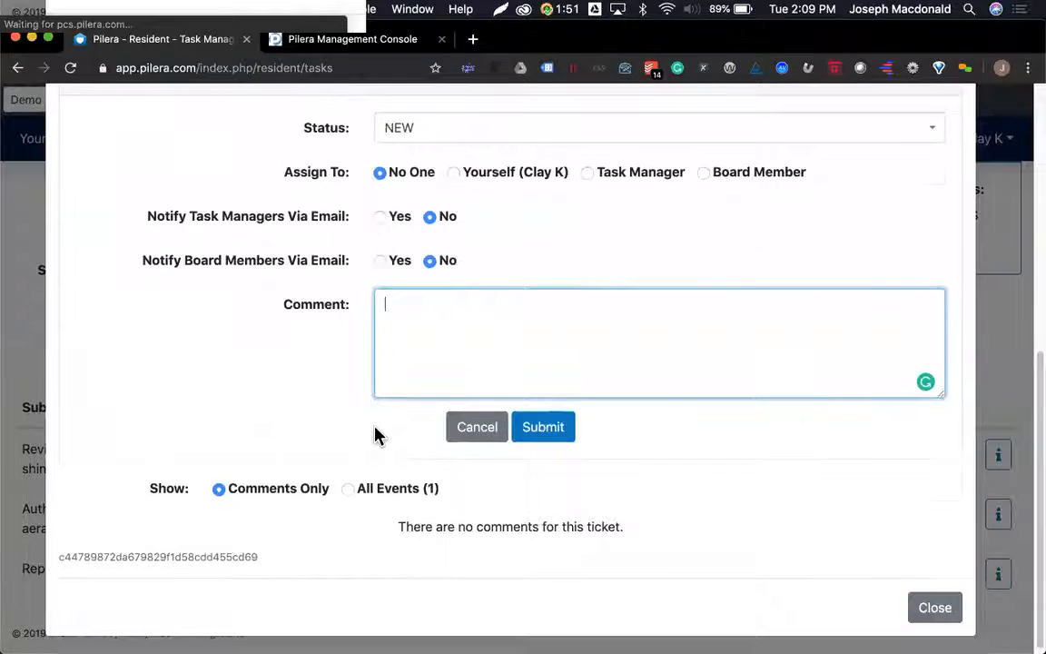
{"action": "scroll", "coordinate": [376, 434], "scroll_direction": "up", "scroll_amount": 10}
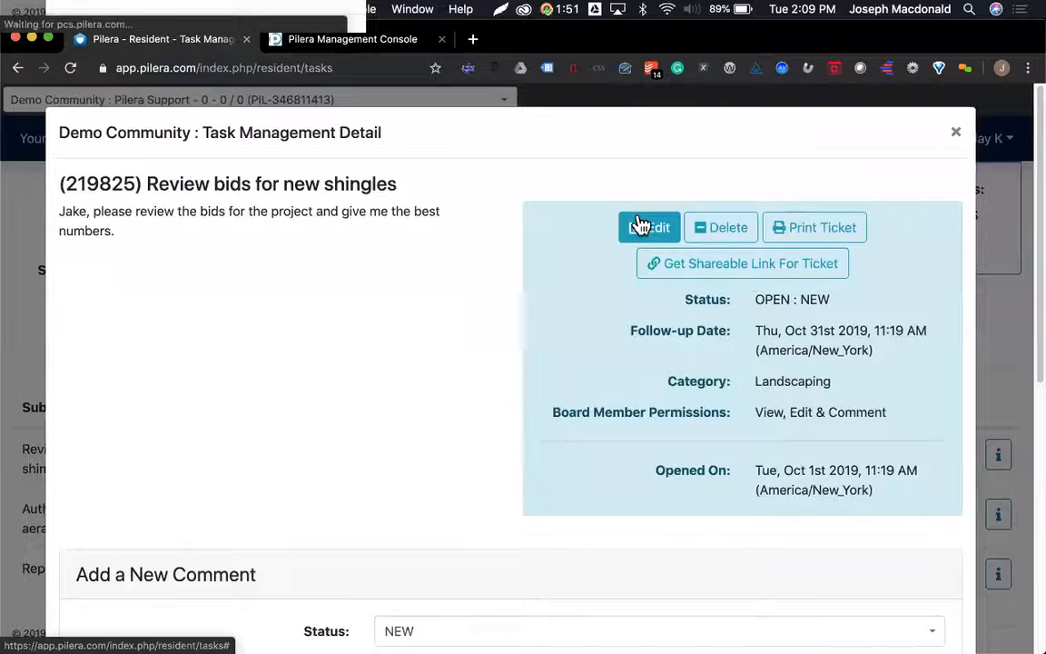
{"action": "scroll", "coordinate": [641, 224], "scroll_direction": "down", "scroll_amount": 10}
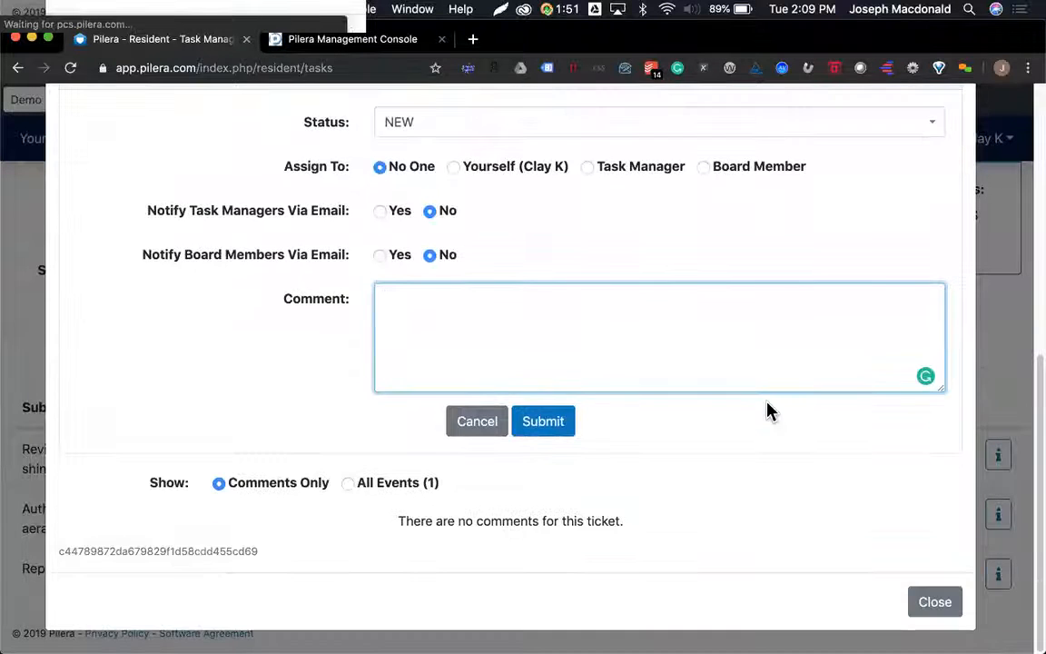
{"action": "left_click", "coordinate": [938, 604]}
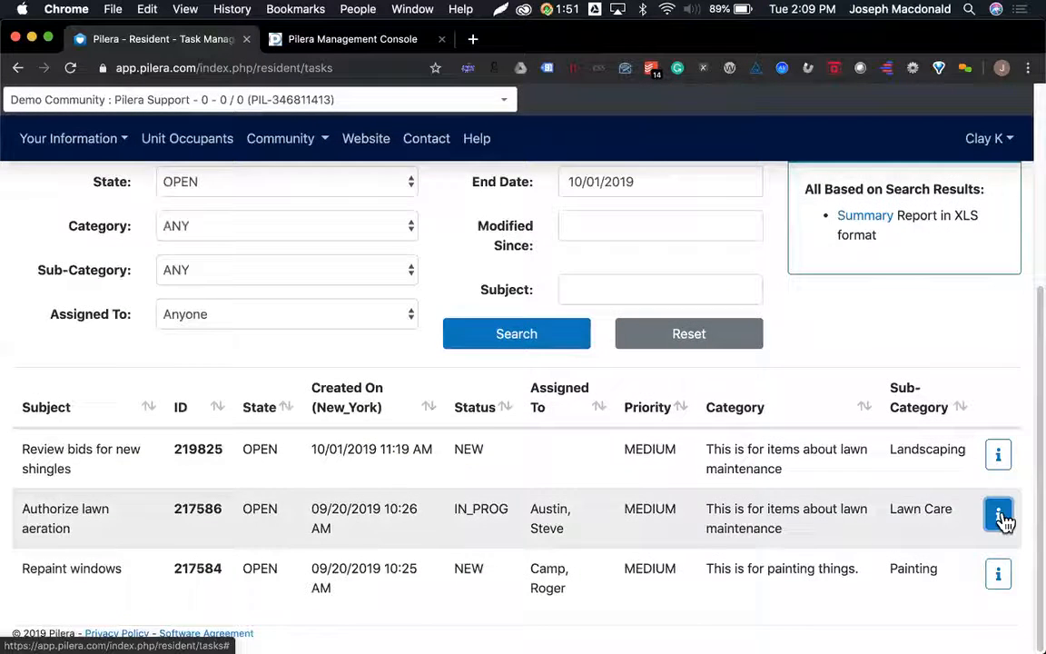
Open the "Authorize lawn aeration" ticket and examine its board member permissions and available actions
{"action": "left_click", "coordinate": [999, 514]}
{"action": "scroll", "coordinate": [726, 345], "scroll_direction": "down", "scroll_amount": 2}
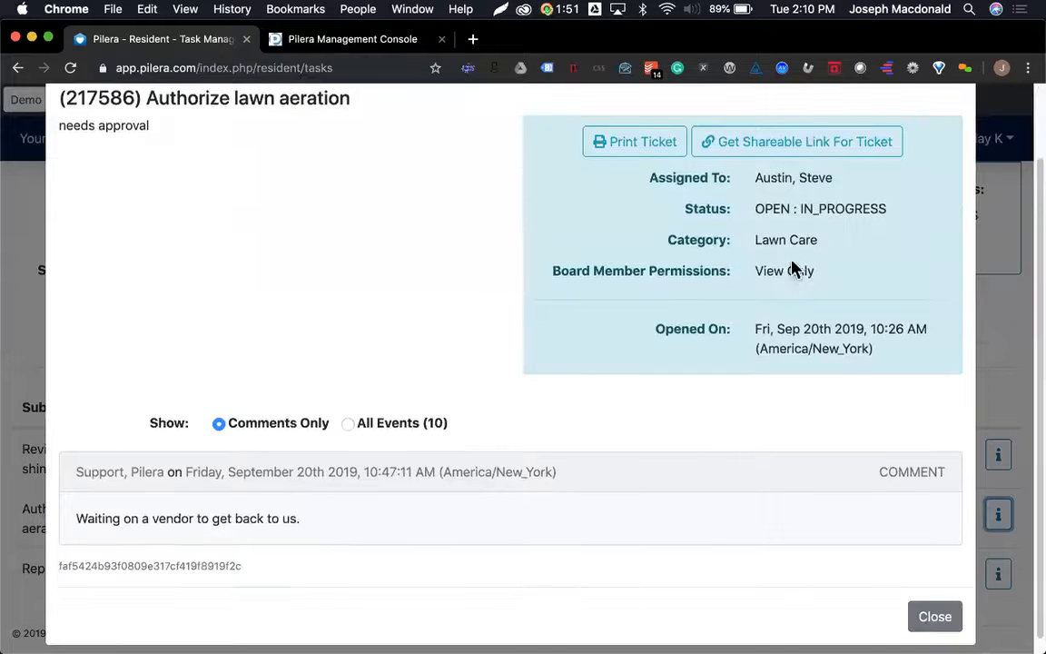
{"action": "left_click_drag", "start_coordinate": [759, 263], "coordinate": [822, 286]}
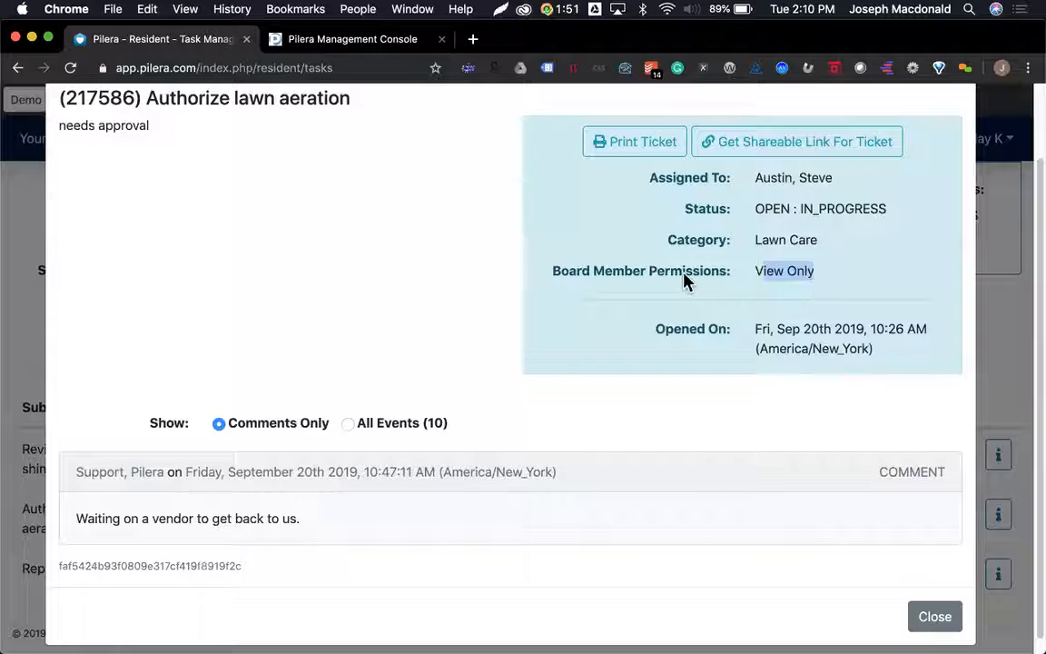
{"action": "left_click", "coordinate": [942, 469]}
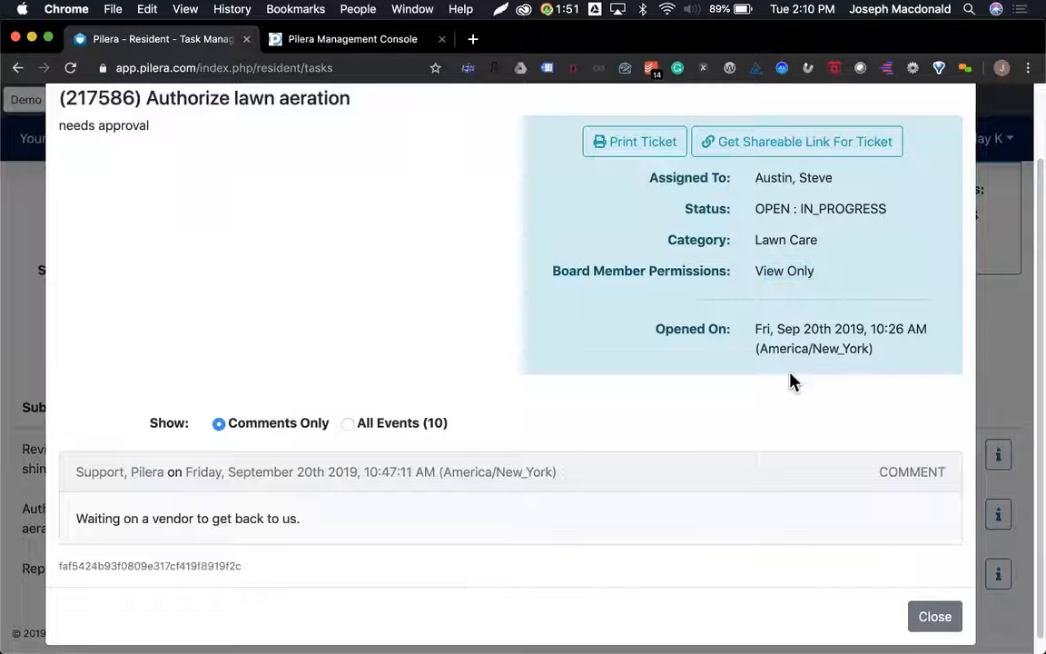
{"action": "scroll", "coordinate": [817, 345], "scroll_direction": "up", "scroll_amount": 2}
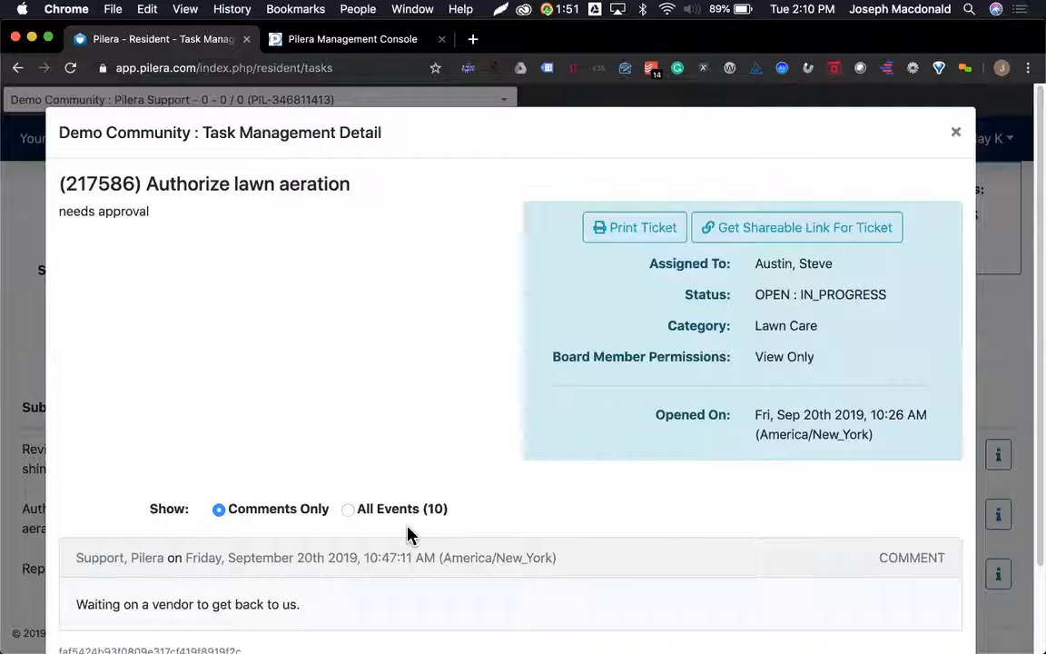
Show all events of the lawn aeration ticket, read through its history and close the ticket
{"action": "scroll", "coordinate": [408, 527], "scroll_direction": "down", "scroll_amount": 2}
{"action": "left_click", "coordinate": [385, 441]}
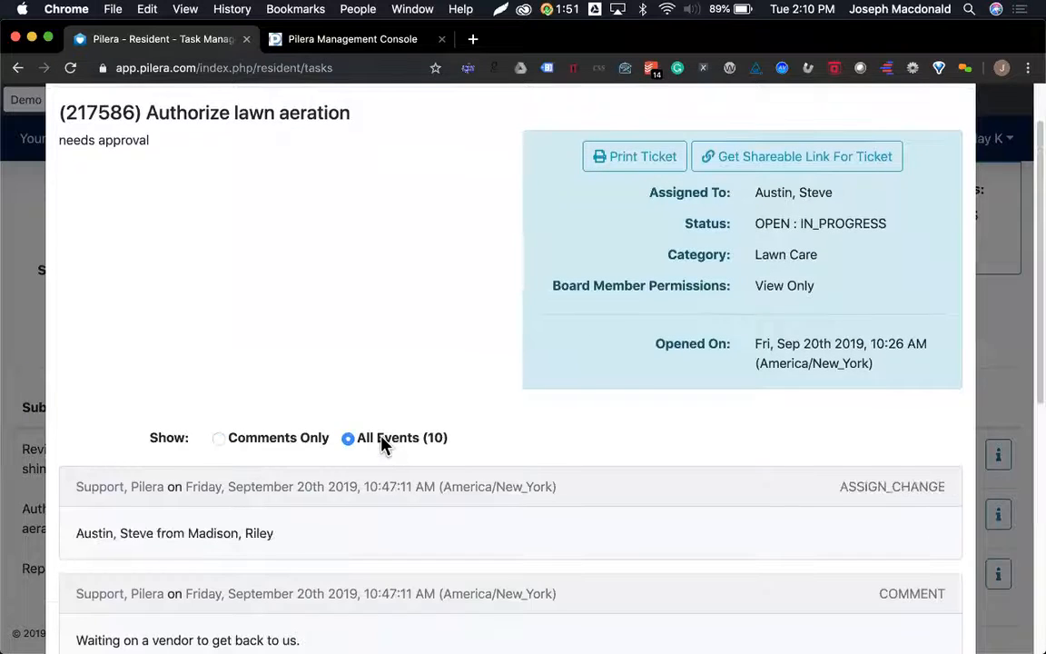
{"action": "scroll", "coordinate": [405, 481], "scroll_direction": "down", "scroll_amount": 10}
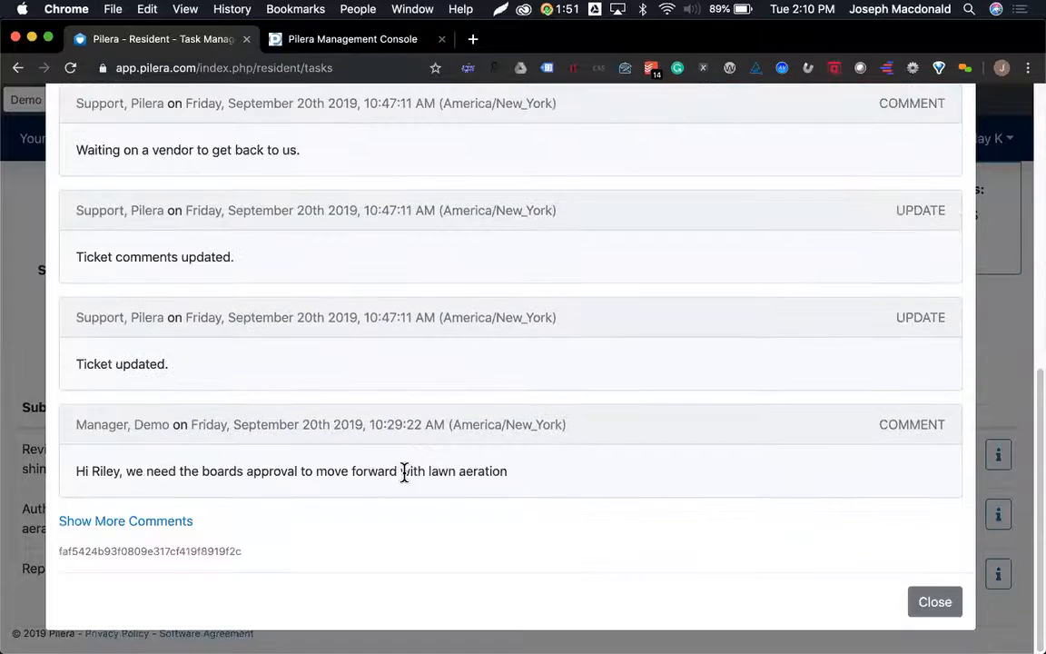
{"action": "left_click", "coordinate": [929, 600]}
Review the task list's search filters and the available Status options without changing the selection
{"action": "scroll", "coordinate": [804, 505], "scroll_direction": "up", "scroll_amount": 5}
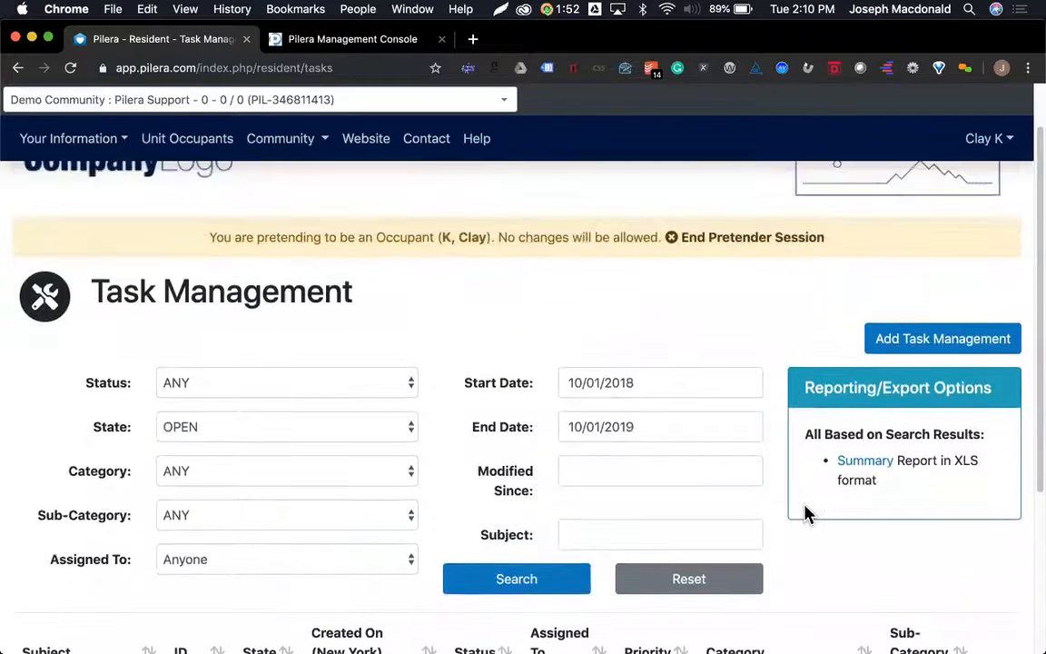
{"action": "scroll", "coordinate": [805, 514], "scroll_direction": "down", "scroll_amount": 3}
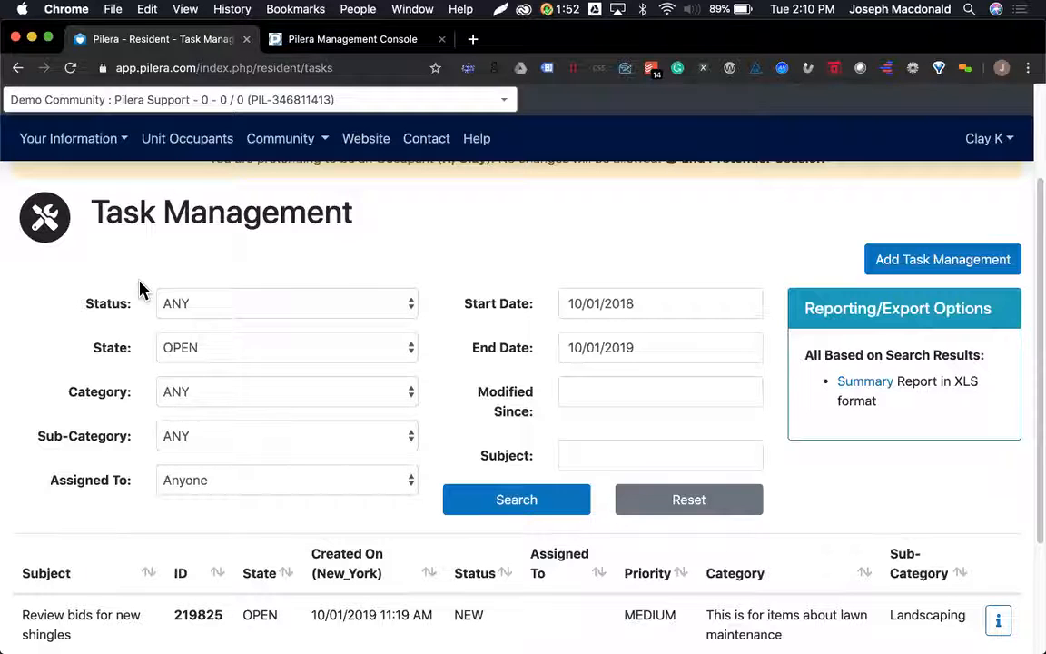
{"action": "scroll", "coordinate": [345, 352], "scroll_direction": "down", "scroll_amount": 2}
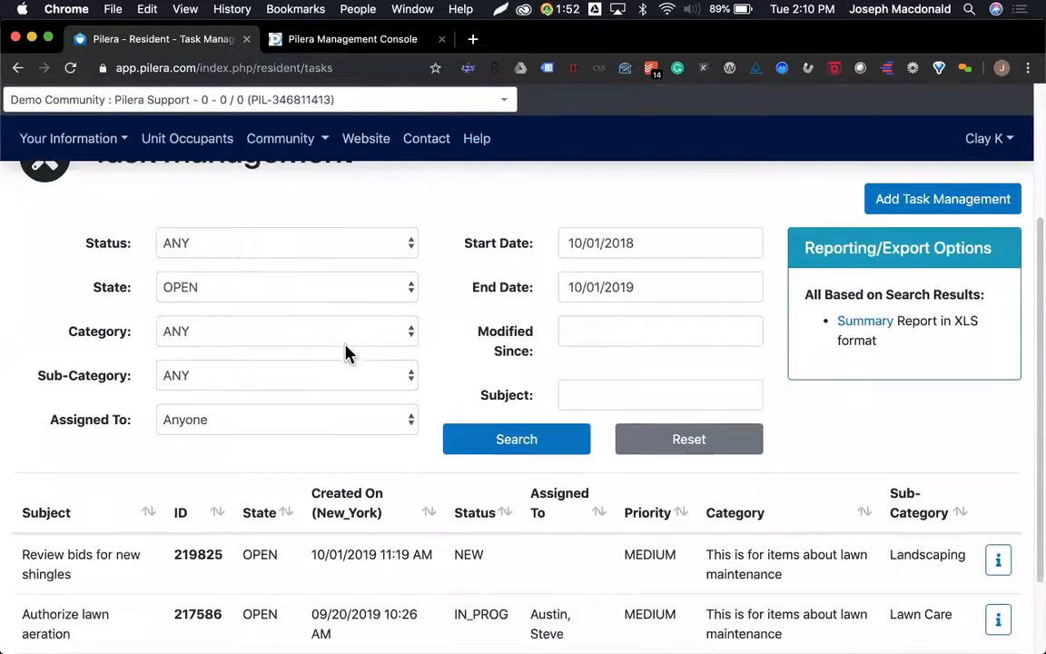
{"action": "left_click", "coordinate": [299, 248]}
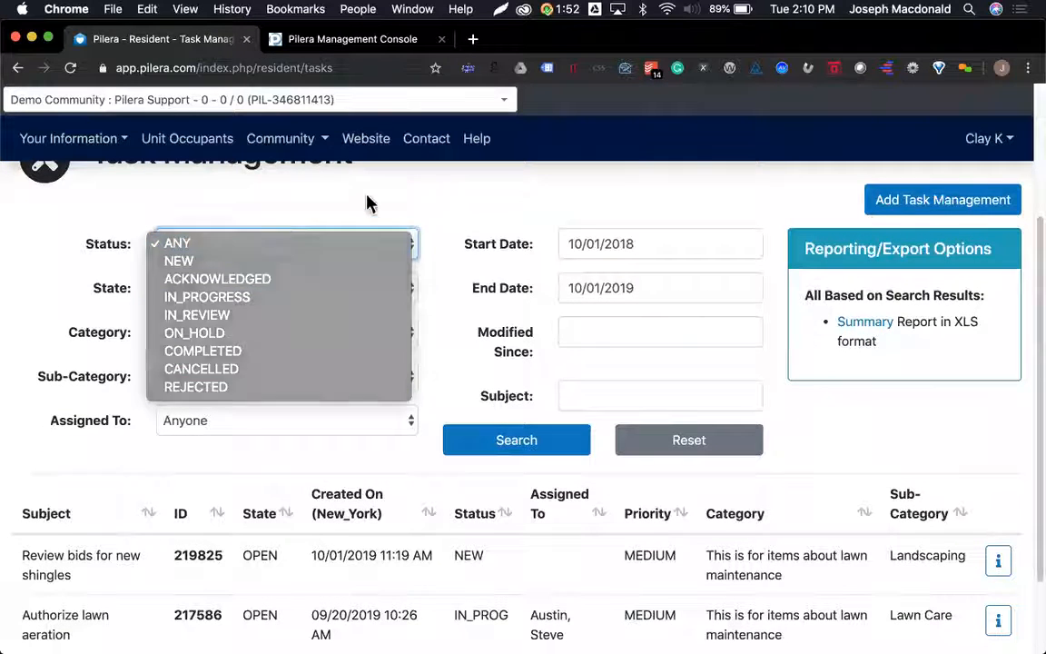
{"action": "left_click", "coordinate": [363, 207]}
Search the open tasks with the category filter set to Bid Approval
{"action": "left_click", "coordinate": [291, 328]}
{"action": "left_click", "coordinate": [281, 362]}
{"action": "left_click", "coordinate": [531, 441]}
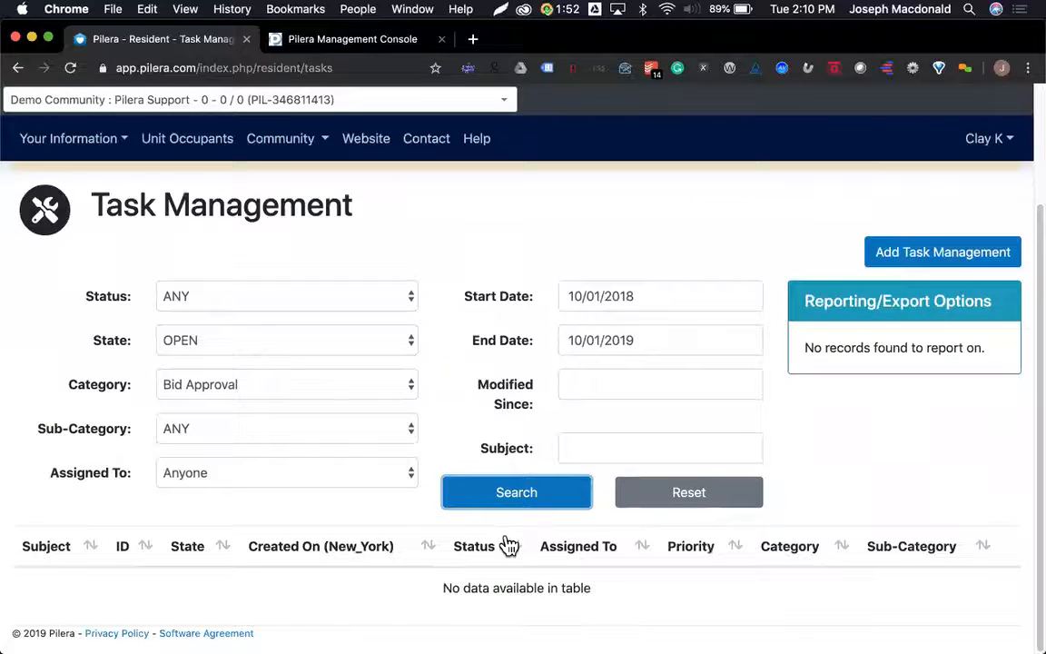
Set the category filter to Landscaping and search the open tasks
{"action": "left_click", "coordinate": [261, 386]}
{"action": "left_click", "coordinate": [263, 368]}
{"action": "left_click", "coordinate": [264, 381]}
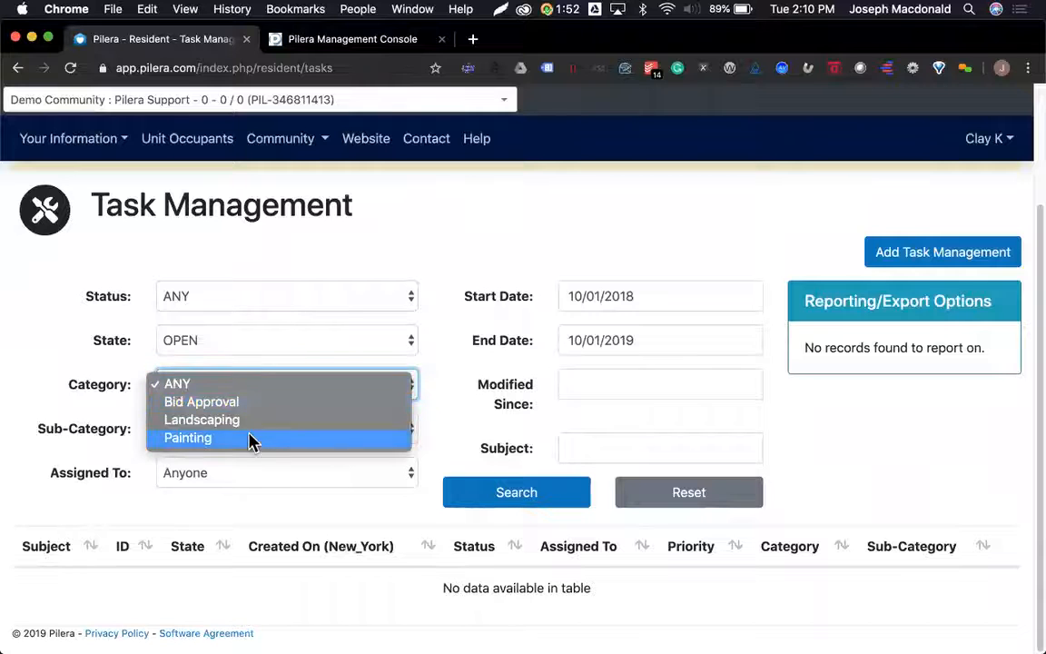
{"action": "left_click", "coordinate": [250, 422]}
{"action": "left_click", "coordinate": [479, 490]}
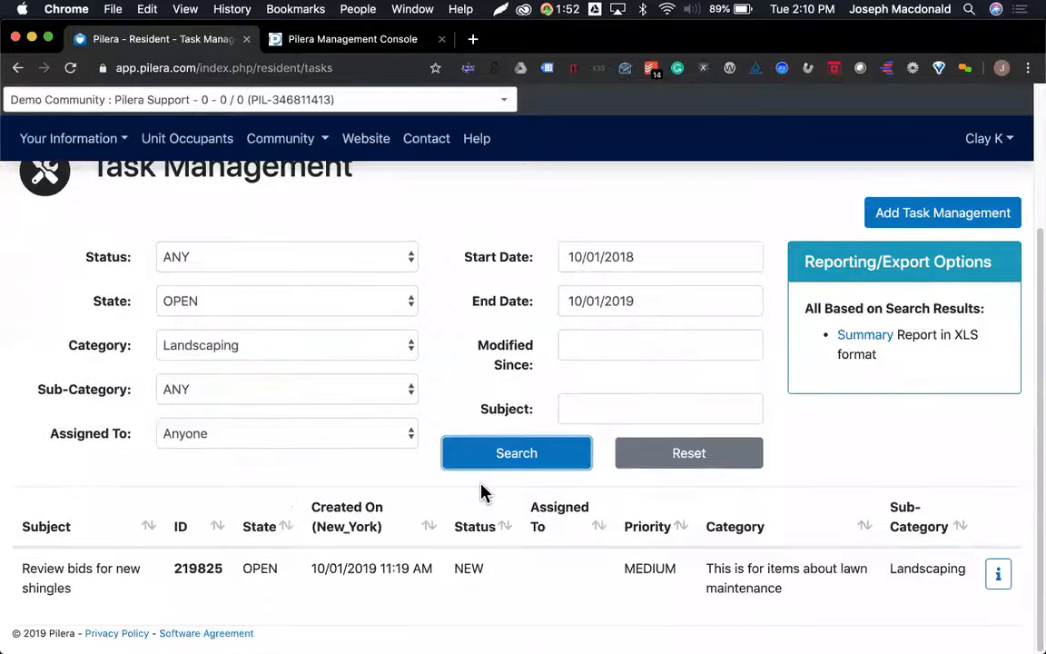
Export the Landscaping search results as an XLS summary report, entering the recipient's e-mail address and sending it
{"action": "left_click", "coordinate": [869, 341]}
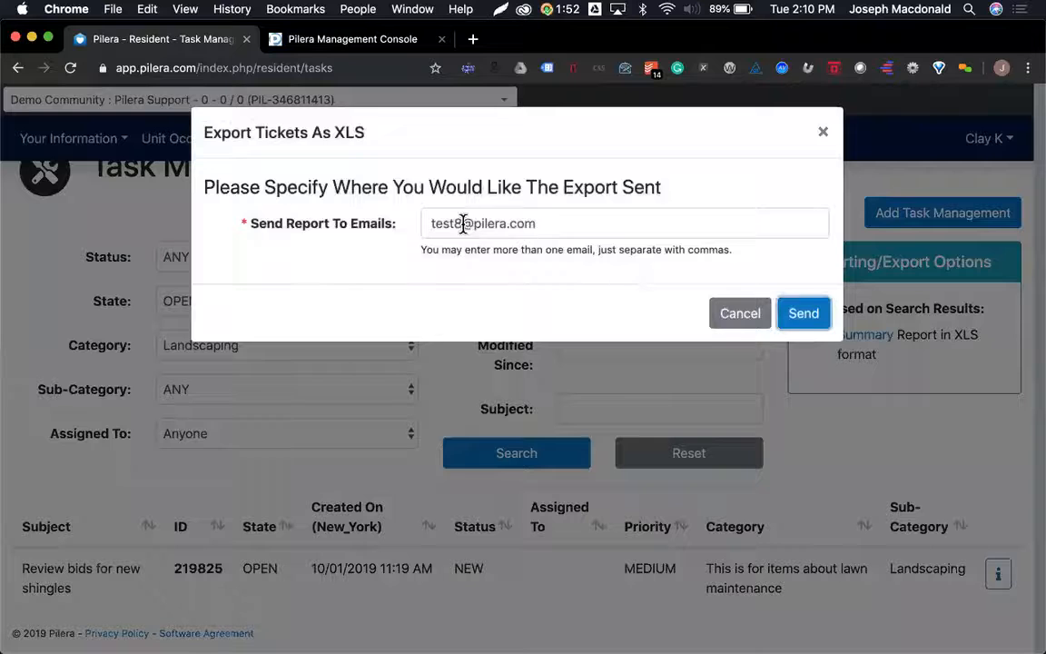
{"action": "left_click_drag", "start_coordinate": [463, 224], "coordinate": [438, 224]}
{"action": "type", "text": "josephm"}
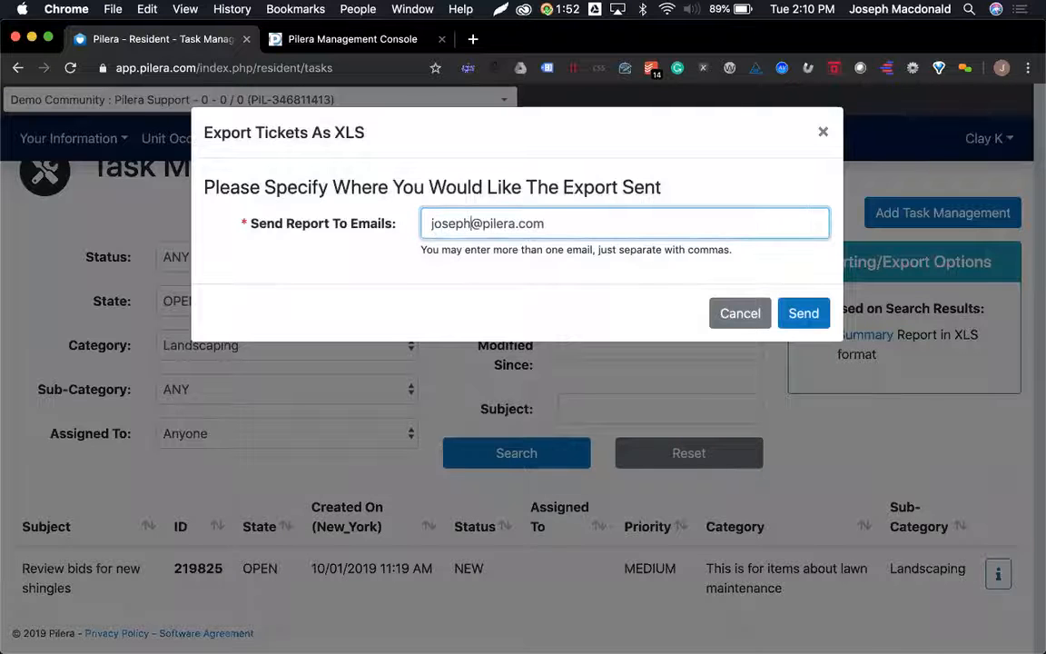
{"action": "left_click", "coordinate": [810, 316]}
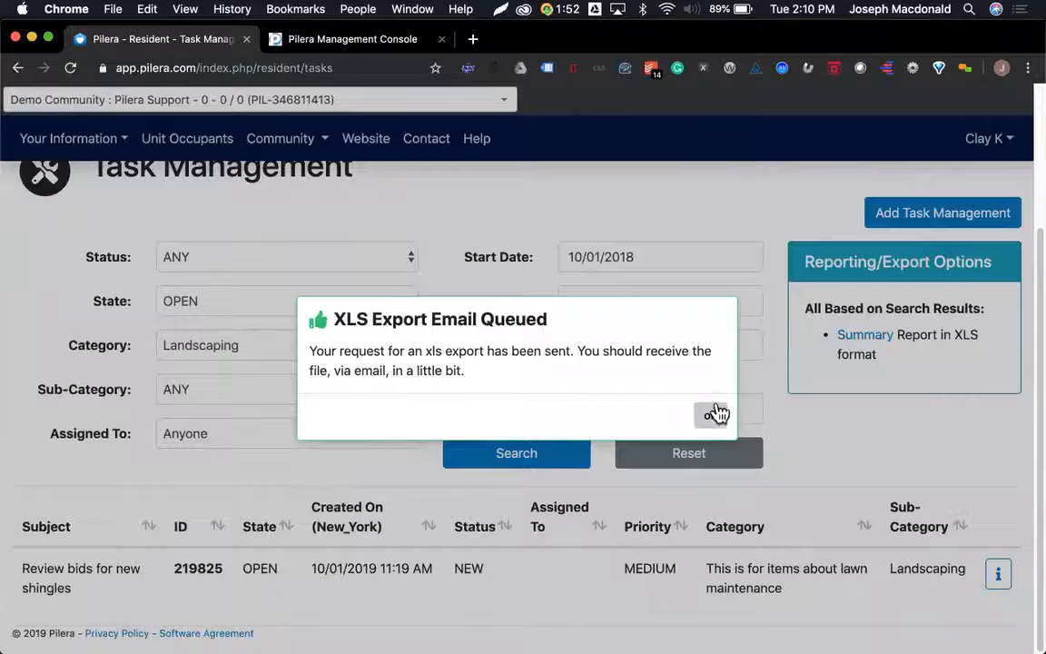
Dismiss the XLS export confirmation and end the board member's pretender session
{"action": "left_click", "coordinate": [715, 411]}
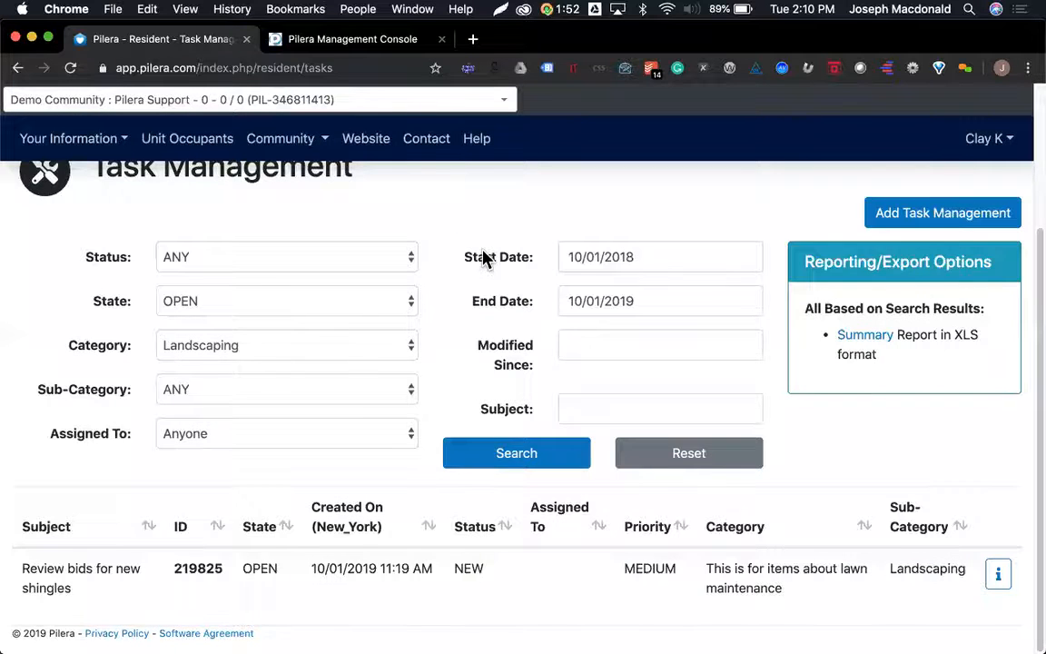
{"action": "scroll", "coordinate": [483, 259], "scroll_direction": "up", "scroll_amount": 3}
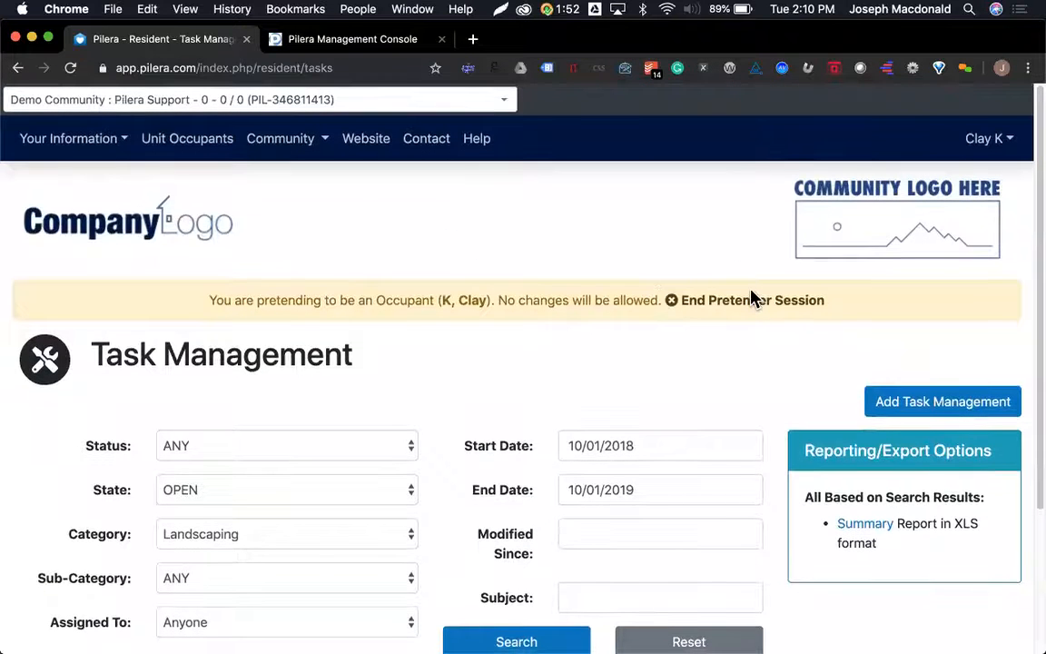
{"action": "left_click", "coordinate": [752, 303]}
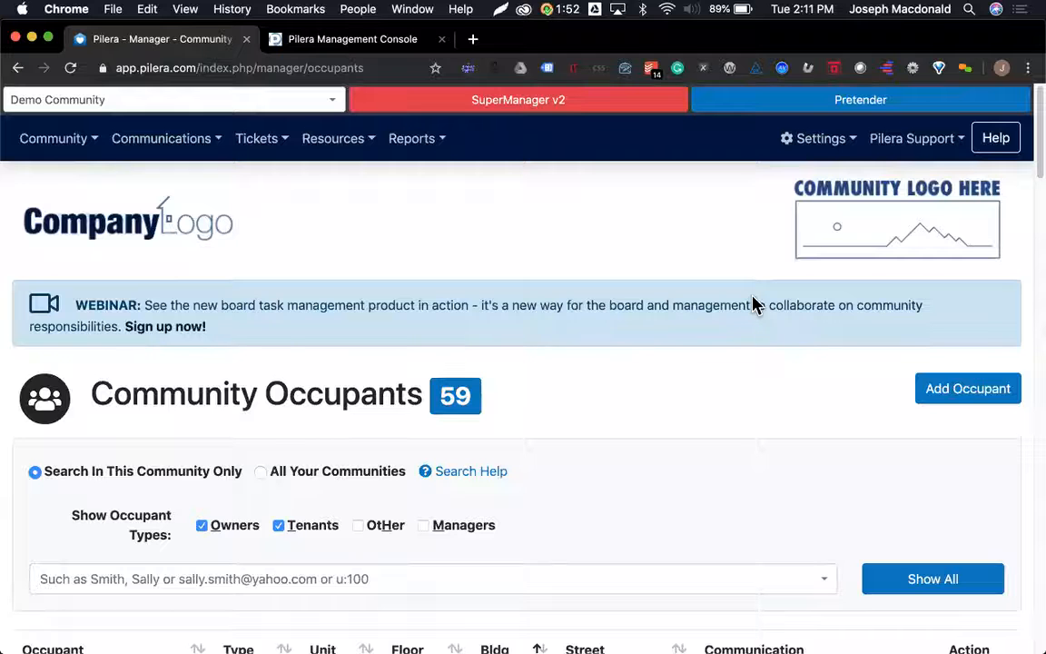
Open Task Management as manager and search the open tasks assigned to Yourself (Pilera Support)
{"action": "left_click", "coordinate": [258, 141]}
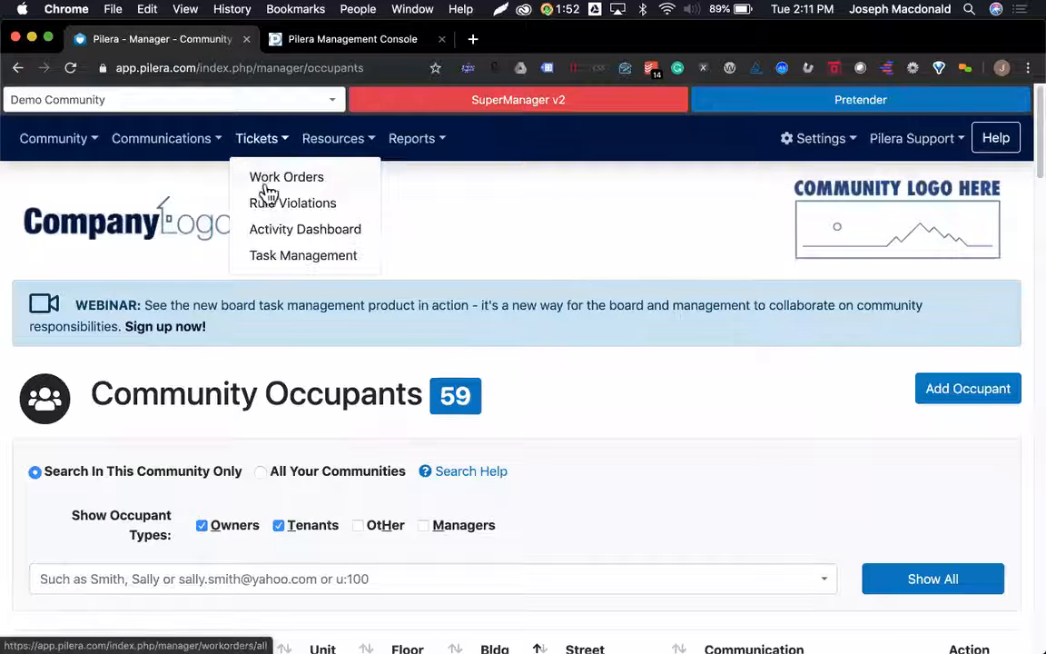
{"action": "left_click", "coordinate": [271, 263]}
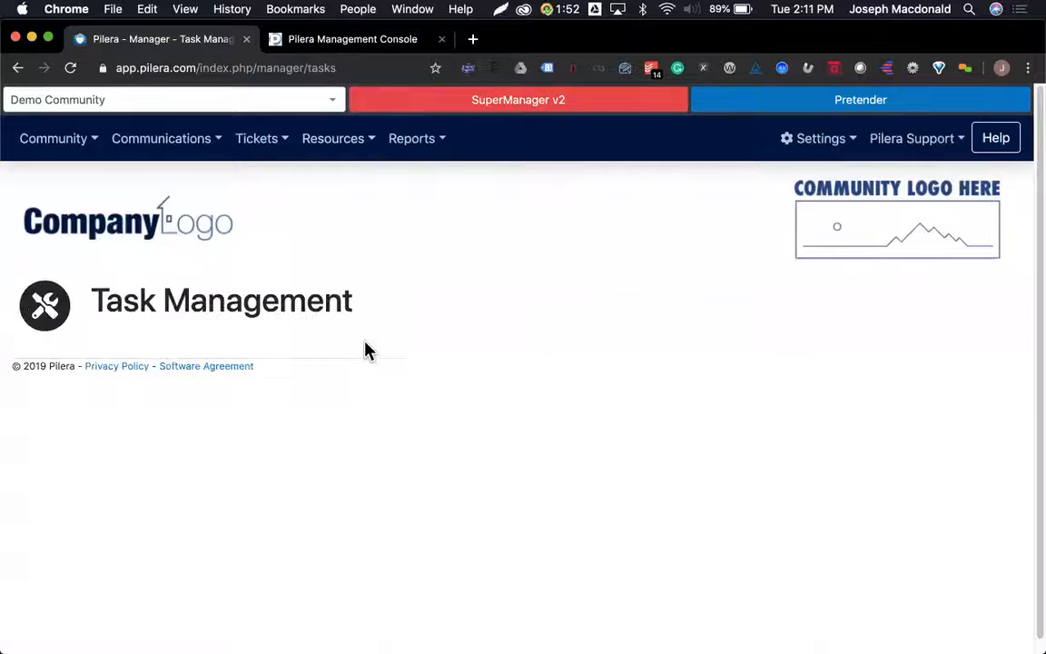
{"action": "scroll", "coordinate": [367, 351], "scroll_direction": "down", "scroll_amount": 5}
{"action": "left_click", "coordinate": [273, 383]}
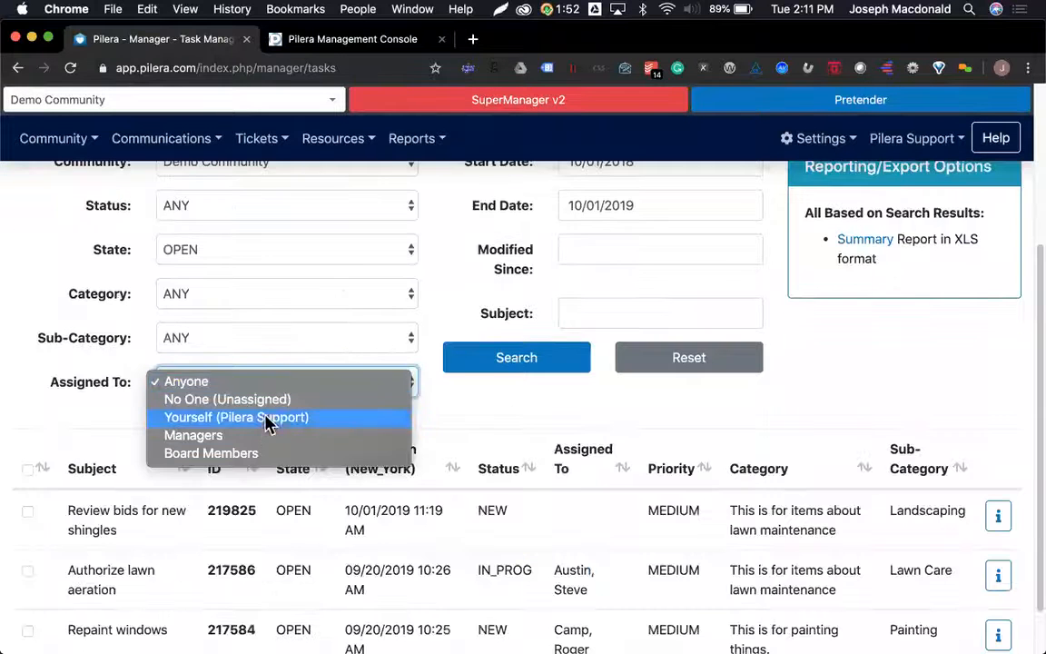
{"action": "left_click", "coordinate": [344, 422]}
{"action": "left_click", "coordinate": [532, 367]}
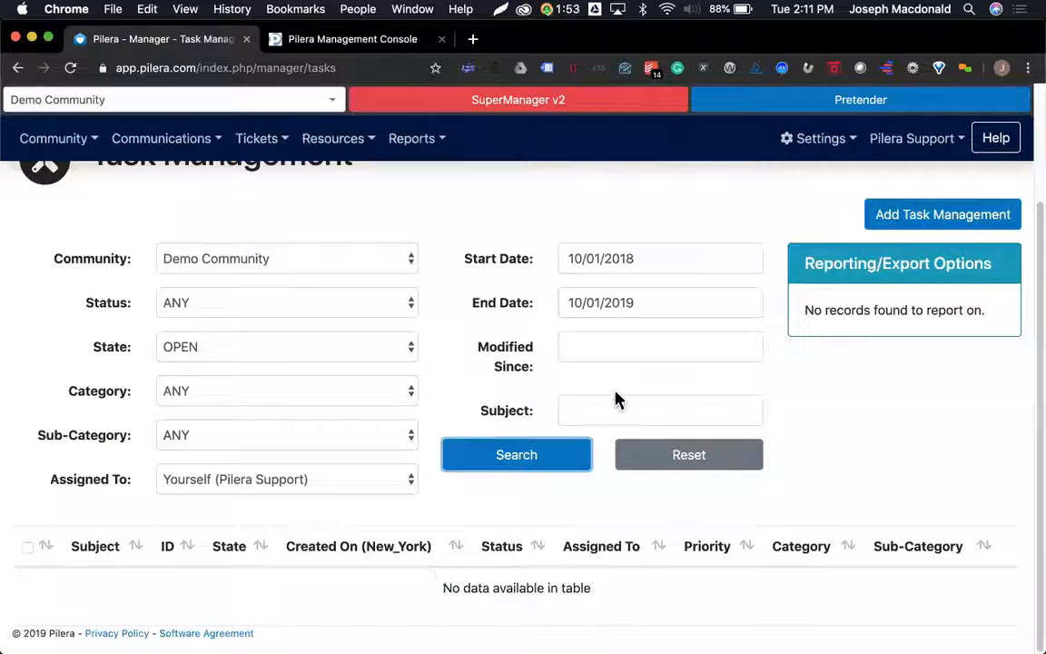
{"action": "scroll", "coordinate": [615, 397], "scroll_direction": "up", "scroll_amount": 2}
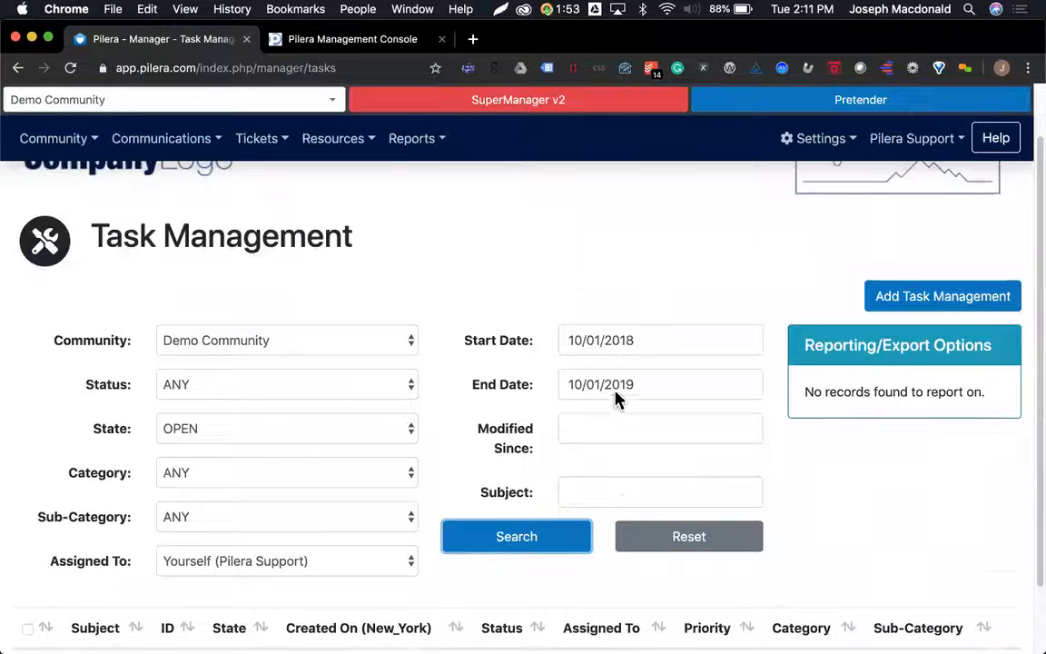
Open the content templates admin from the community settings and display the Ticket Task (Common Area) Categories
{"action": "left_click", "coordinate": [824, 143]}
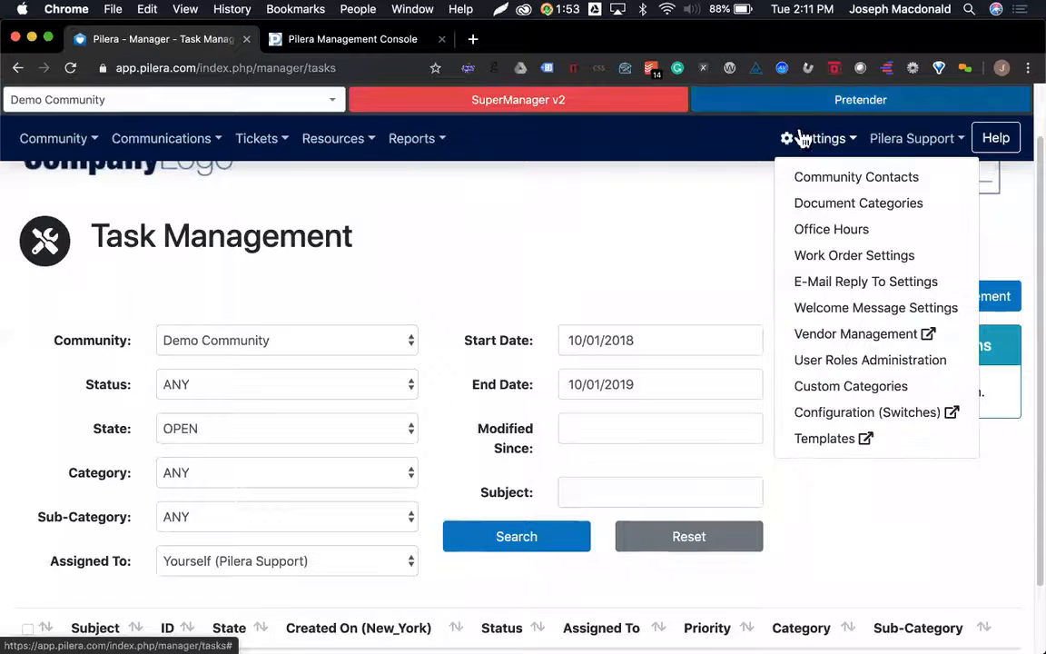
{"action": "left_click", "coordinate": [844, 440]}
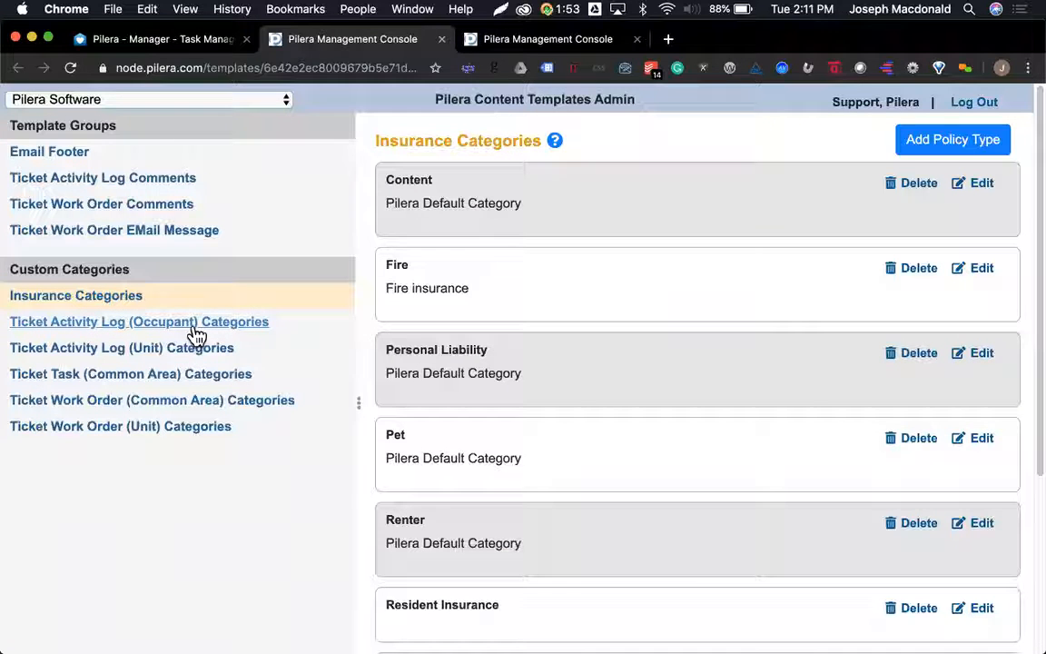
{"action": "left_click", "coordinate": [114, 380]}
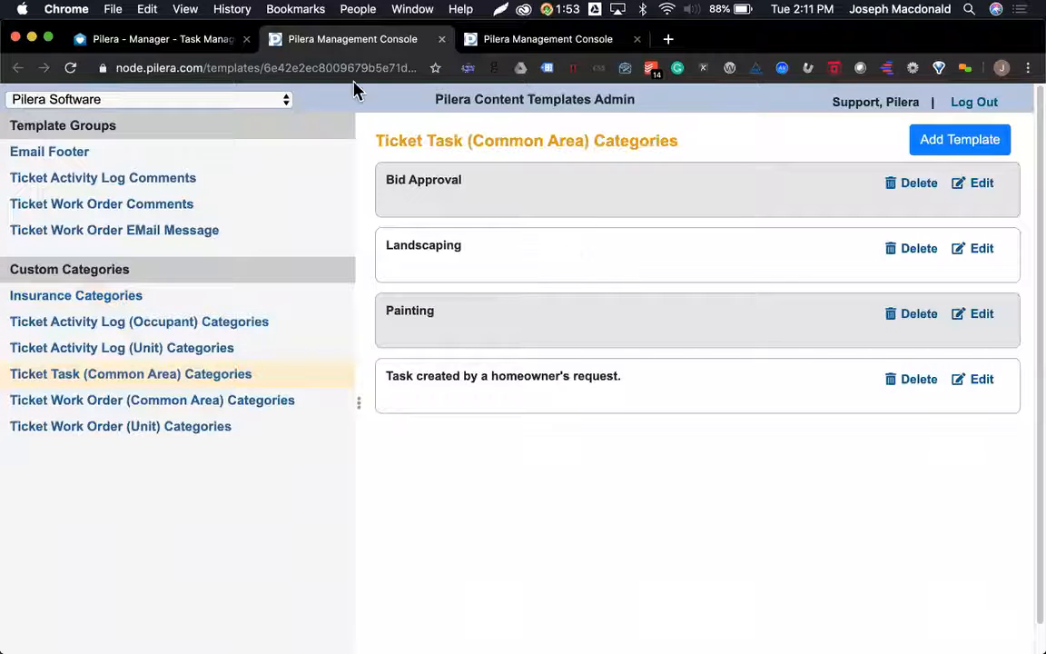
{"action": "left_click", "coordinate": [214, 41]}
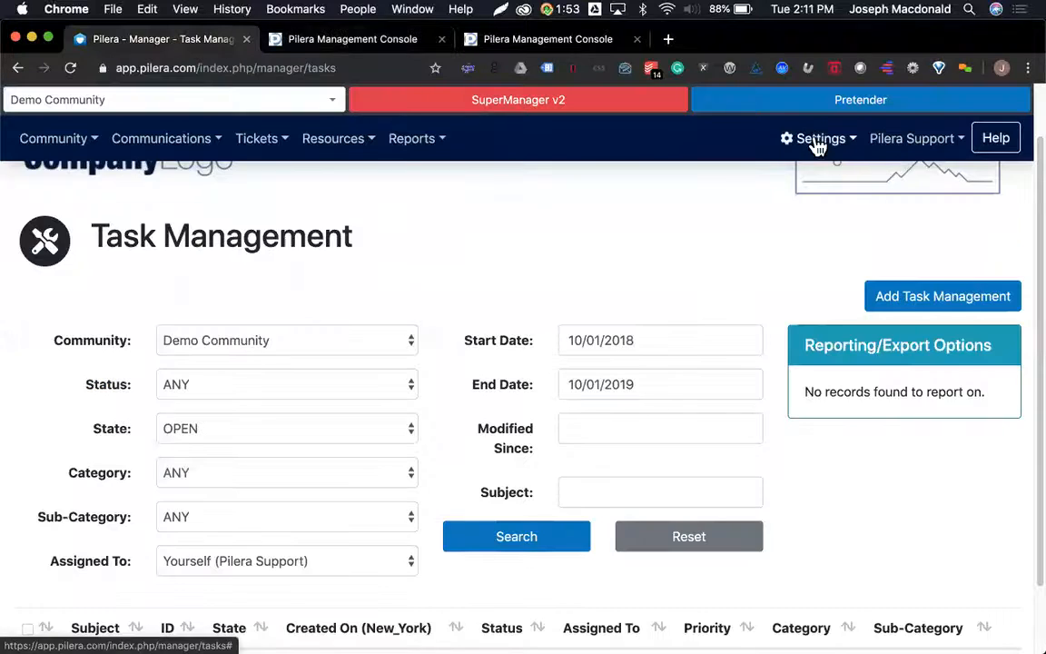
{"action": "left_click", "coordinate": [817, 140]}
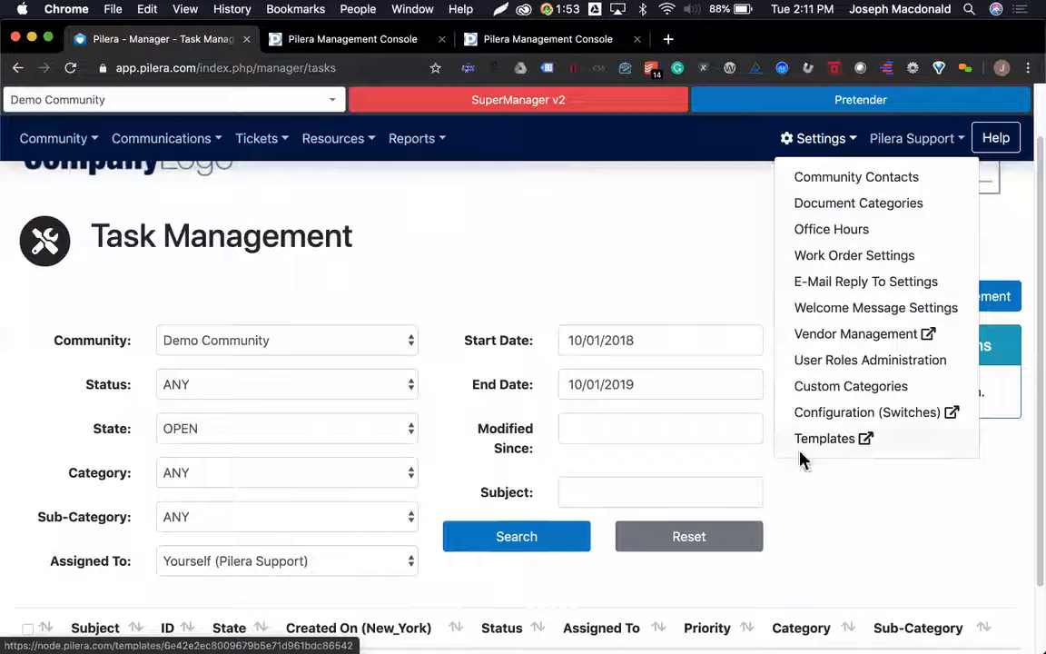
{"action": "left_click", "coordinate": [372, 40]}
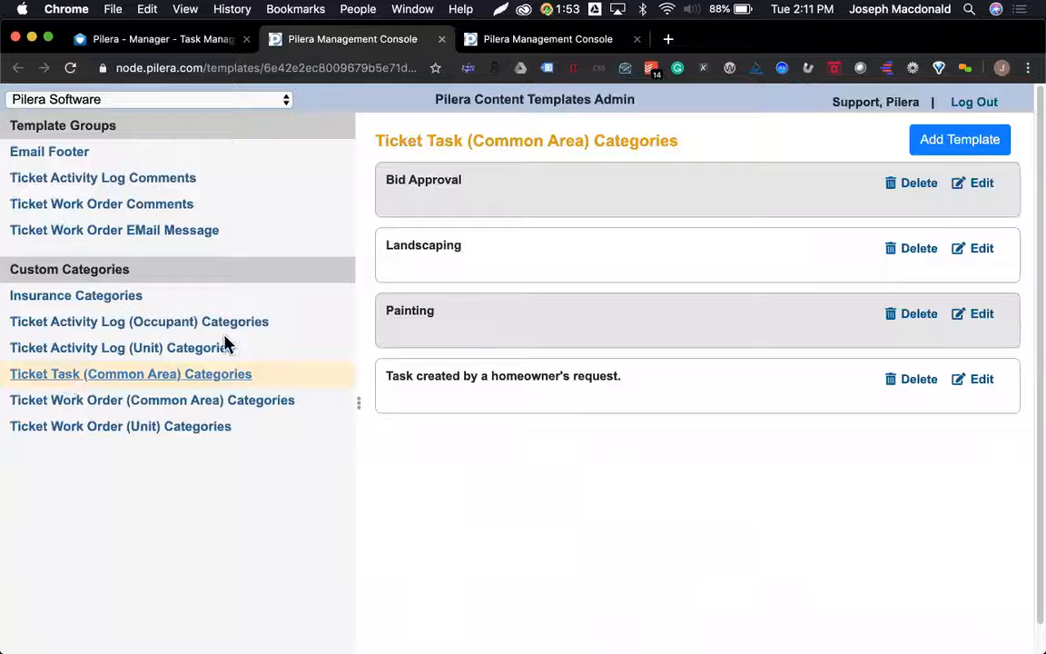
Start a new Ticket Task (Common Area) category template with the subject Billing
{"action": "left_click", "coordinate": [961, 148]}
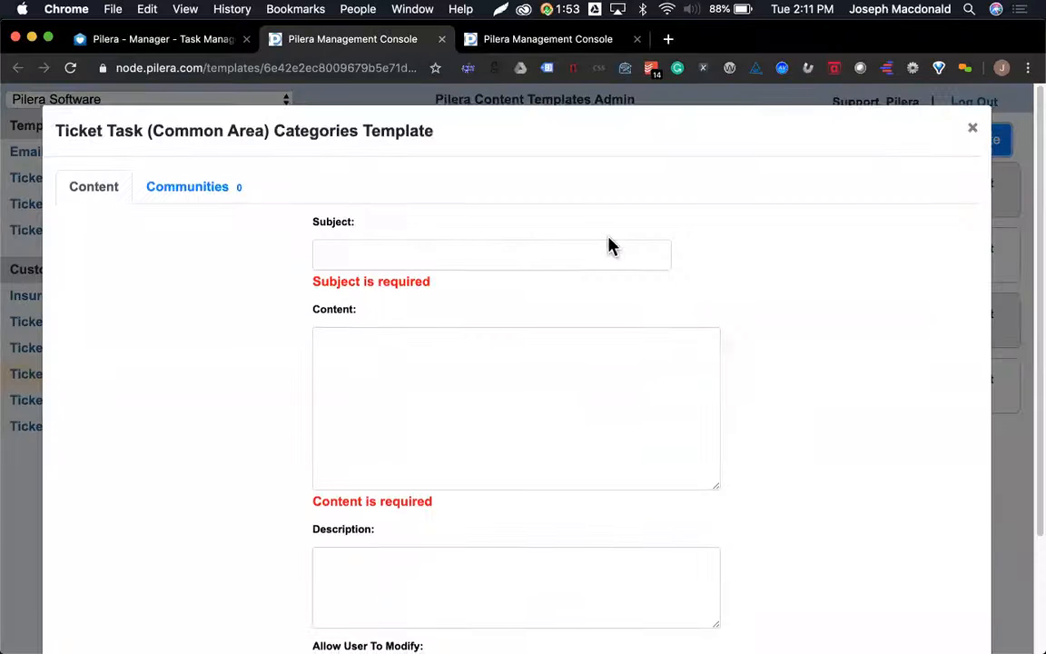
{"action": "left_click", "coordinate": [506, 250]}
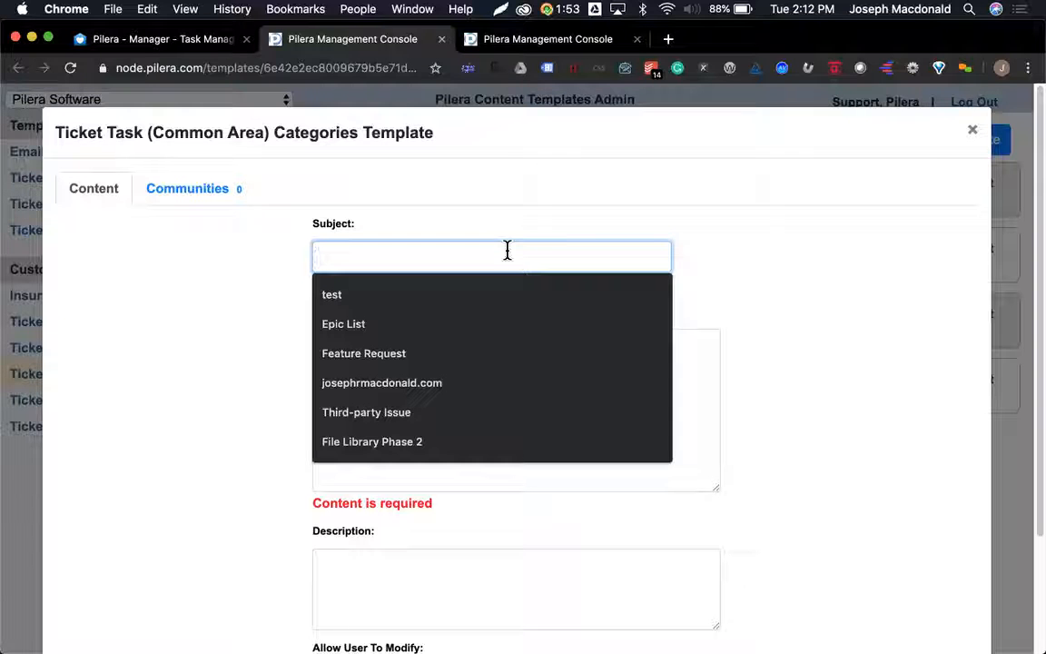
{"action": "type", "text": "Billing"}
{"action": "key", "text": "Tab"}
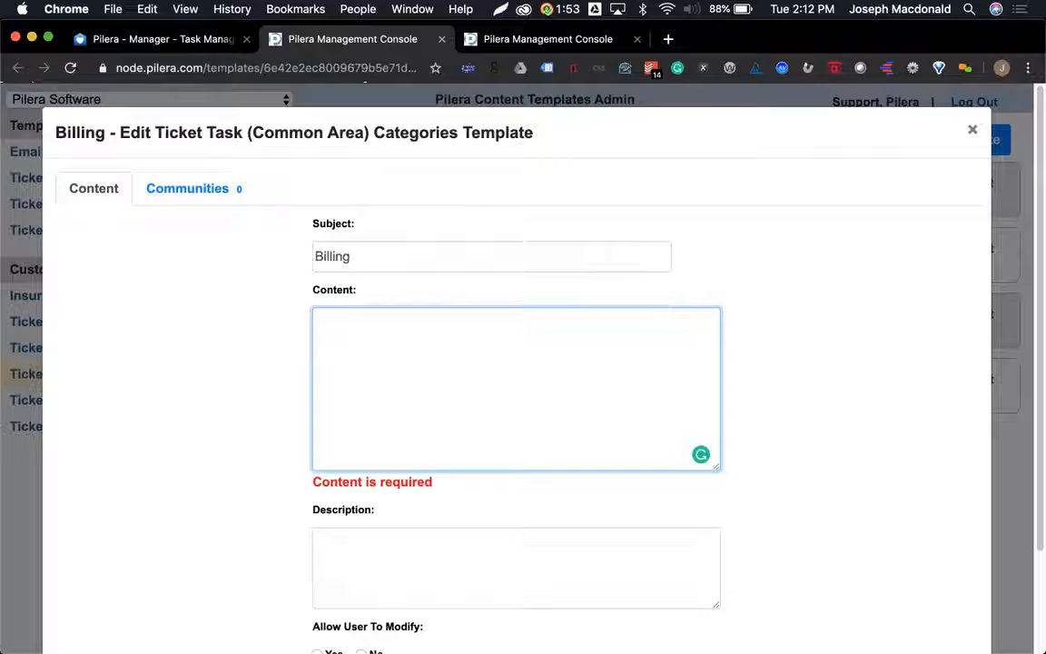
Enter Late Billing, Budgeting and Stuff on separate content lines and save the category without linking communities
{"action": "type", "text": "Late Billing"}
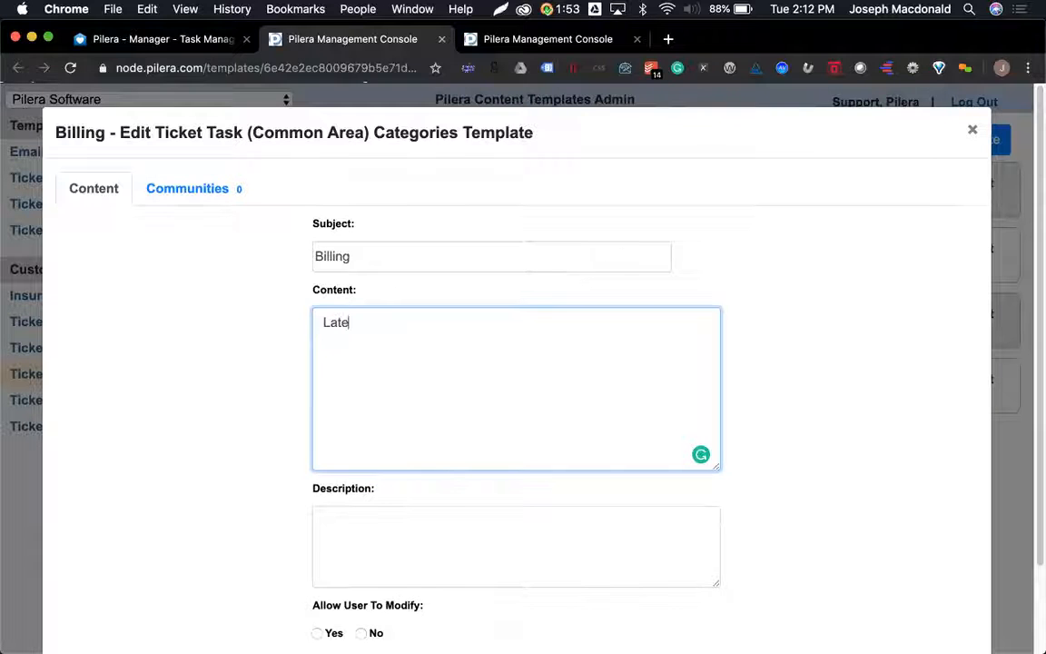
{"action": "key", "text": "Return"}
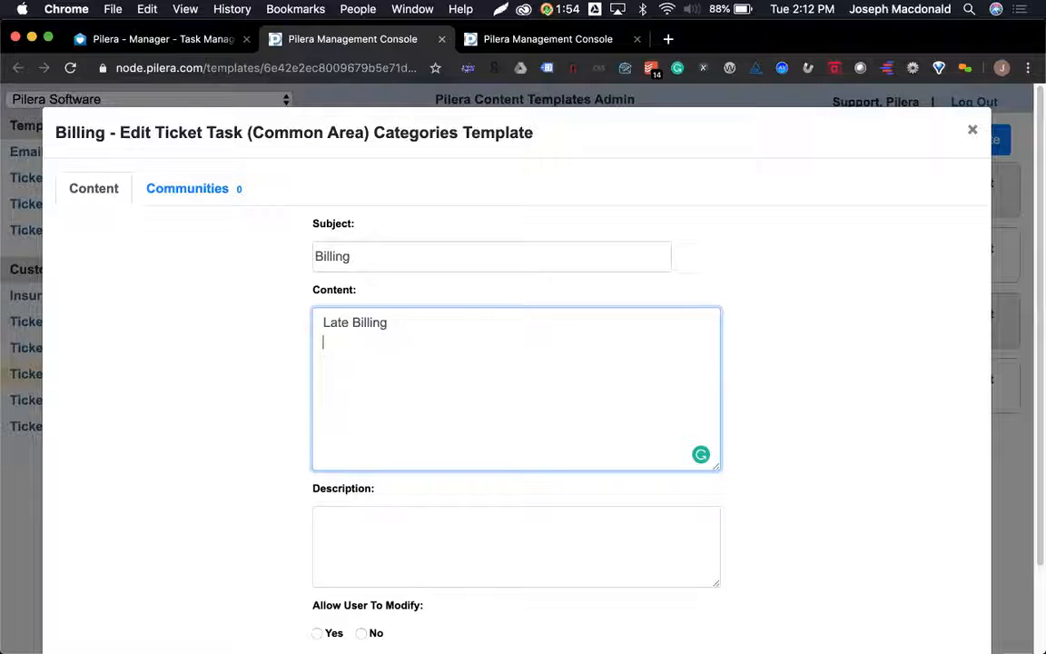
{"action": "type", "text": "Budgeti"}
{"action": "key", "text": "BackSpace"}
{"action": "type", "text": "ing"}
{"action": "key", "text": "Return"}
{"action": "type", "text": "Stuff"}
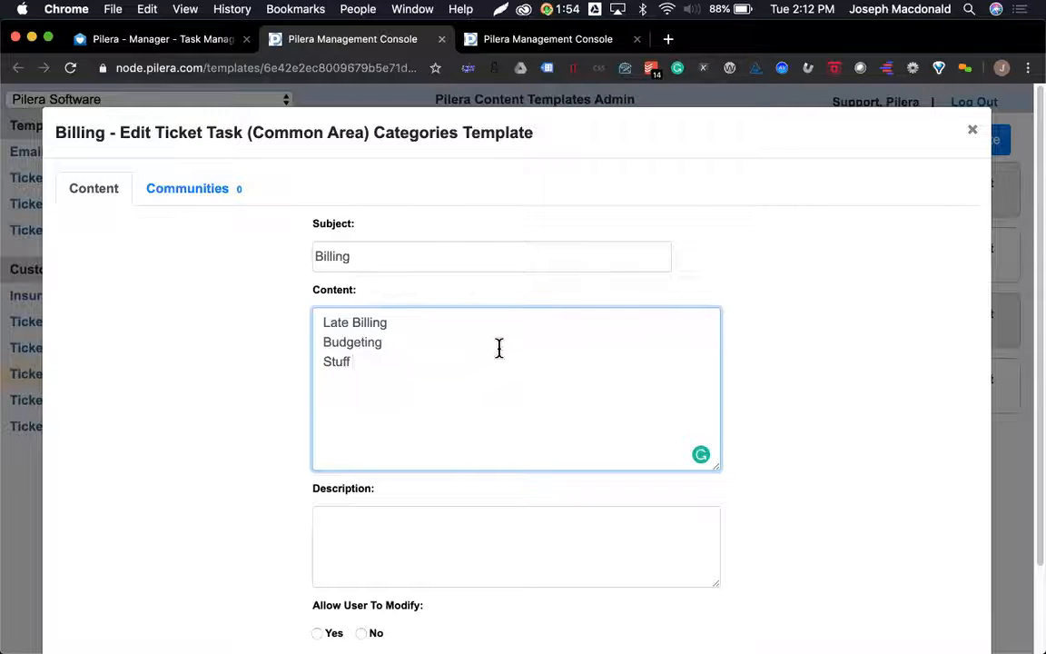
{"action": "scroll", "coordinate": [454, 299], "scroll_direction": "down", "scroll_amount": 2}
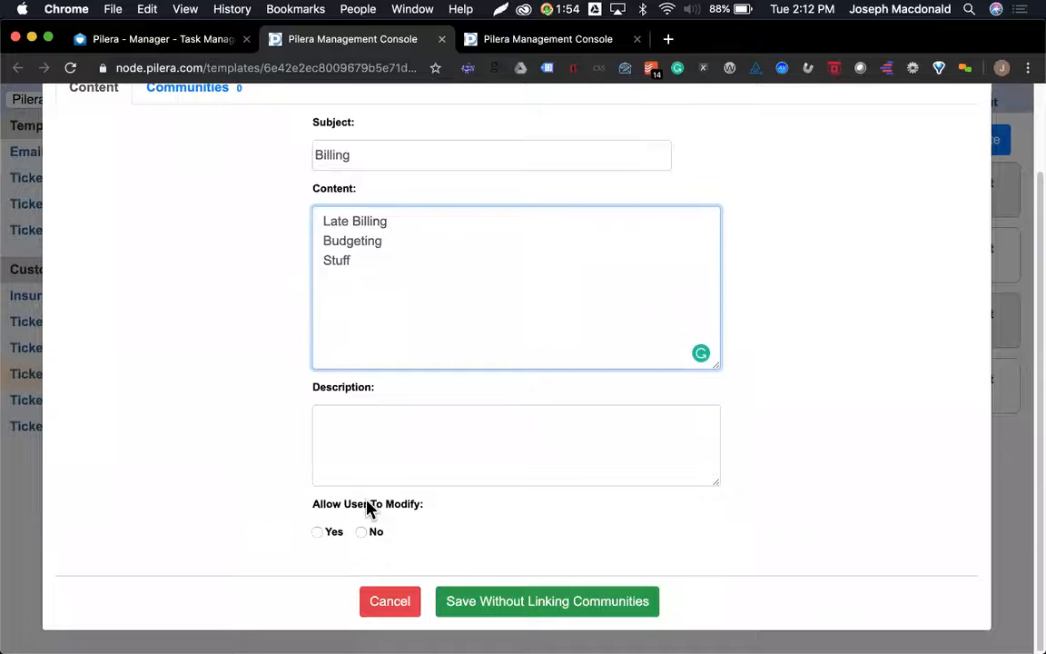
{"action": "left_click", "coordinate": [485, 602]}
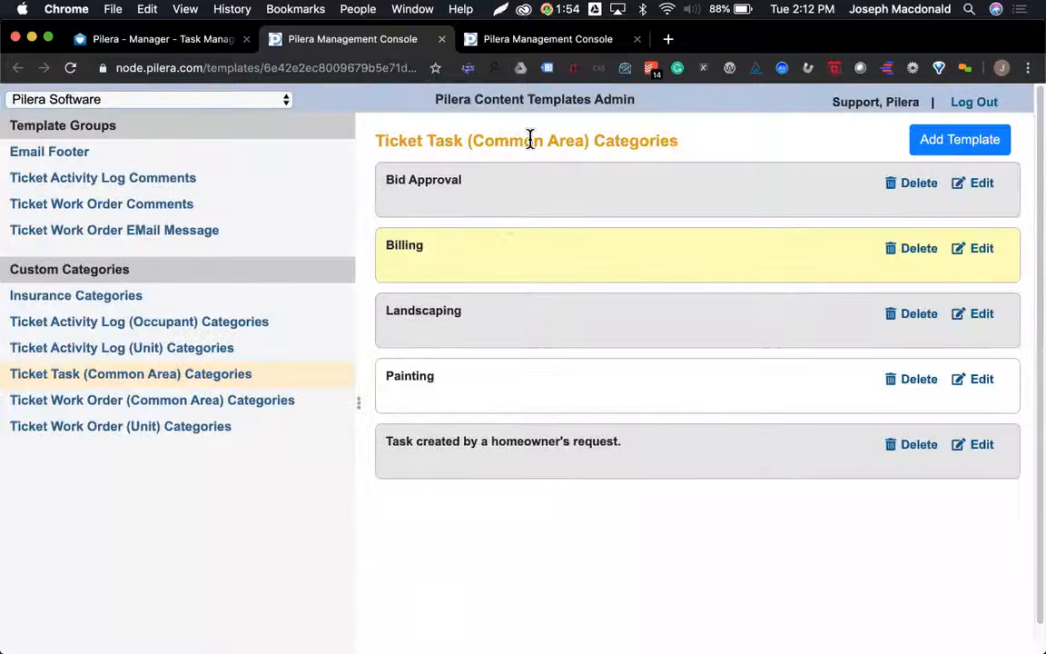
Open the Billing category for editing and display the communities it can be linked to
{"action": "left_click", "coordinate": [982, 250]}
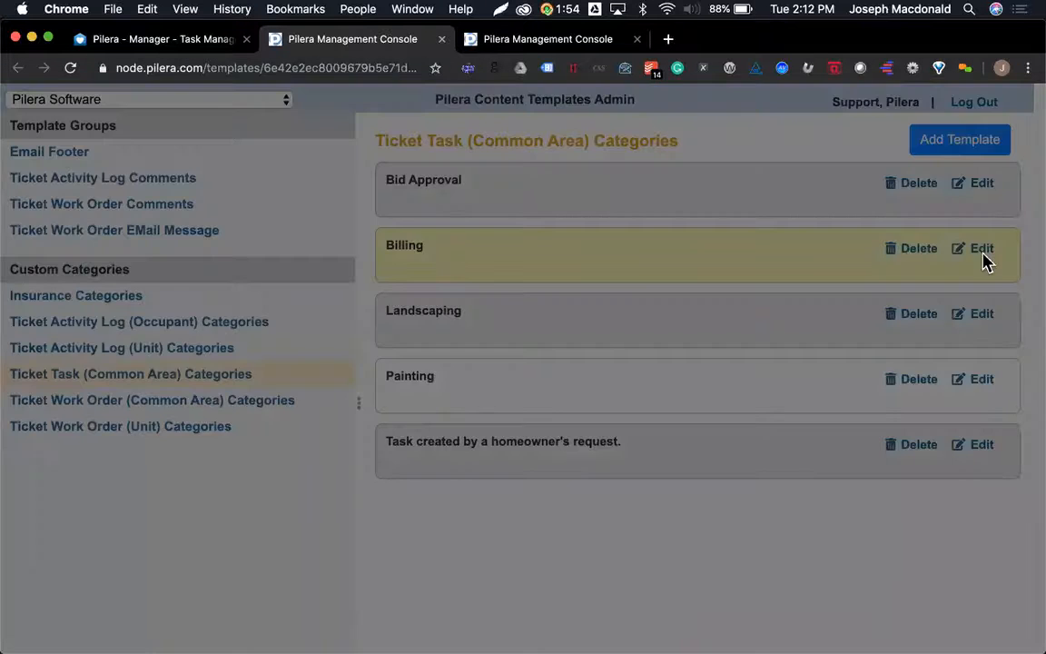
{"action": "scroll", "coordinate": [445, 354], "scroll_direction": "down", "scroll_amount": 2}
{"action": "scroll", "coordinate": [432, 342], "scroll_direction": "up", "scroll_amount": 2}
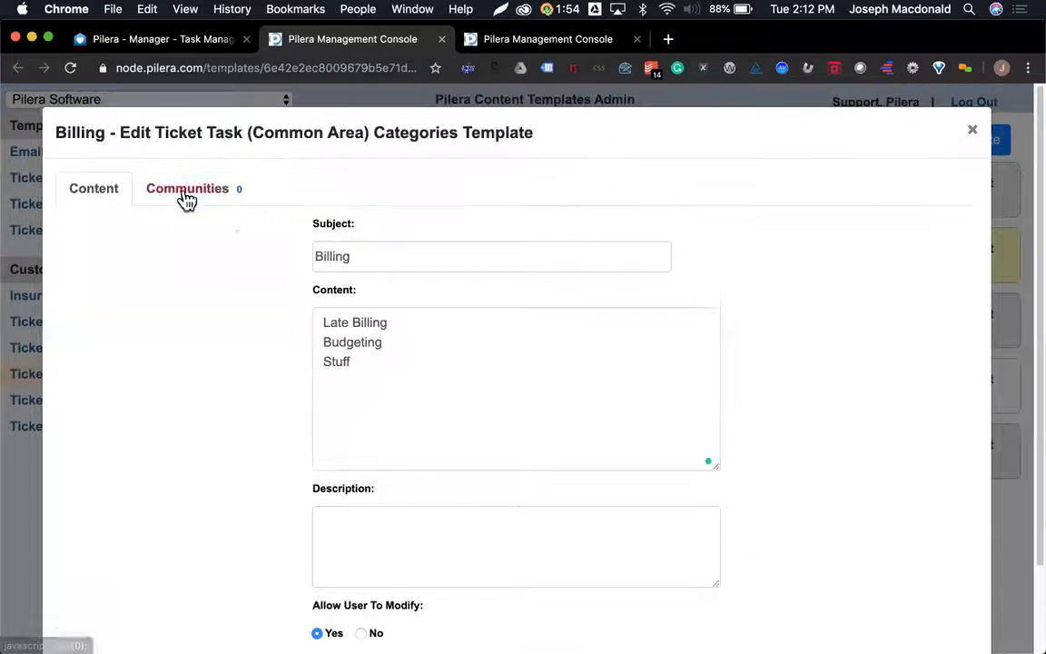
{"action": "left_click", "coordinate": [185, 191]}
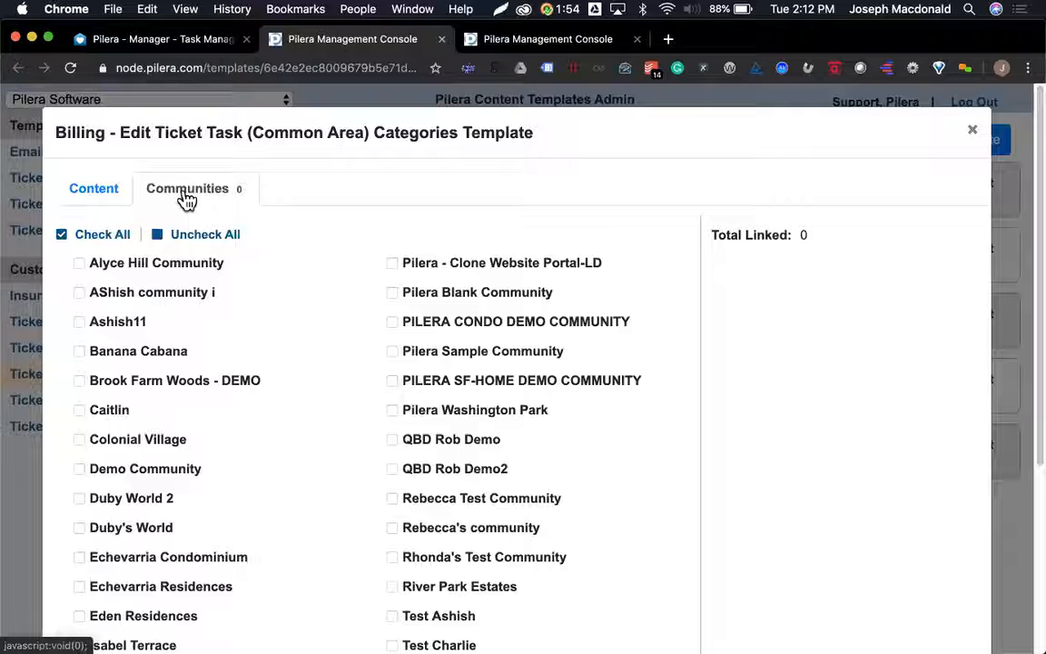
{"action": "scroll", "coordinate": [219, 266], "scroll_direction": "down", "scroll_amount": 3}
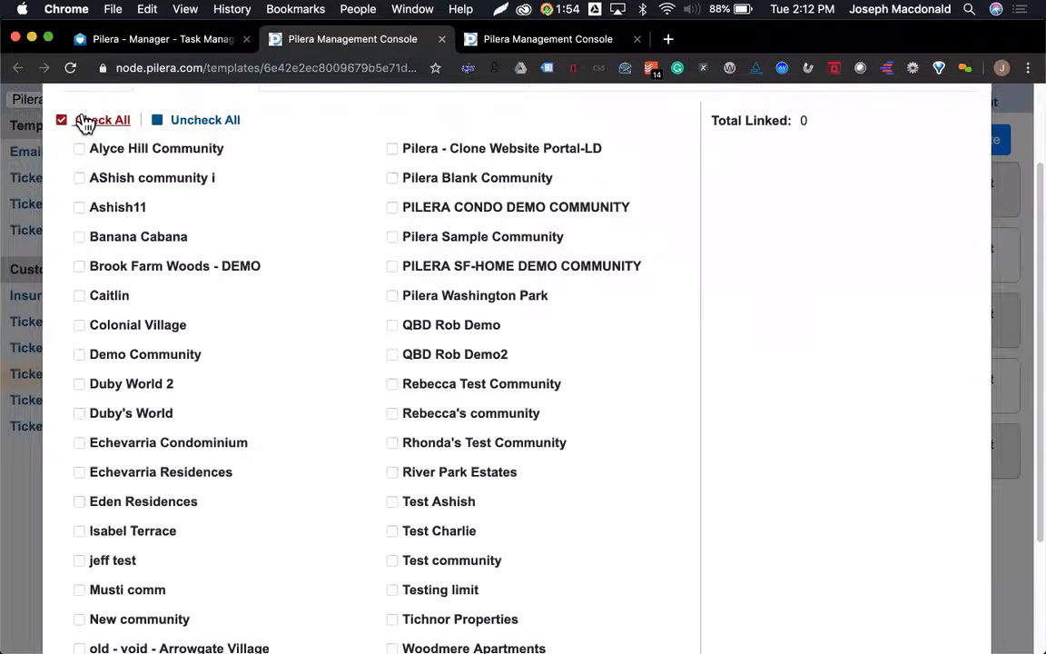
Link only Pilera Washington Park and Demo Community to the Billing category and save it
{"action": "left_click", "coordinate": [83, 122]}
{"action": "left_click", "coordinate": [182, 121]}
{"action": "scroll", "coordinate": [471, 334], "scroll_direction": "down", "scroll_amount": 1}
{"action": "left_click", "coordinate": [432, 258]}
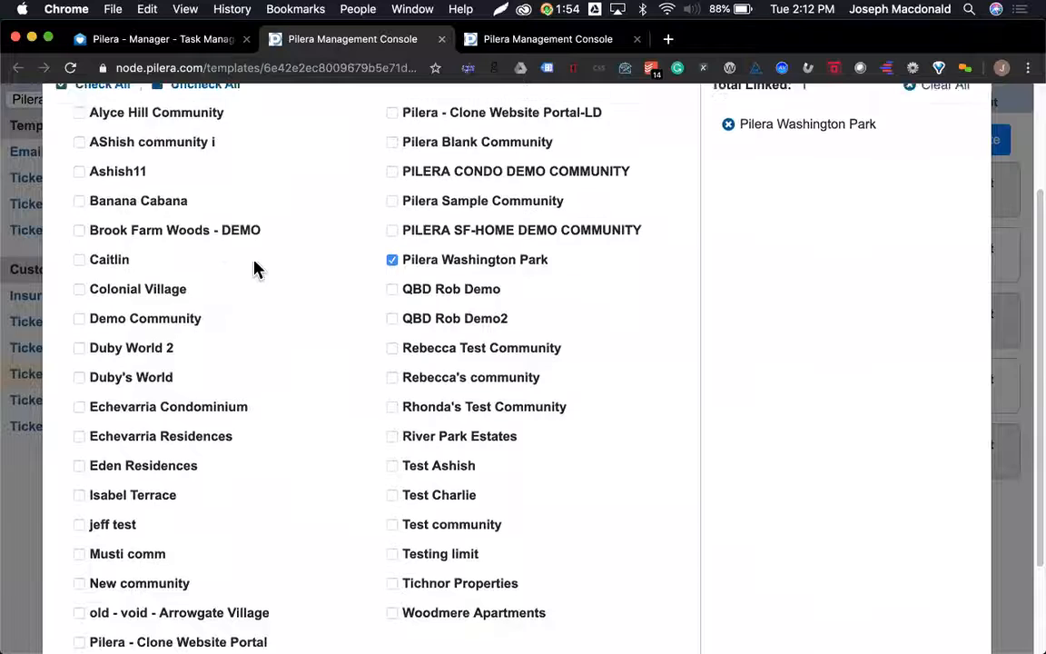
{"action": "scroll", "coordinate": [254, 266], "scroll_direction": "up", "scroll_amount": 2}
{"action": "left_click", "coordinate": [115, 373]}
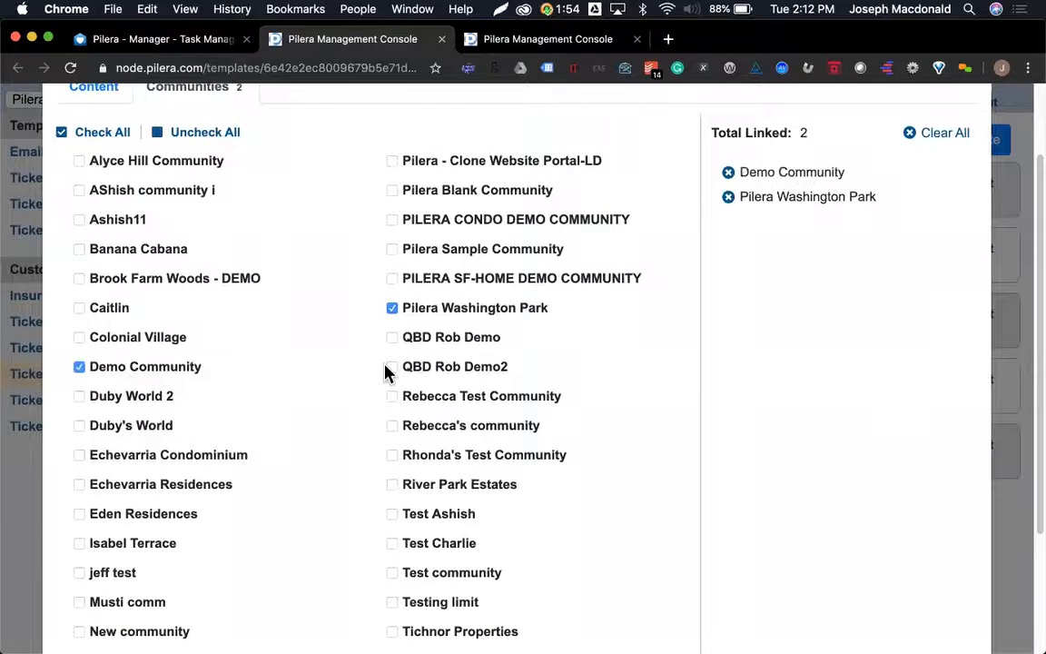
{"action": "scroll", "coordinate": [384, 370], "scroll_direction": "down", "scroll_amount": 5}
{"action": "left_click", "coordinate": [547, 603]}
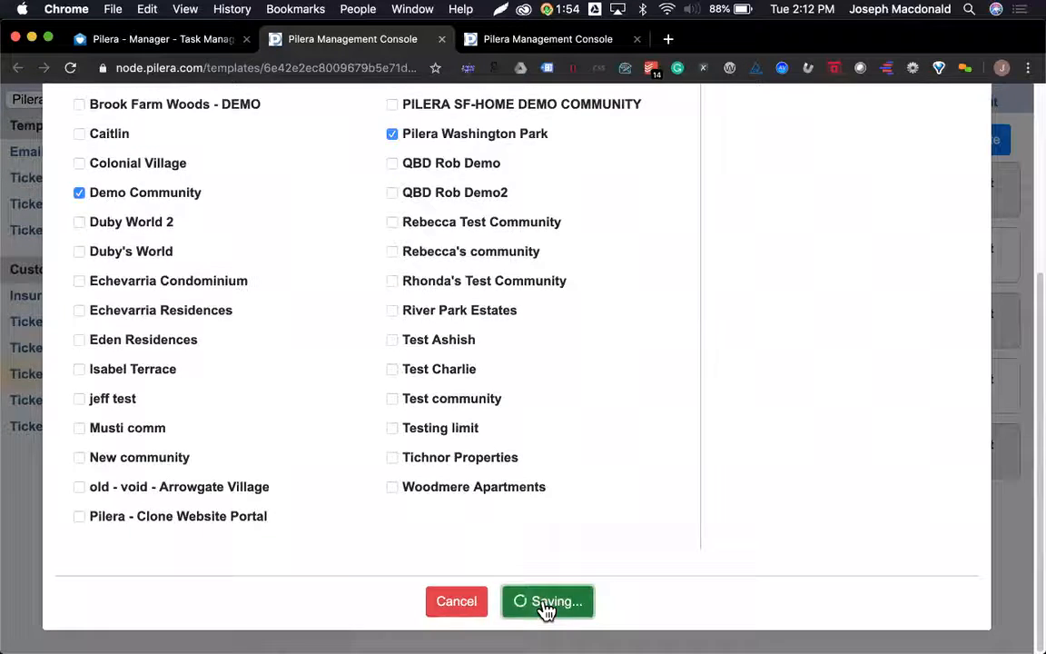
Reload Task Management, check the Billing category by selecting it in a new task, and close the form without saving
{"action": "left_click", "coordinate": [168, 42]}
{"action": "left_click", "coordinate": [472, 245]}
{"action": "key", "text": "super+r"}
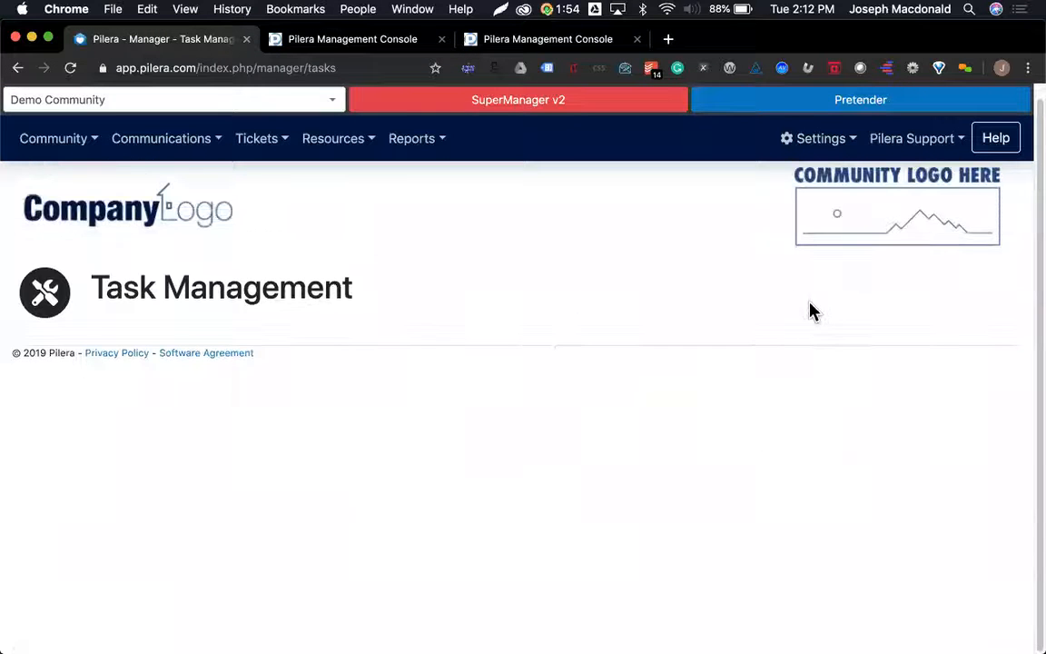
{"action": "left_click", "coordinate": [929, 354]}
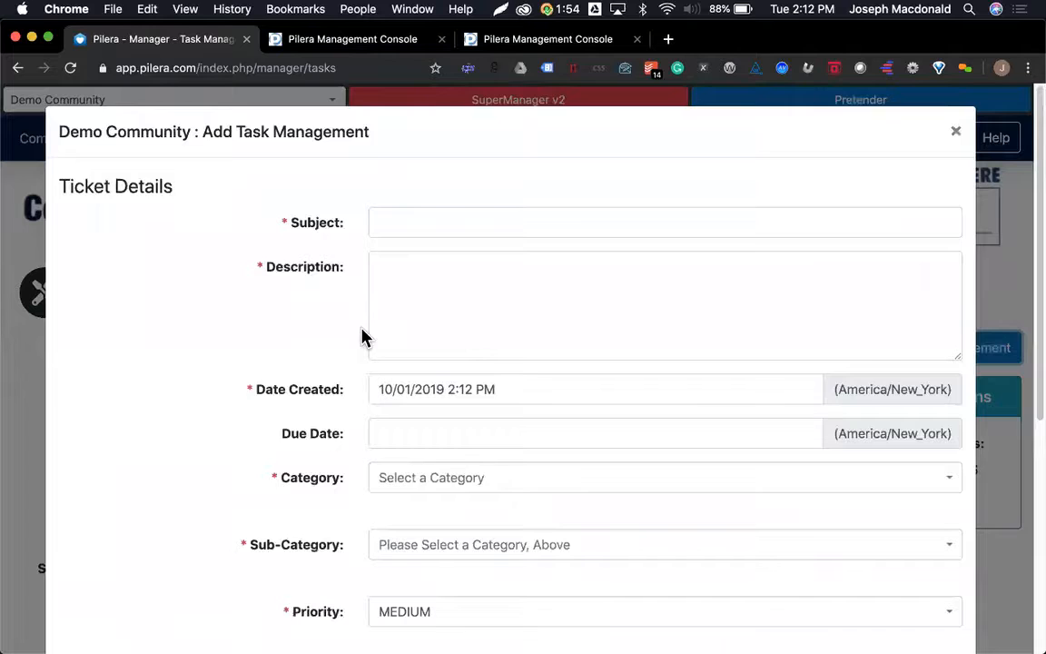
{"action": "scroll", "coordinate": [361, 334], "scroll_direction": "down", "scroll_amount": 3}
{"action": "left_click", "coordinate": [572, 358]}
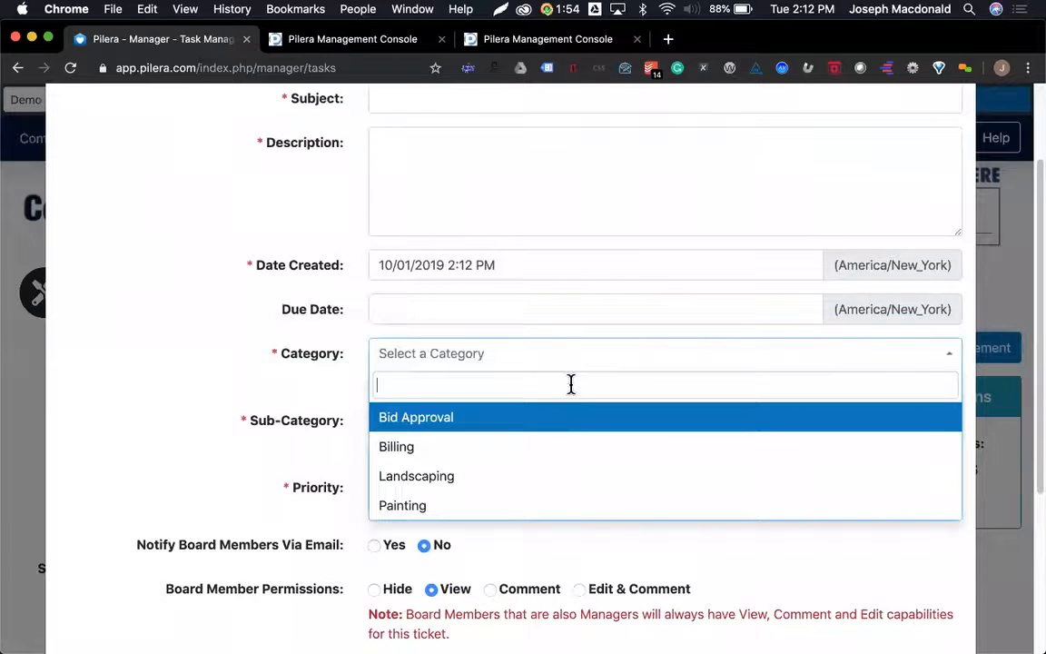
{"action": "left_click", "coordinate": [548, 453]}
{"action": "scroll", "coordinate": [518, 323], "scroll_direction": "down", "scroll_amount": 3}
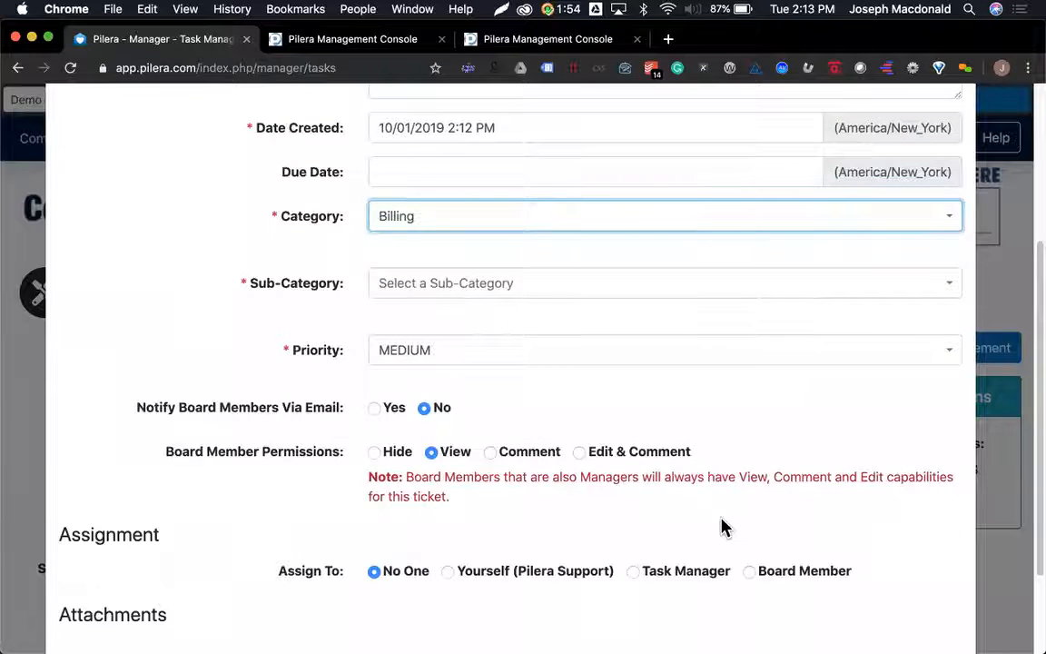
{"action": "scroll", "coordinate": [723, 528], "scroll_direction": "down", "scroll_amount": 3}
{"action": "left_click", "coordinate": [891, 602]}
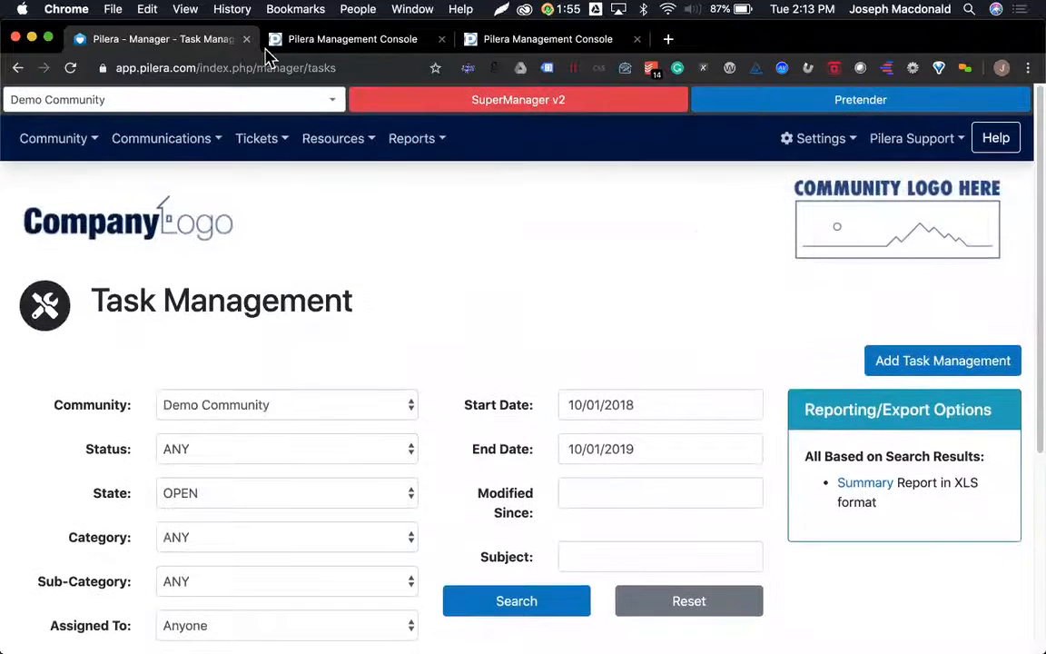
Return to the Community Occupants page and review the available ticket areas, including Task Management
{"action": "left_click", "coordinate": [91, 138]}
{"action": "left_click", "coordinate": [83, 177]}
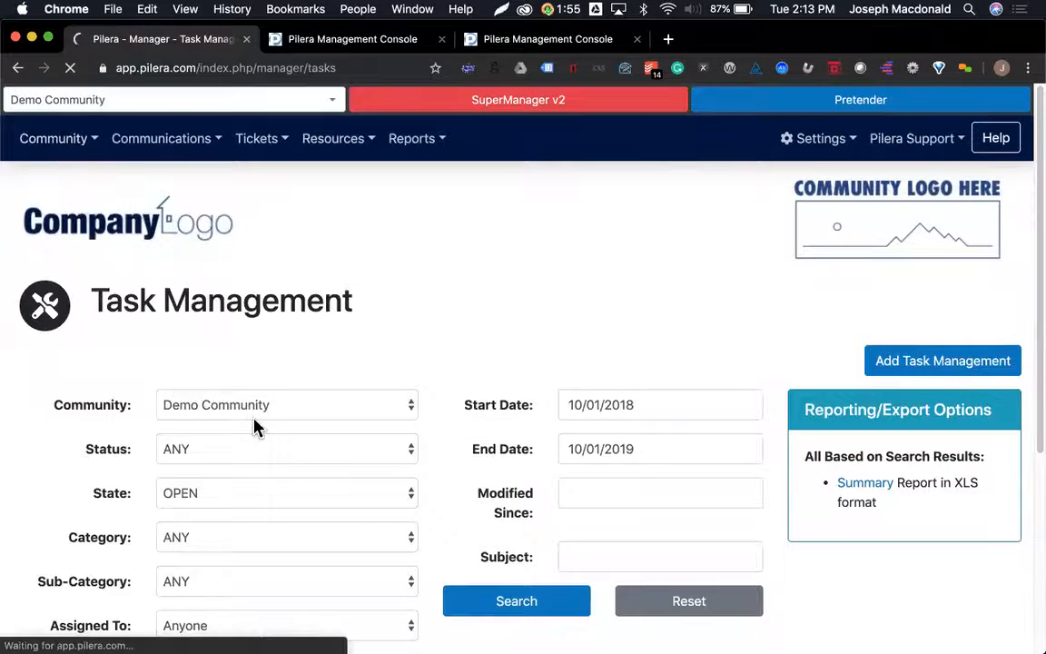
{"action": "mouse_move", "coordinate": [636, 635]}
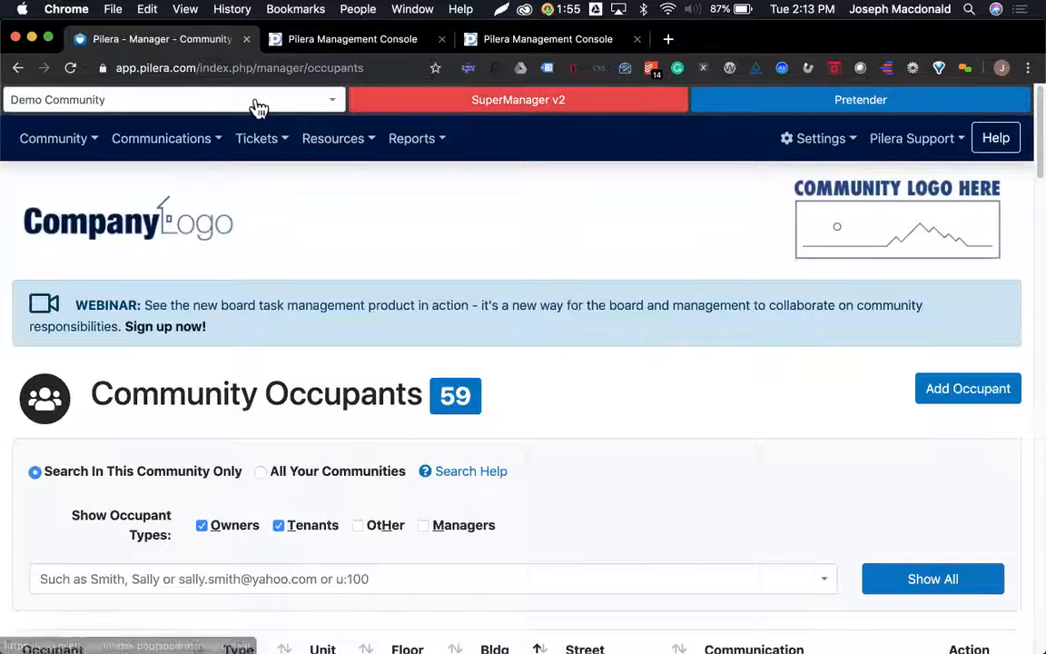
{"action": "left_click", "coordinate": [265, 140]}
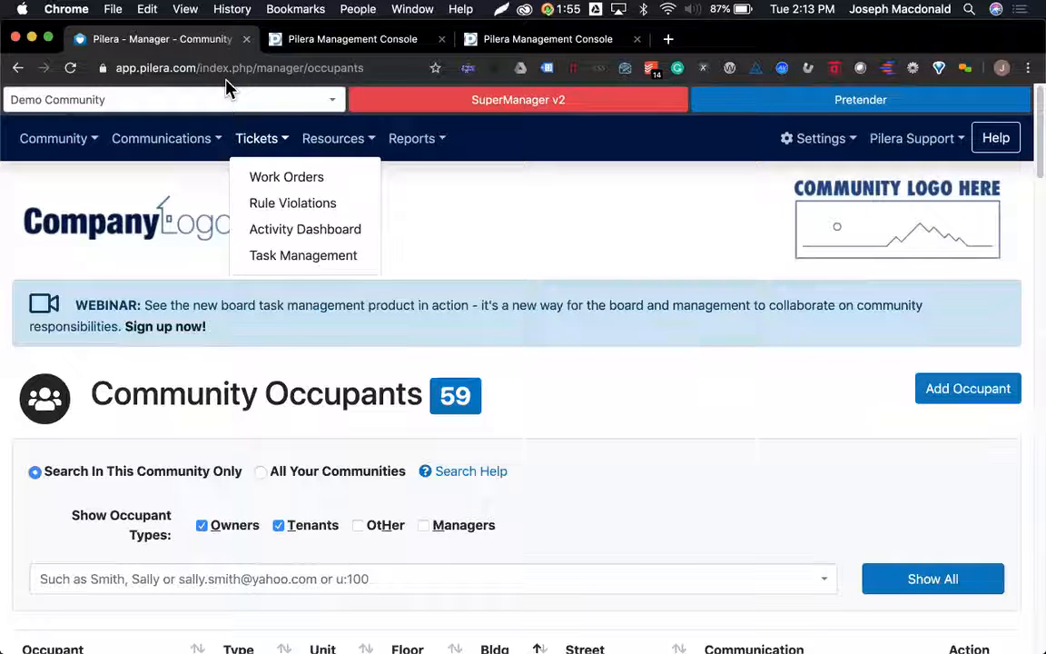
{"action": "left_click", "coordinate": [508, 280]}
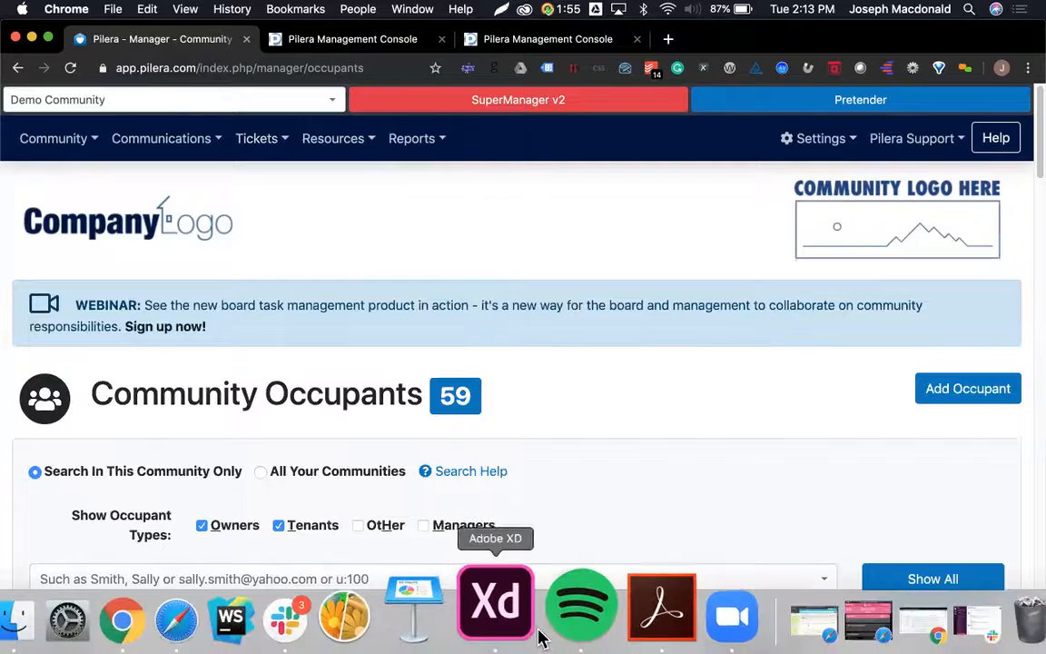